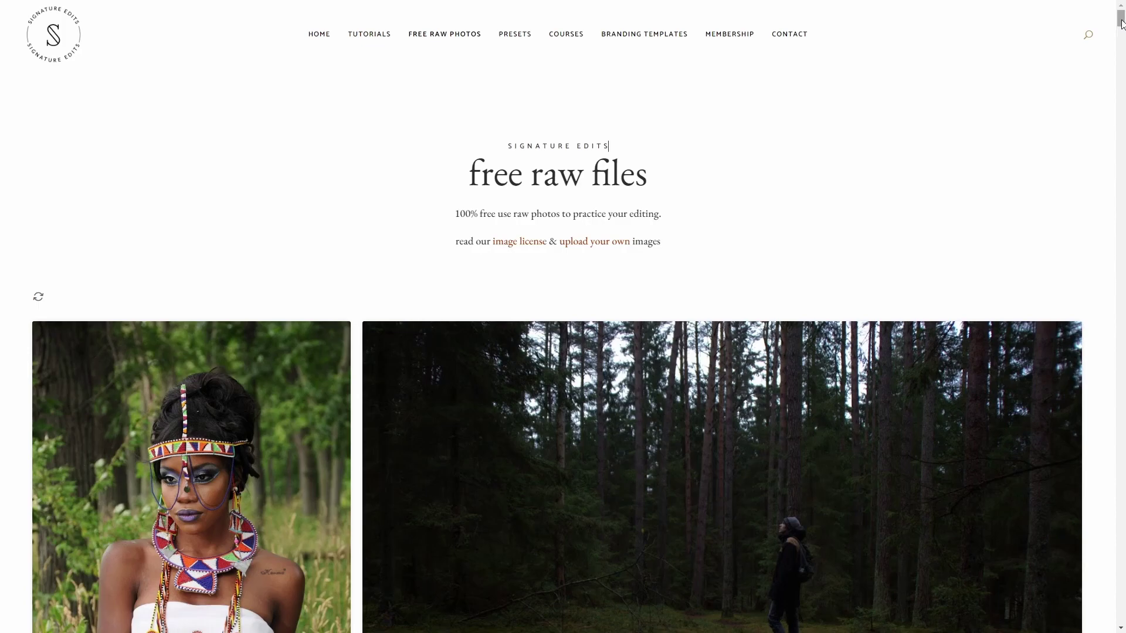
Scroll the Signature Edits Free Raw Photos gallery to browse the practice portraits
left_click_drag(1121, 23, 1120, 35)
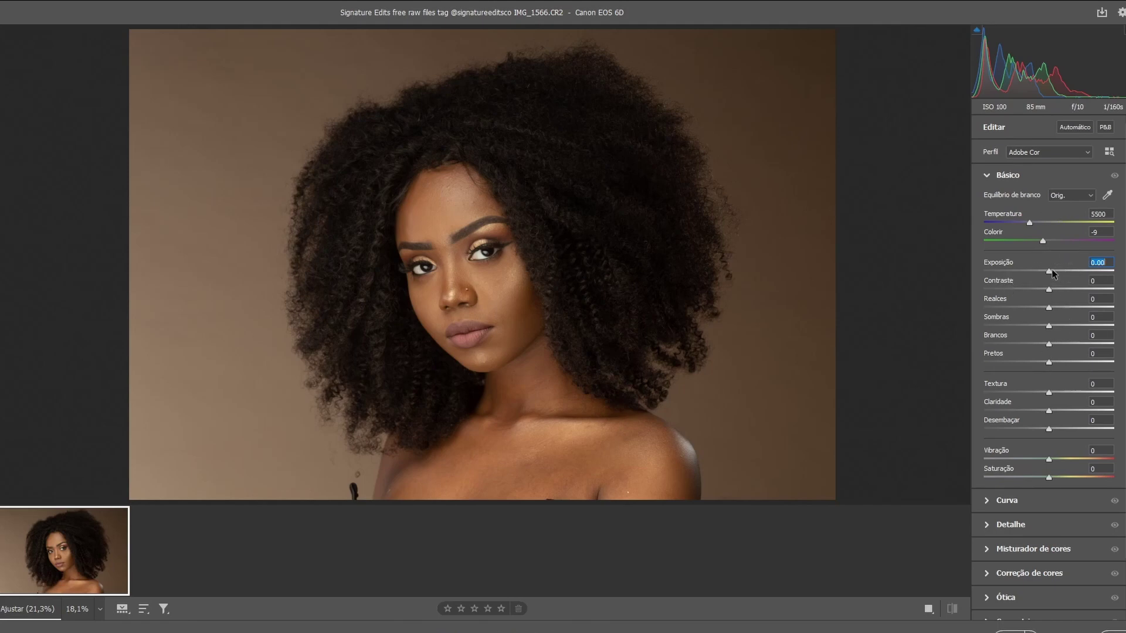
In Camera Raw, set exposure +0.20, contrast -6, lower highlights, lift shadows, then open in Photoshop
left_click_drag(1052, 272, 1052, 273)
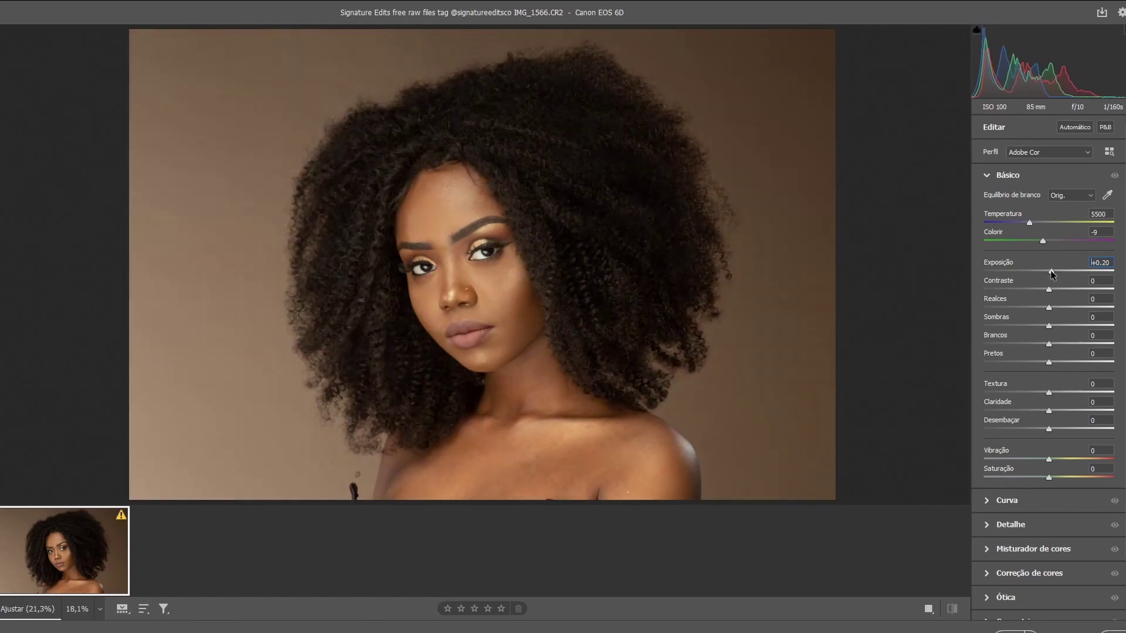
left_click_drag(1046, 290, 1047, 290)
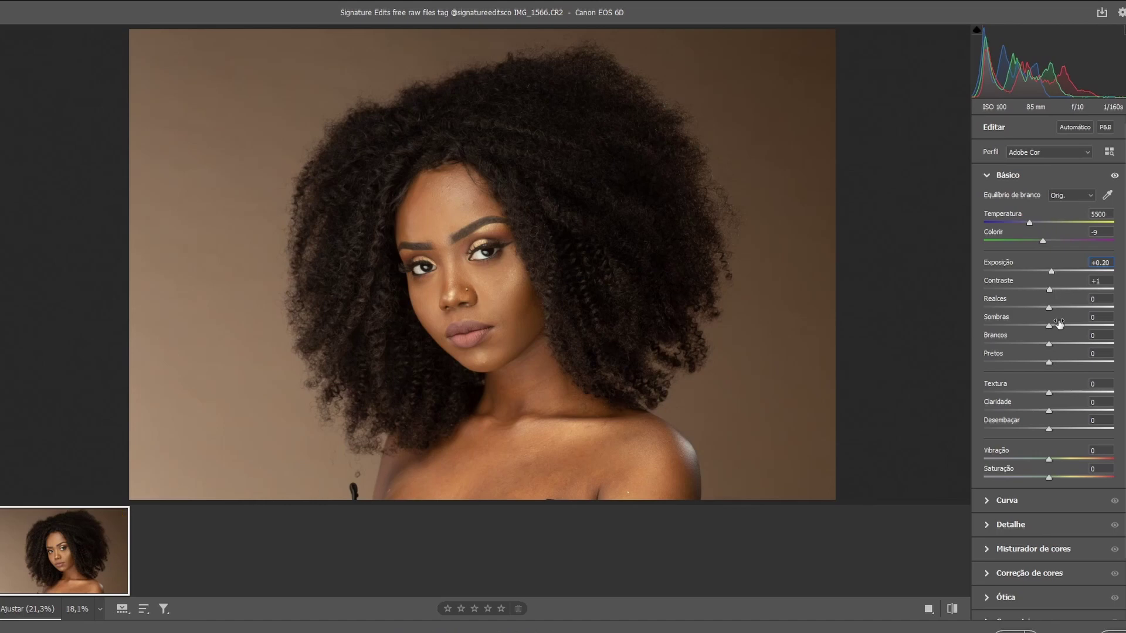
left_click_drag(1048, 290, 1045, 290)
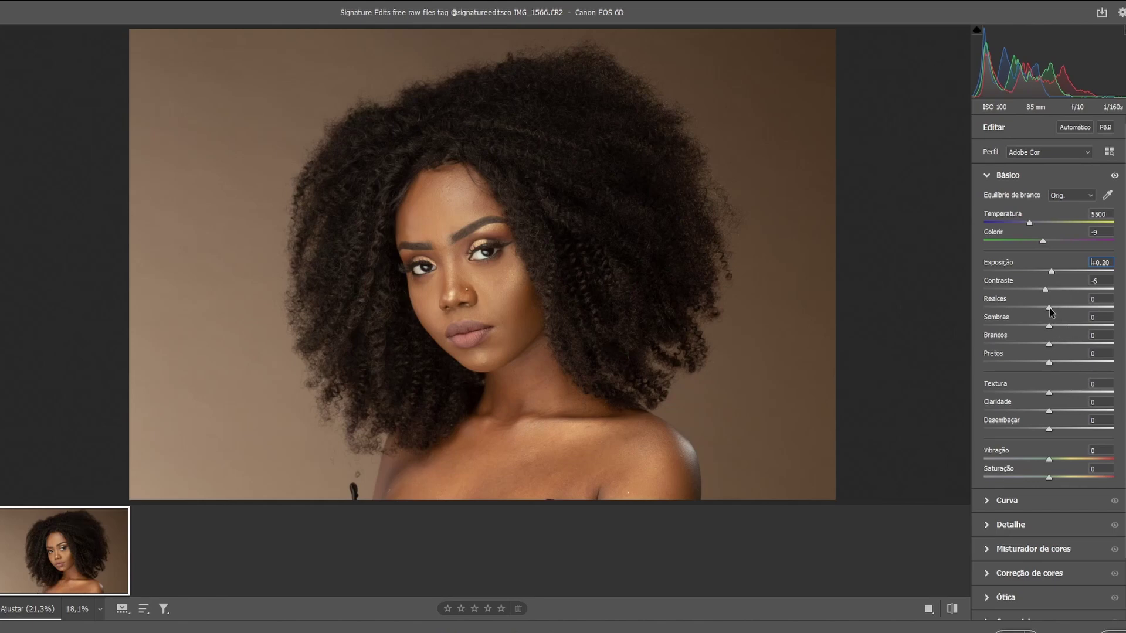
left_click_drag(1056, 309, 1043, 309)
mouse_move(1049, 326)
left_mouse_down()
mouse_move(1058, 345)
mouse_move(1041, 363)
left_mouse_up()
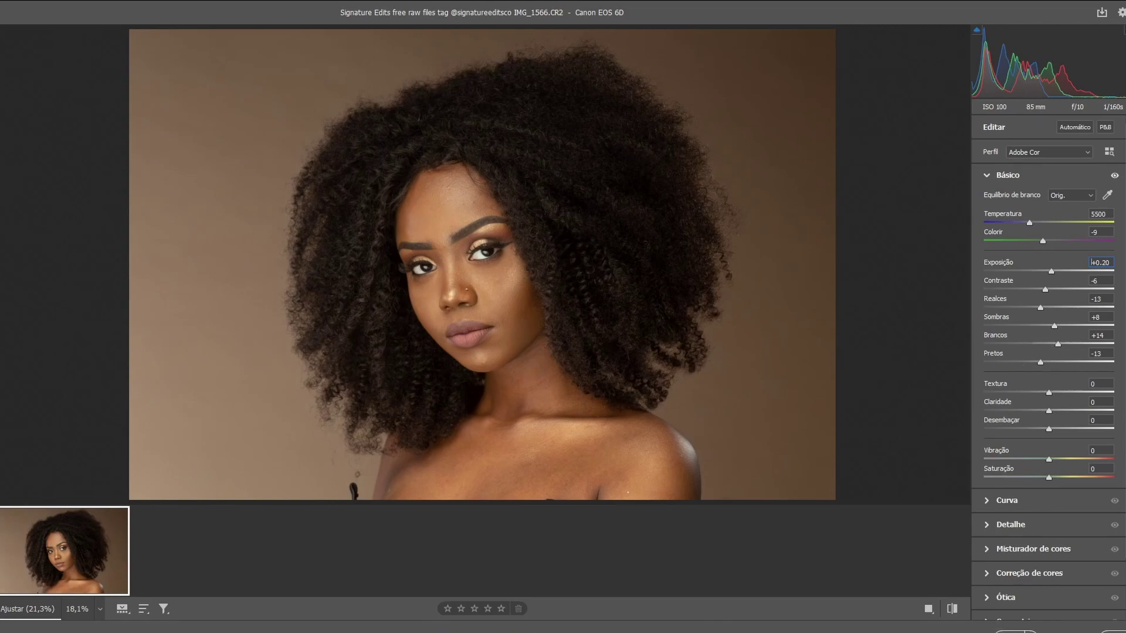
left_click(1007, 590)
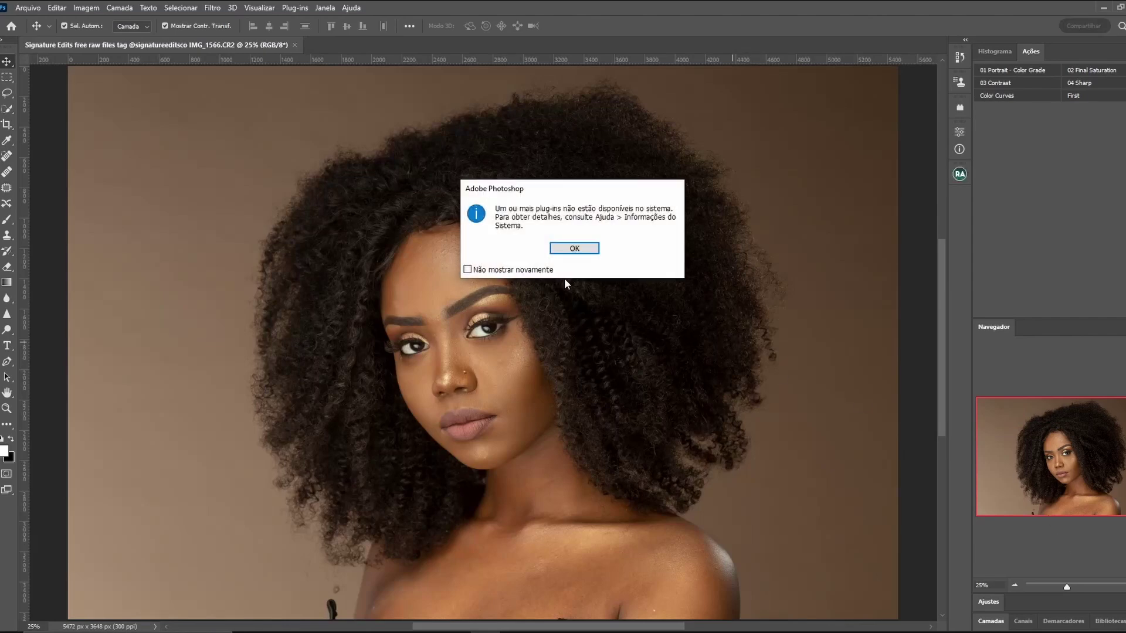
Dismiss the missing plug-in warning, show the Layers panel and zoom in on the face
left_click(575, 248)
left_click(1023, 621)
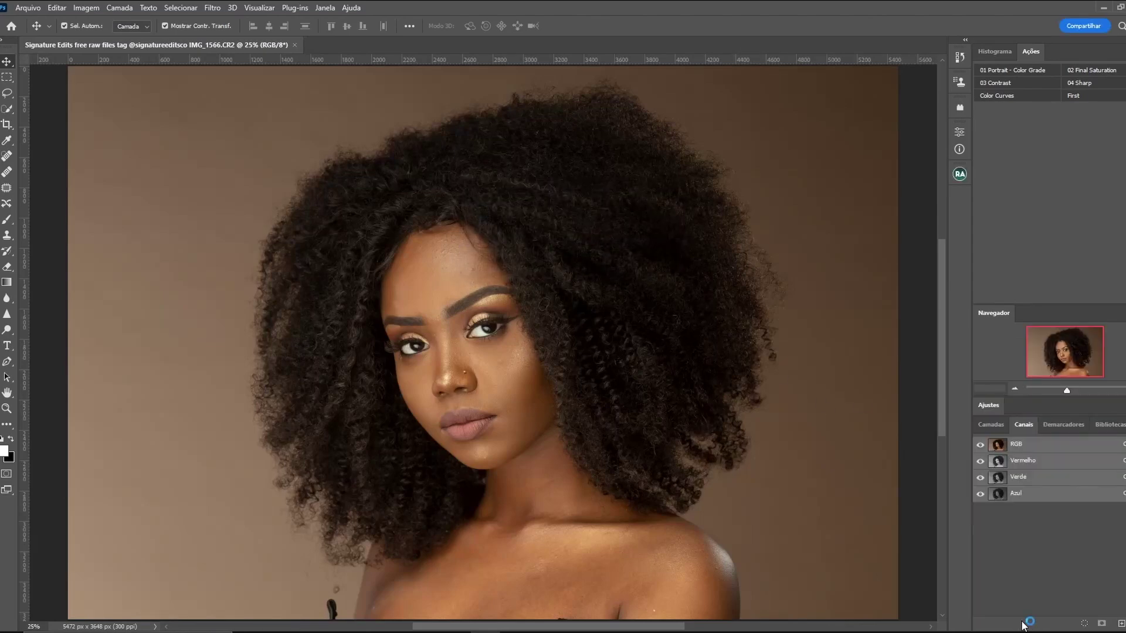
left_click(989, 425)
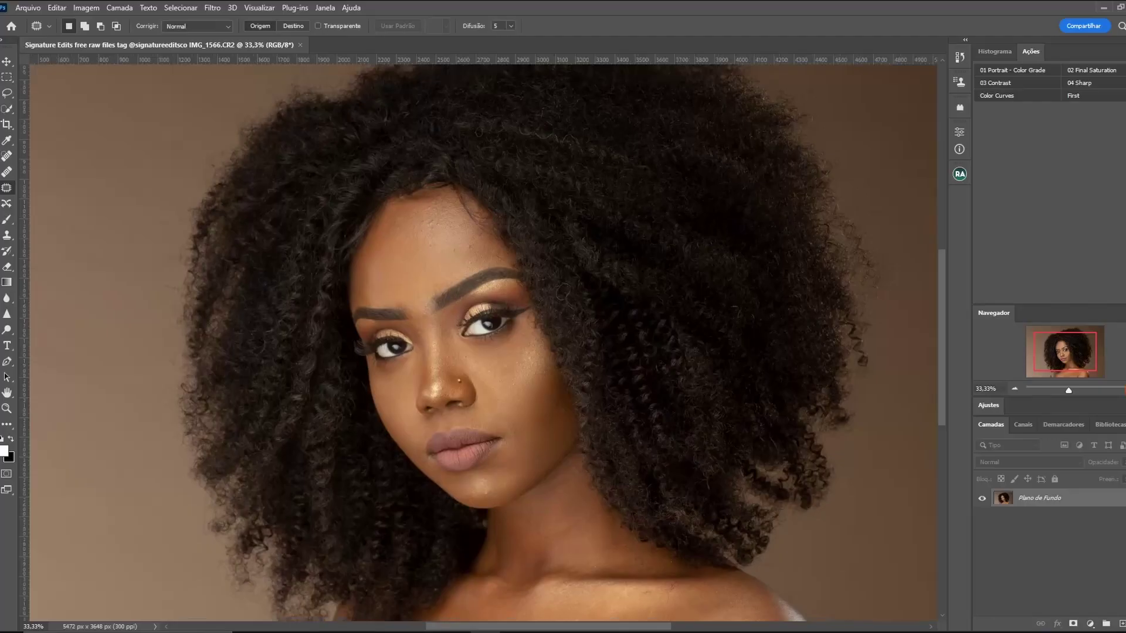
key("ctrl+plus")
key("ctrl+plus")
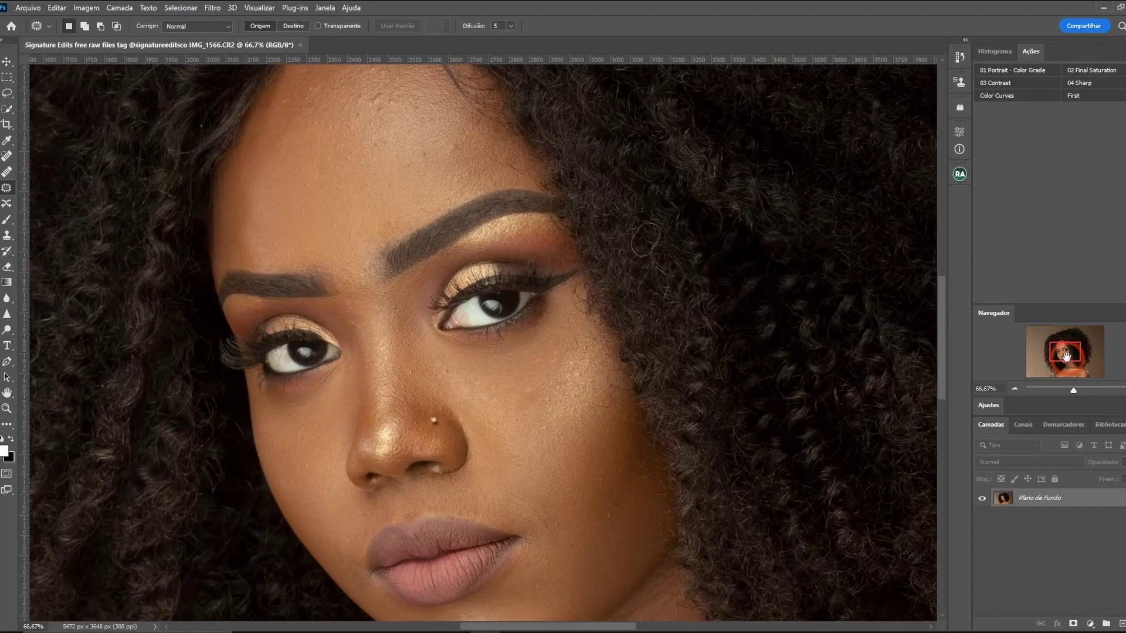
left_click_drag(1066, 355, 1066, 345)
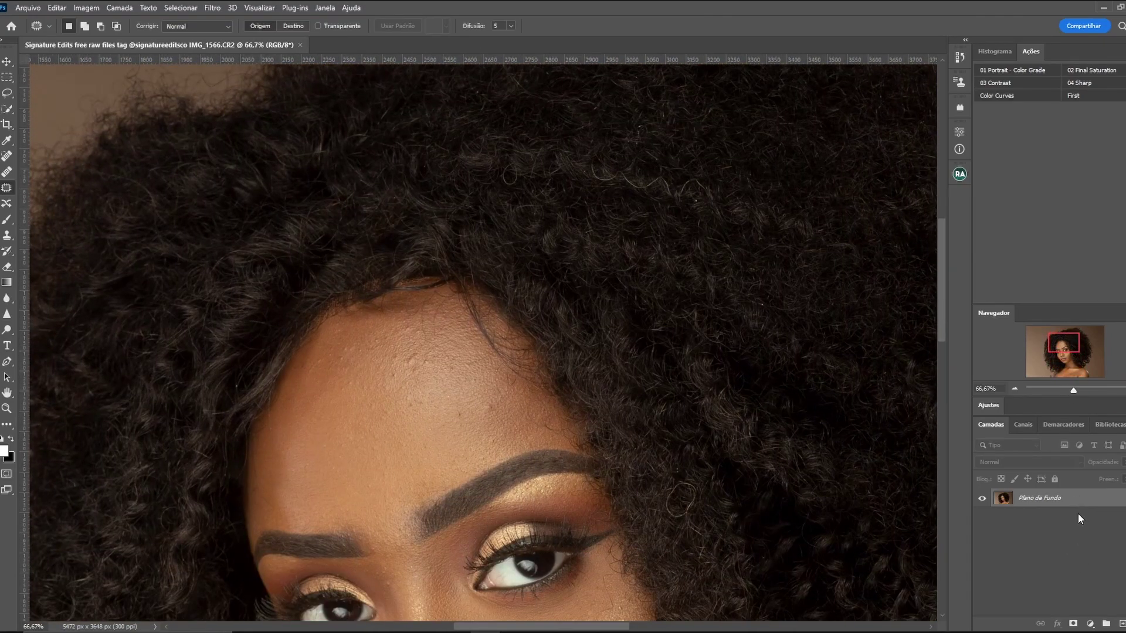
Duplicate the background into a layer named 'limpeza' and zoom to about 122%
key("ctrl+j")
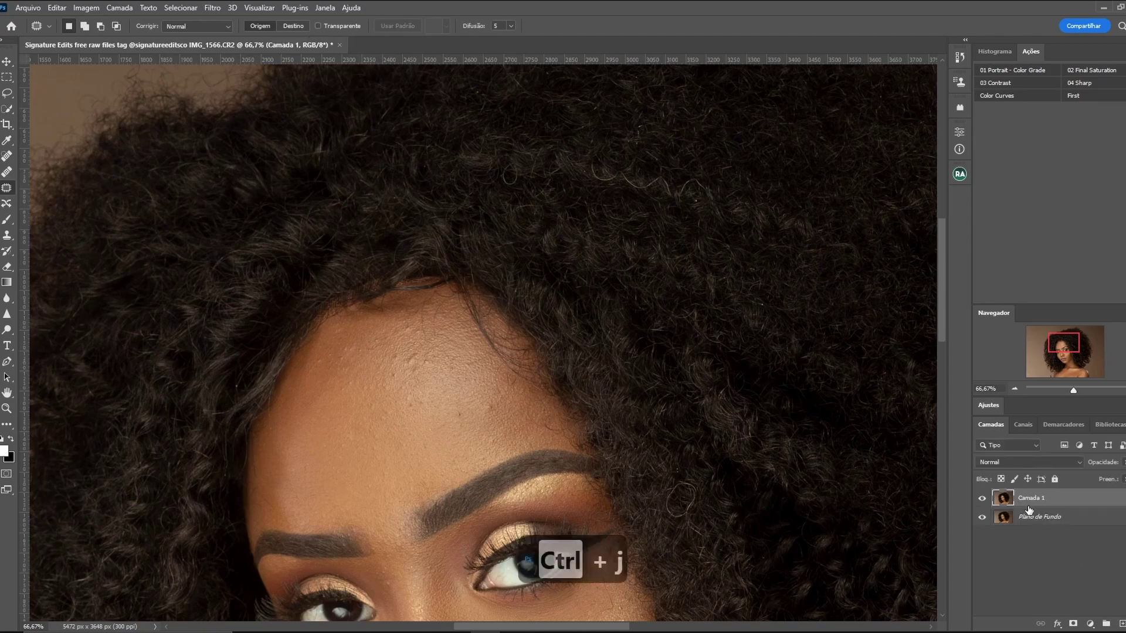
double_click(1042, 498)
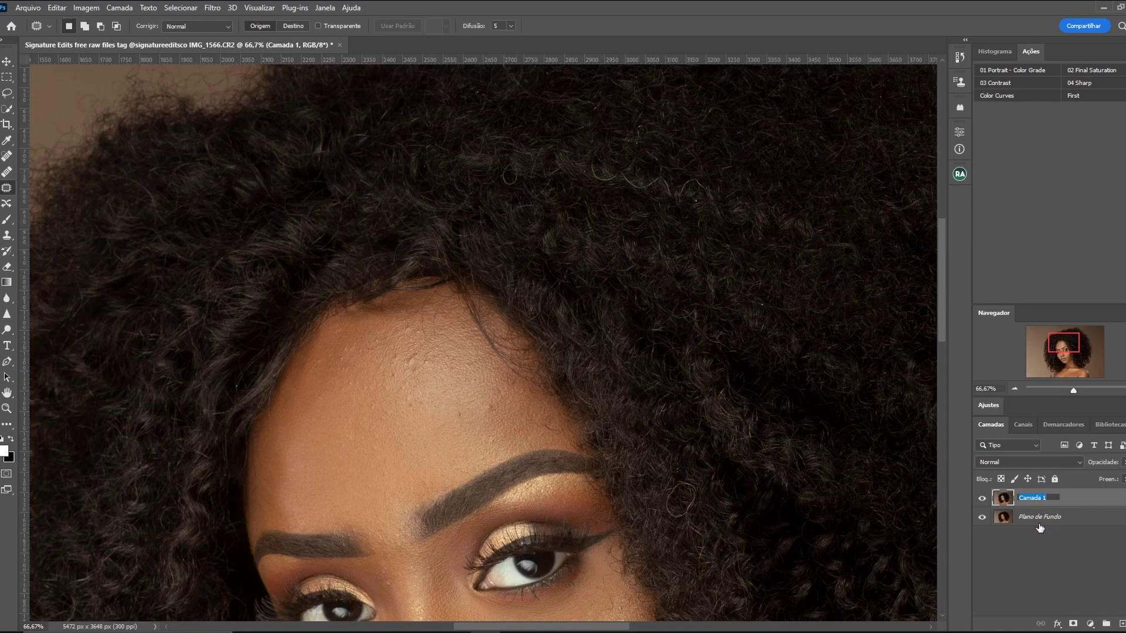
key("BackSpace")
type("limpeza")
key("Return")
left_click(1079, 390)
left_click_drag(1064, 344, 1063, 348)
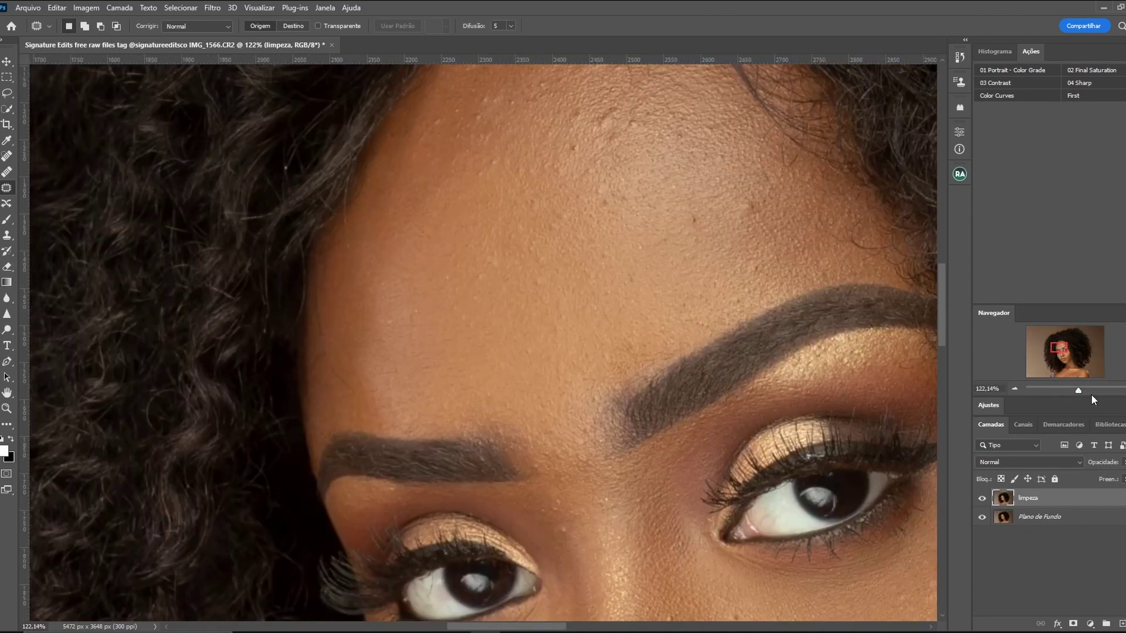
Zoom to about 234% and spot-heal four forehead blemishes, including the dark mole
left_click(1085, 390)
left_click_drag(1064, 352, 1068, 355)
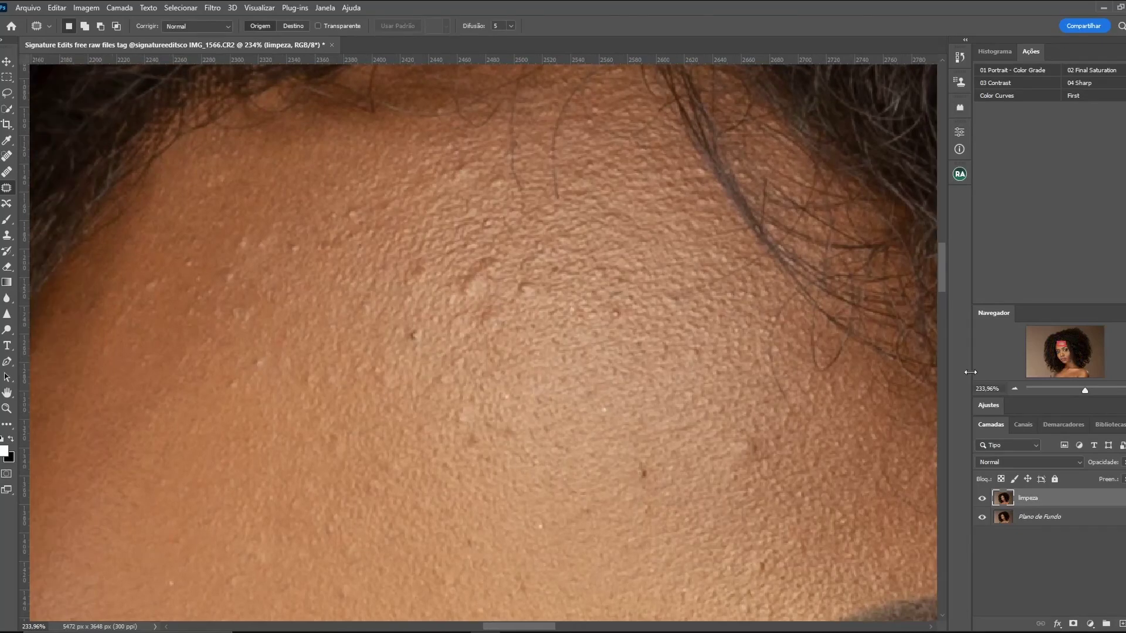
left_click(7, 157)
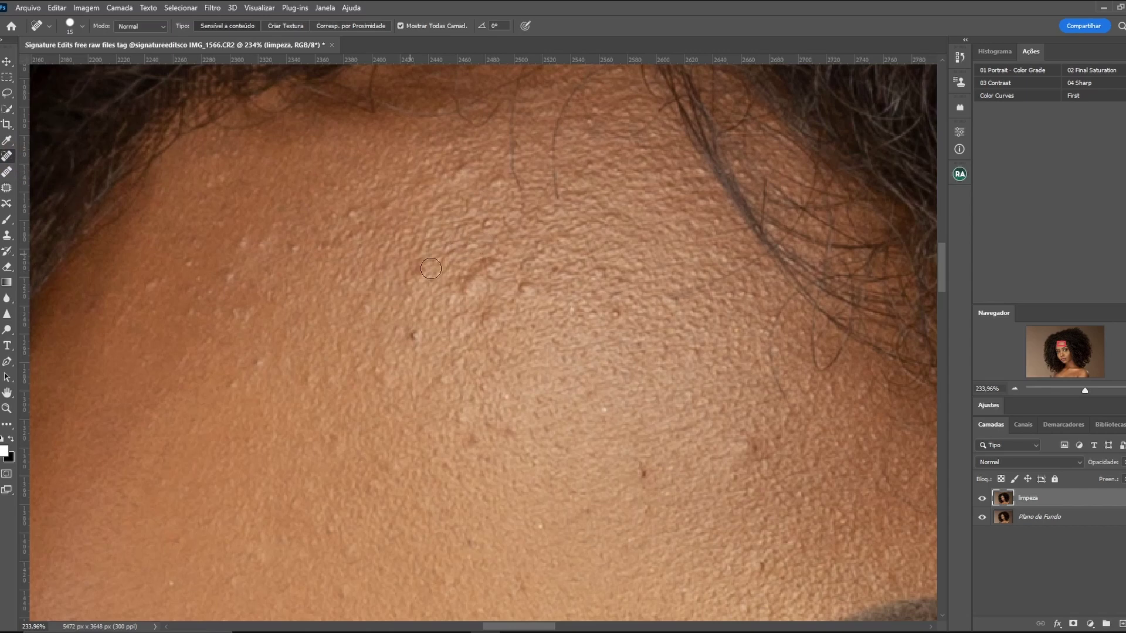
left_click_drag(238, 245, 246, 240)
left_click(259, 241)
left_click(291, 247)
left_click(227, 274)
With an enlarged Clone Stamp brush, clone clean forehead skin over the remaining spots
left_click(8, 236)
left_click(389, 382, "alt")
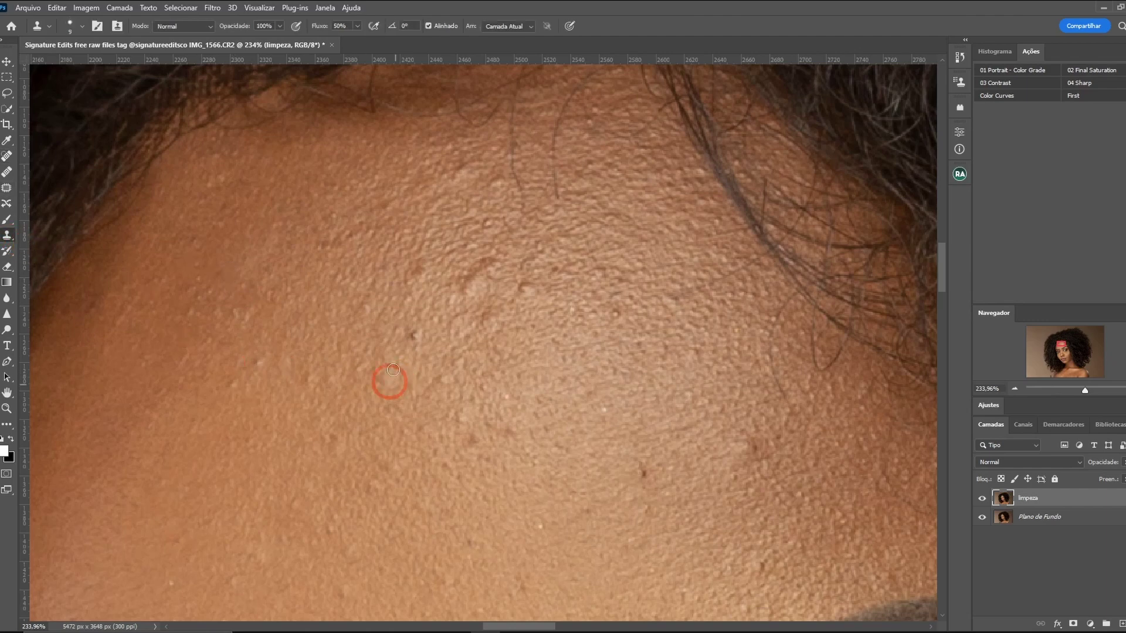
left_click(433, 347, "alt")
right_click(436, 347, "alt")
right_click(437, 347, "alt")
right_click(440, 349, "alt")
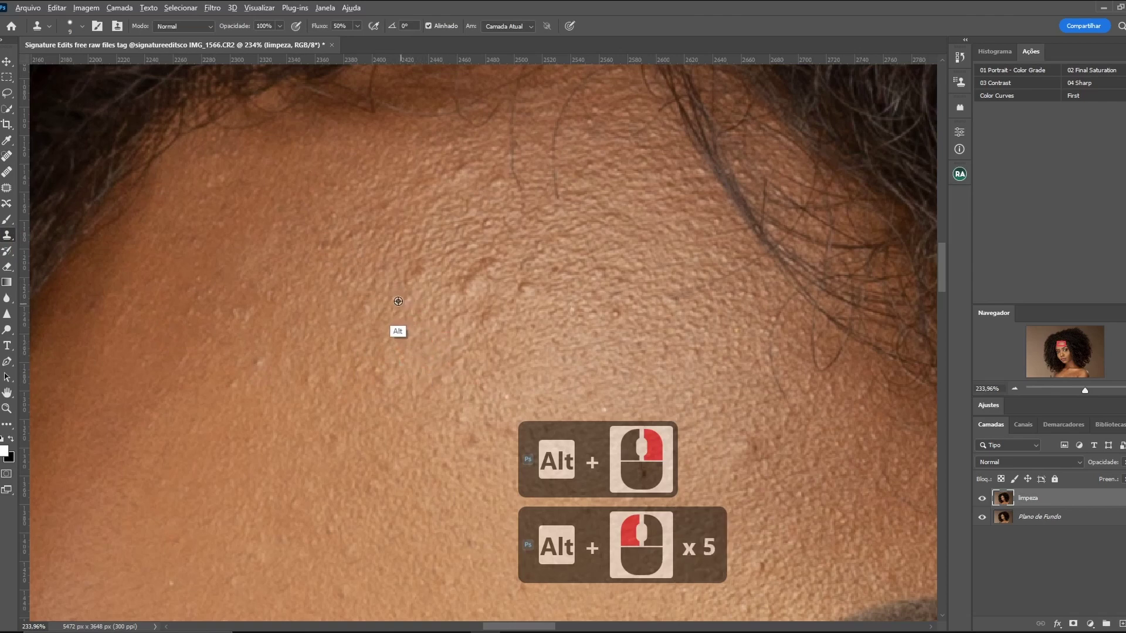
left_click(455, 327, "alt")
left_click(485, 266, "alt")
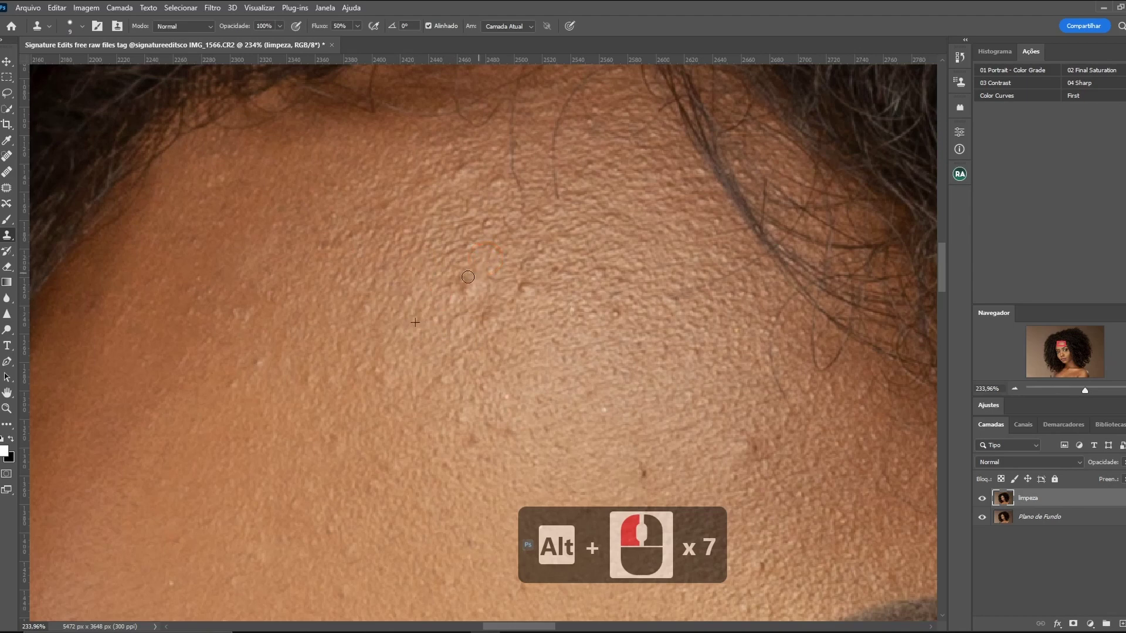
left_click(494, 308, "alt")
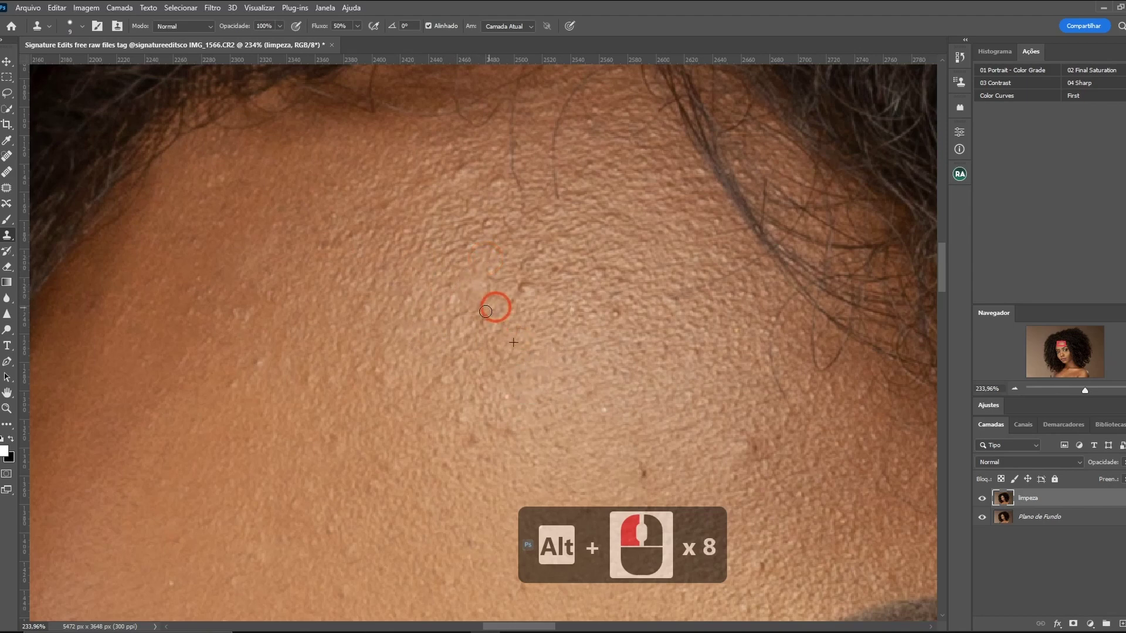
left_click(525, 284, "alt")
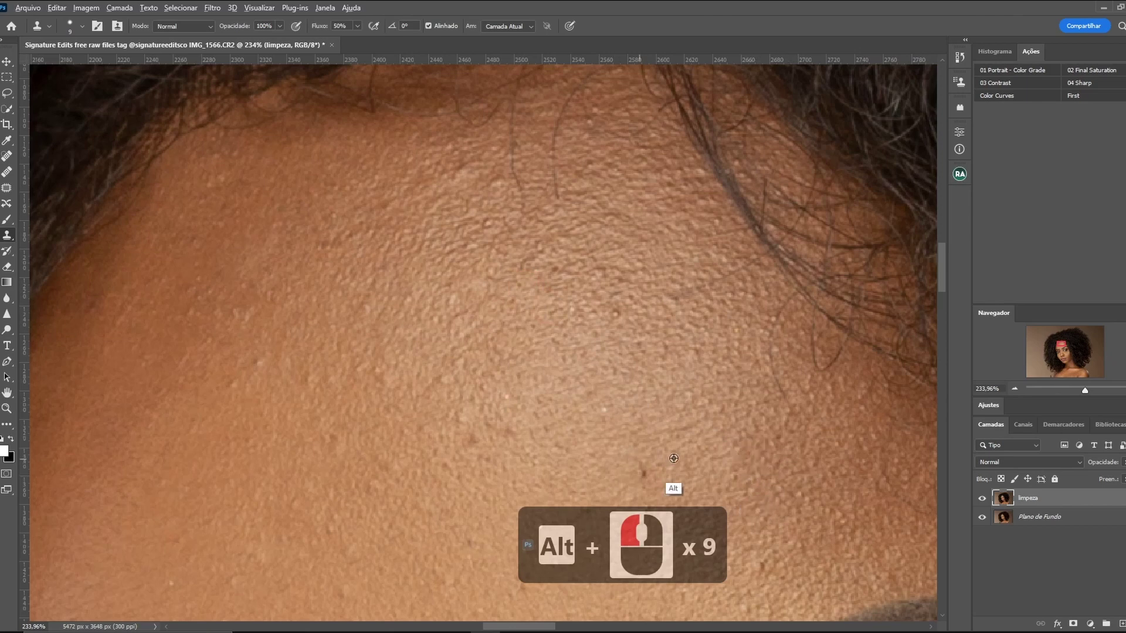
left_click(634, 462, "alt")
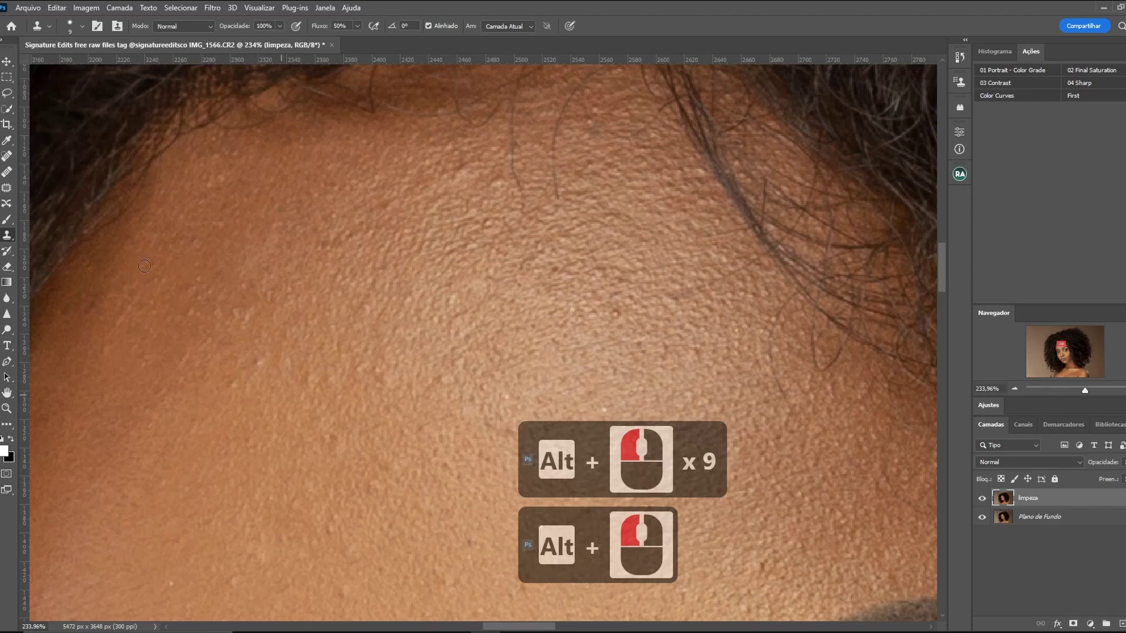
Use the Patch tool to move clean skin over the larger blemished forehead areas
left_click(7, 187)
left_click(79, 264)
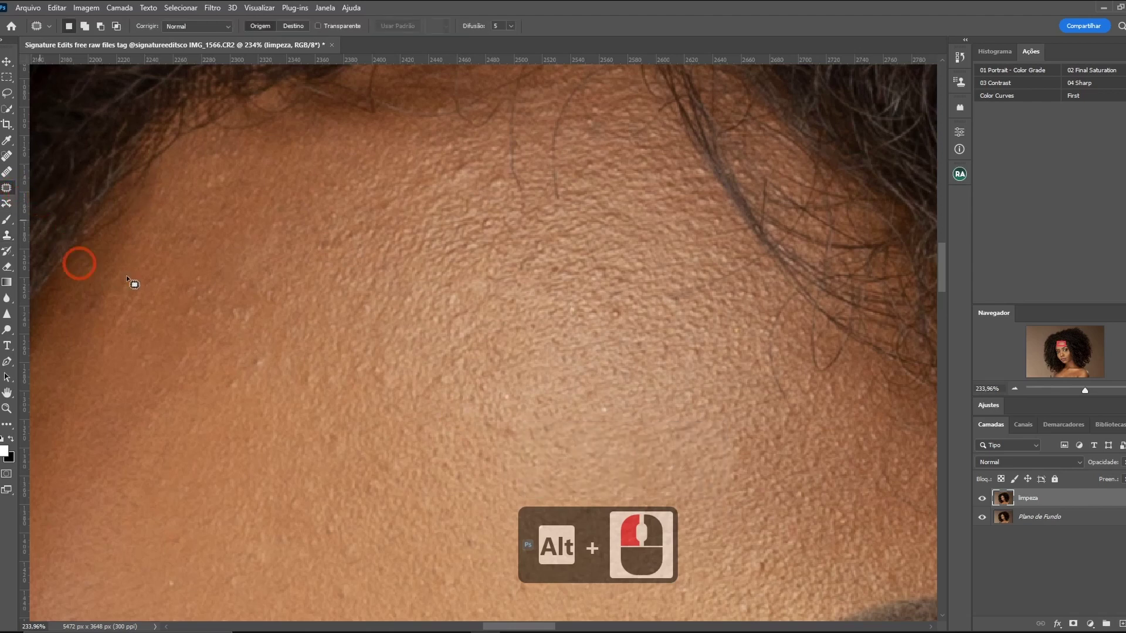
left_click_drag(260, 351, 276, 364)
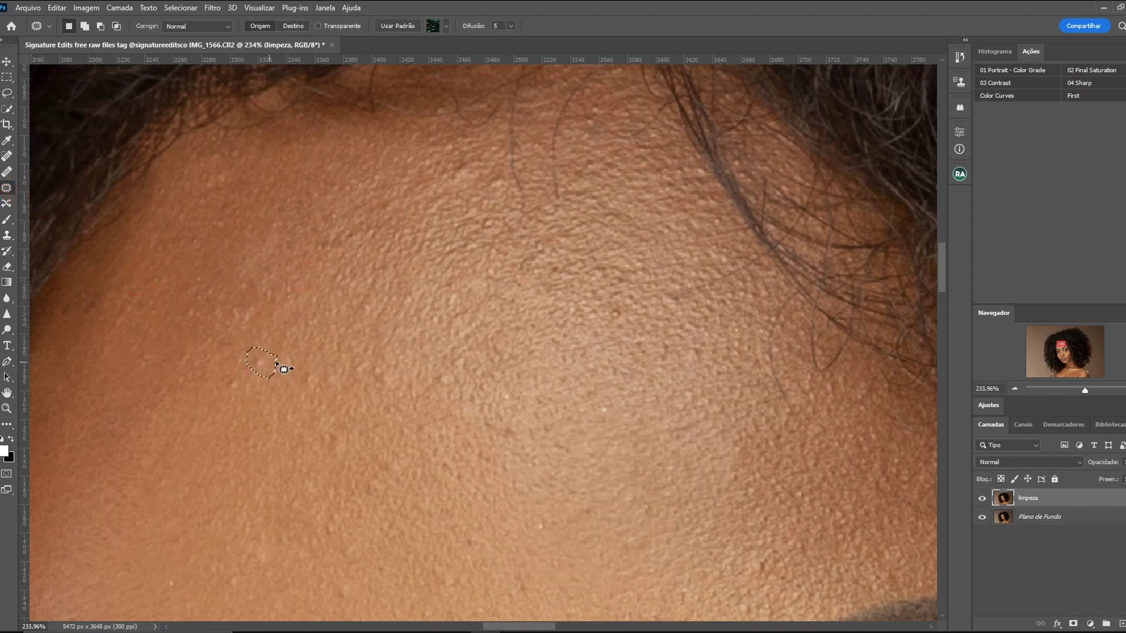
left_click_drag(274, 368, 297, 352)
key("ctrl+d")
left_click_drag(247, 395, 262, 407)
left_click(355, 453)
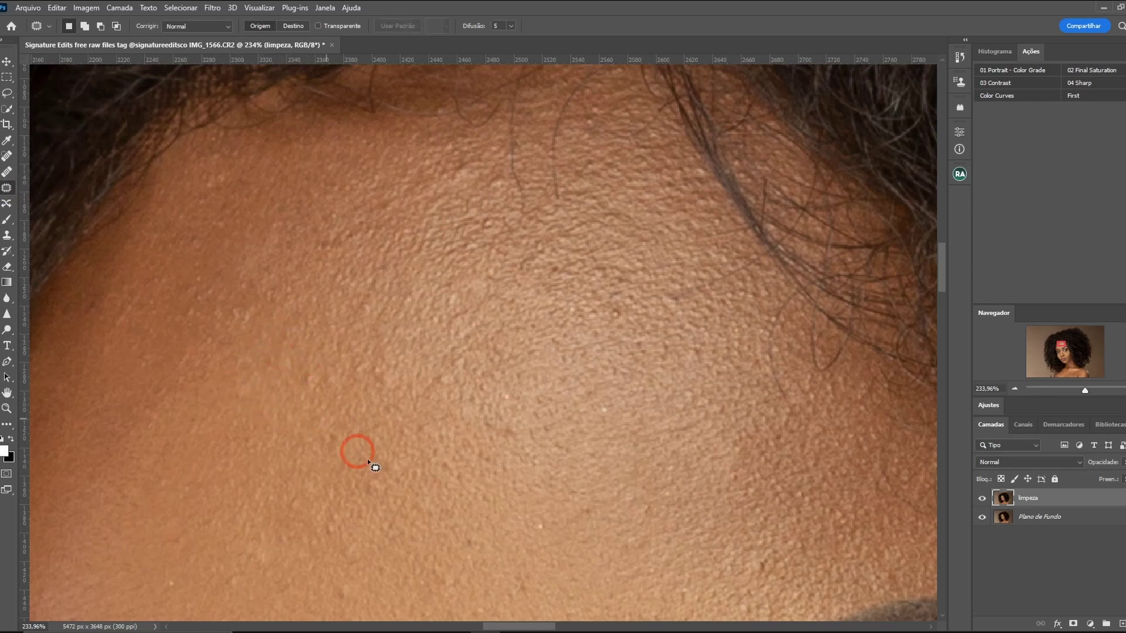
left_click_drag(389, 461, 425, 481)
left_click(619, 479)
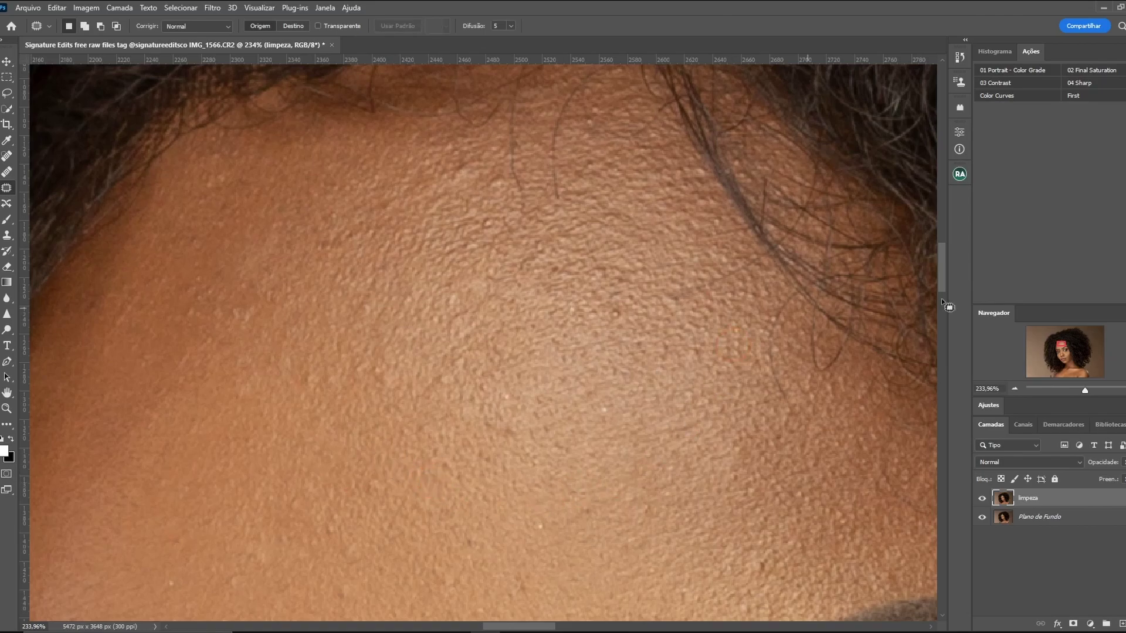
left_click_drag(1064, 346, 1074, 339)
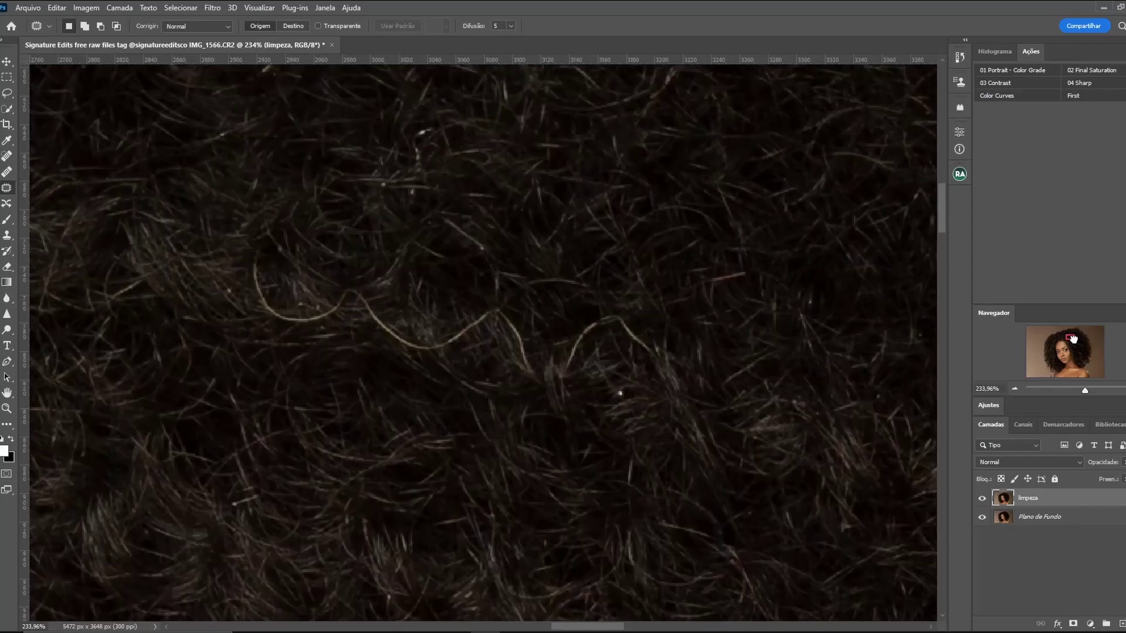
Spot-heal the long stray bright hair strands and the bright specks in the dark hair
left_click(8, 156)
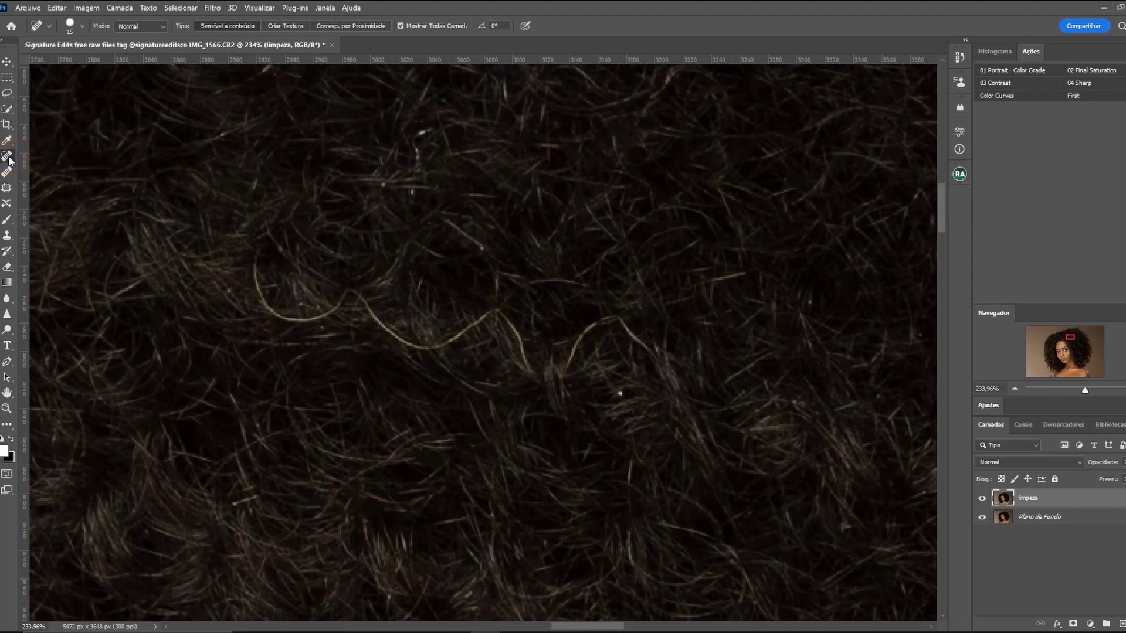
mouse_move(253, 262)
left_mouse_down()
mouse_move(261, 297)
mouse_move(350, 293)
left_mouse_up()
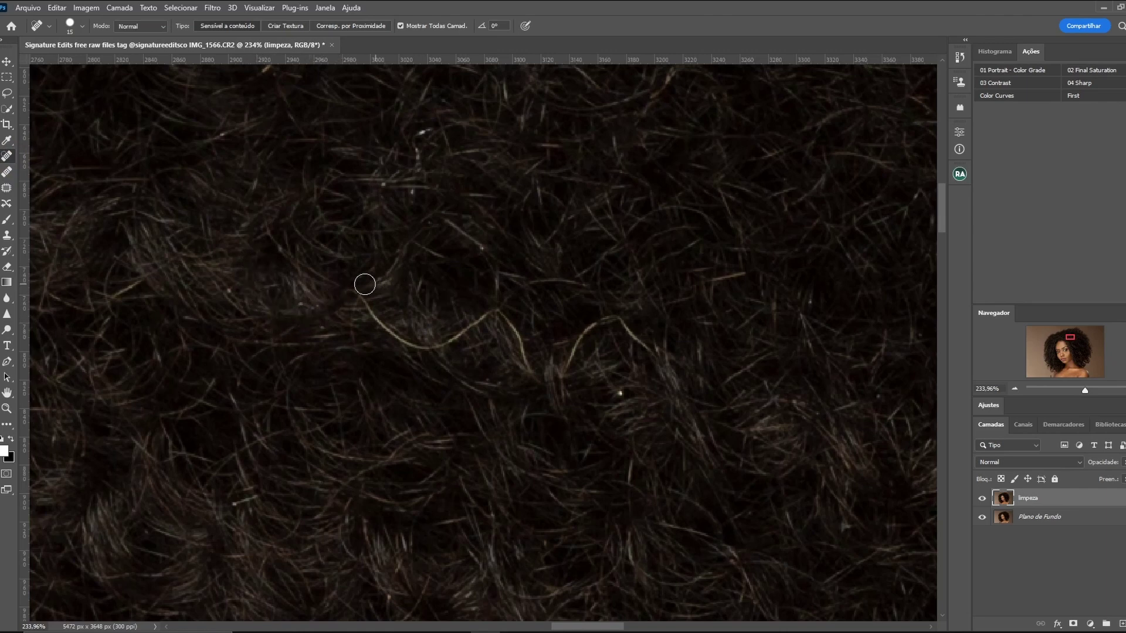
mouse_move(359, 291)
left_mouse_down()
mouse_move(377, 317)
mouse_move(428, 344)
mouse_move(498, 316)
mouse_move(538, 384)
mouse_move(580, 334)
mouse_move(615, 319)
mouse_move(654, 352)
left_mouse_up()
left_click_drag(595, 326, 581, 331)
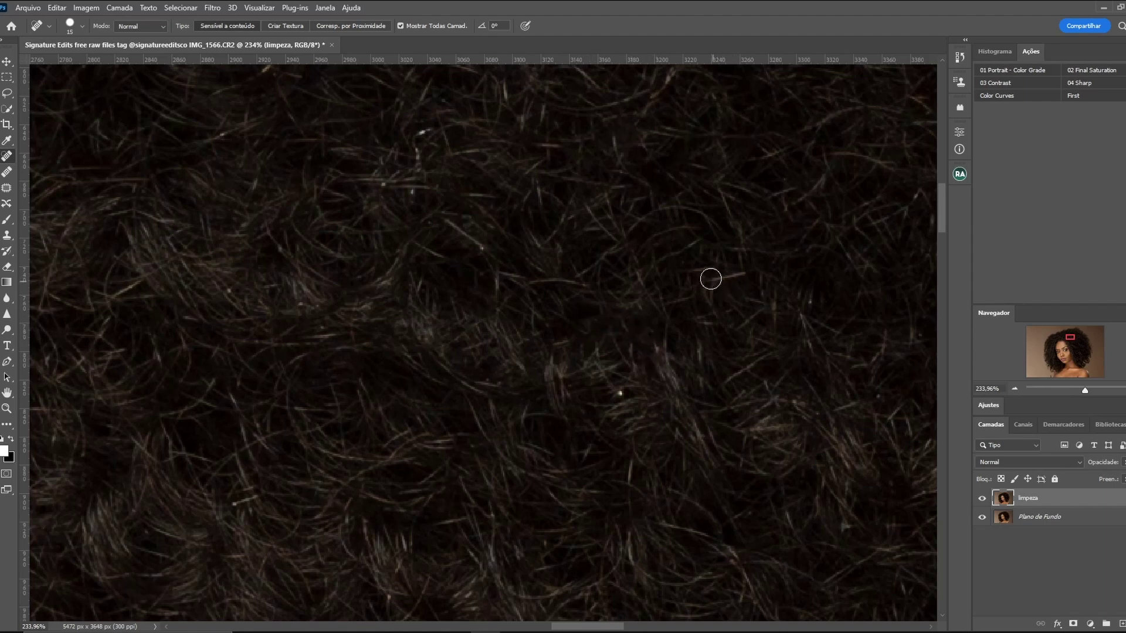
left_click(423, 131)
left_click(261, 187)
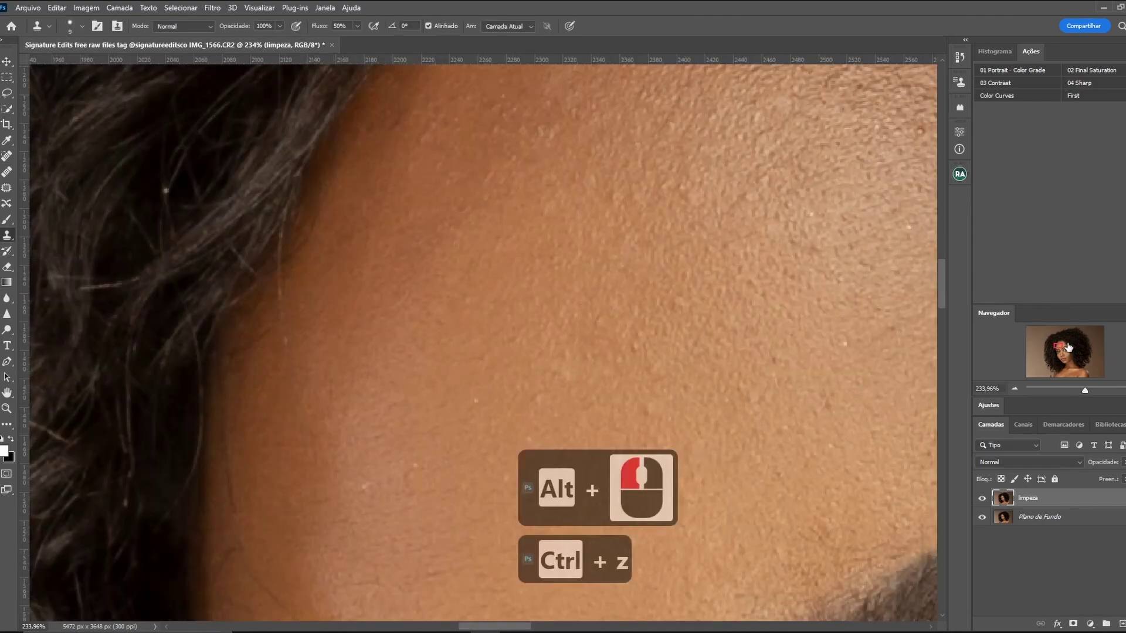
Clone clean skin over the bumps on the cheek just below the eye
left_click_drag(1068, 347, 1068, 350)
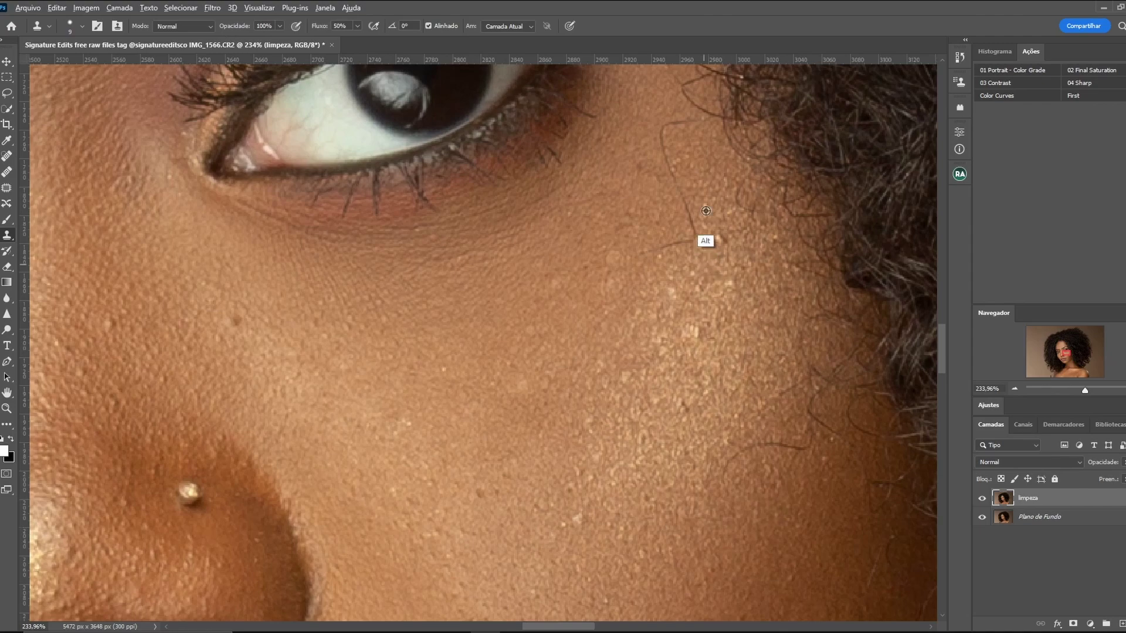
left_click(699, 145, "alt")
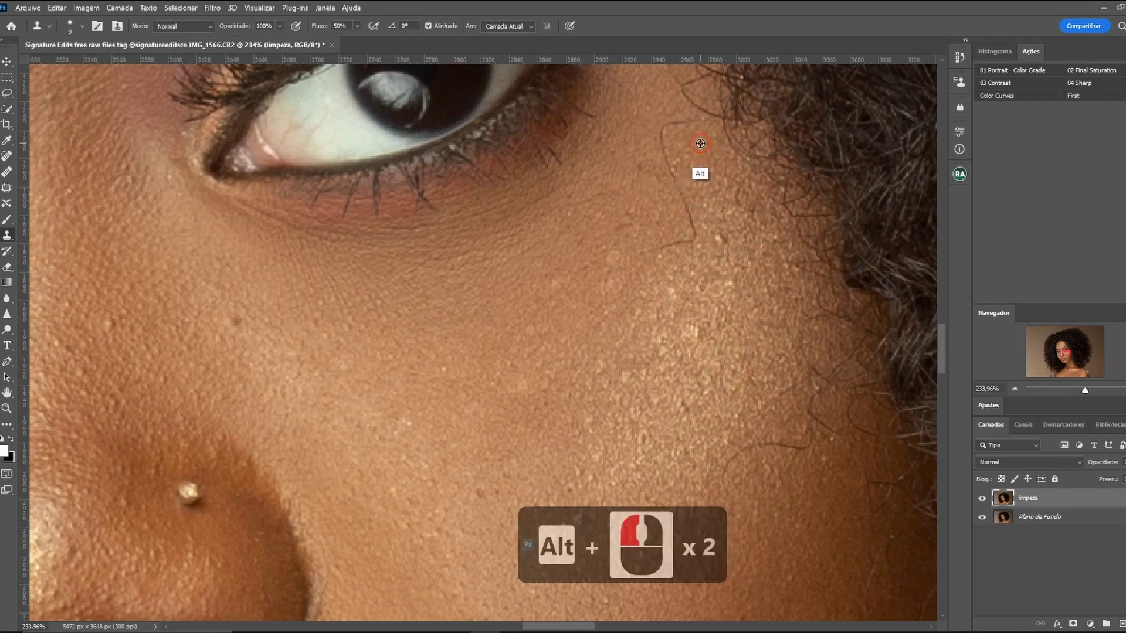
left_click(699, 145, "alt")
left_click(678, 138, "alt")
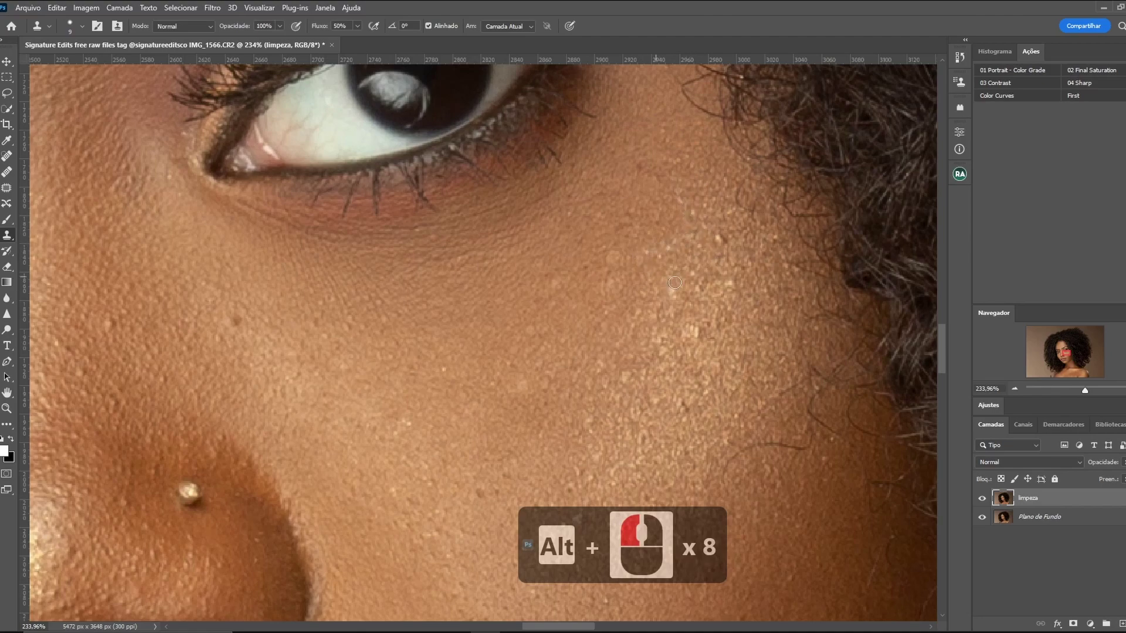
left_click(717, 249, "alt")
left_click(699, 329, "alt")
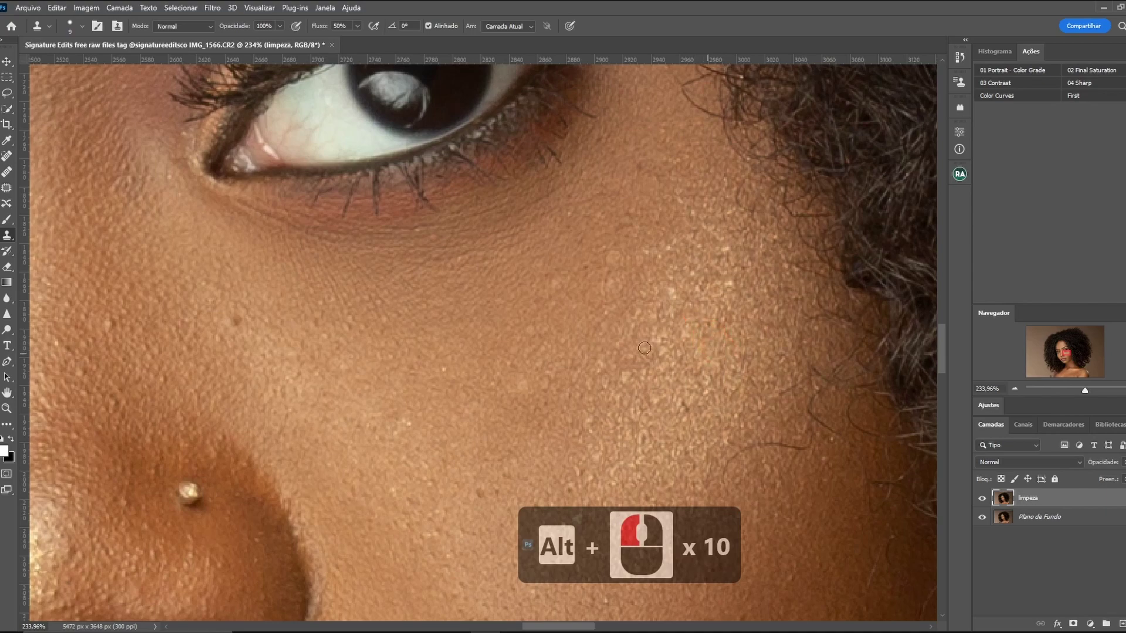
left_click(517, 384, "alt")
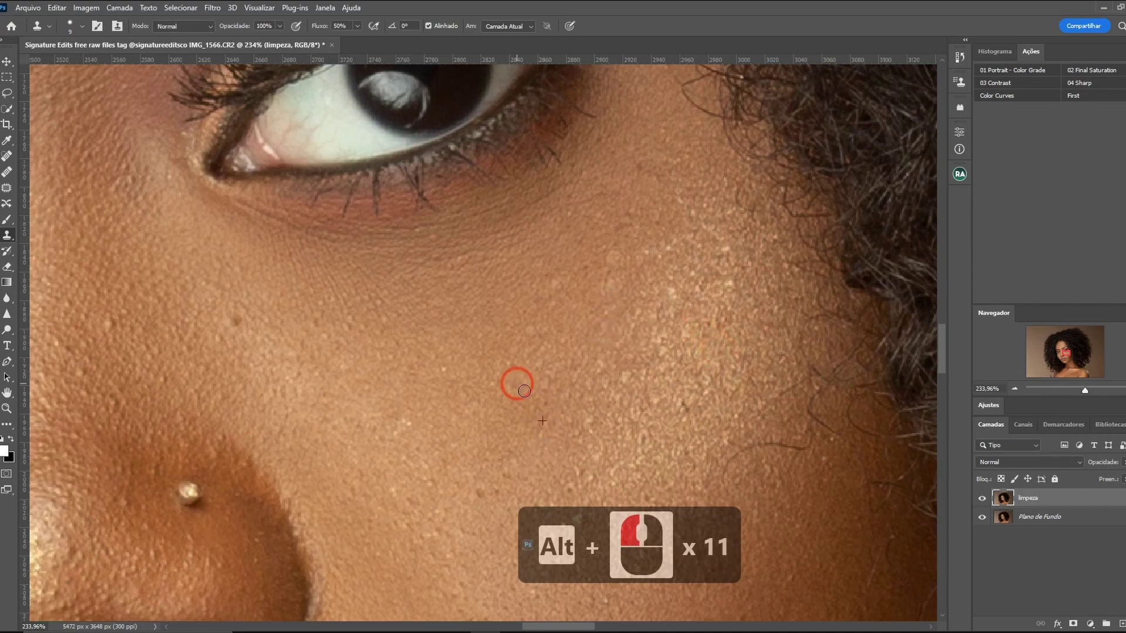
Clone over the remaining spots near the cheek's edge and lower cheek
left_click(229, 318, "alt")
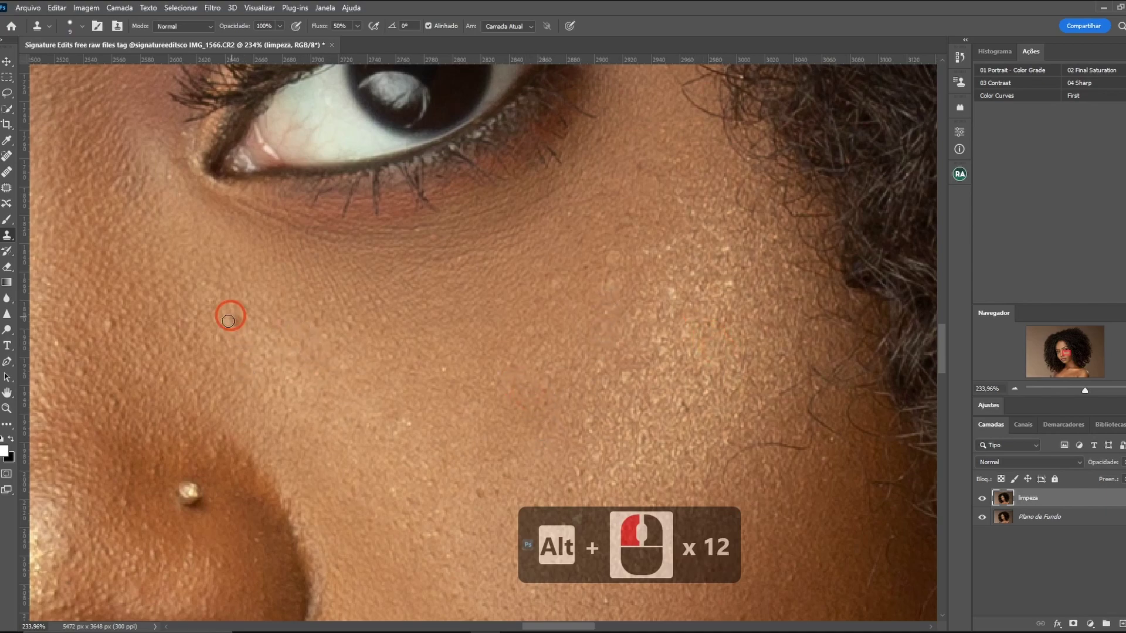
left_click_drag(228, 320, 241, 327)
left_click(106, 320, "alt")
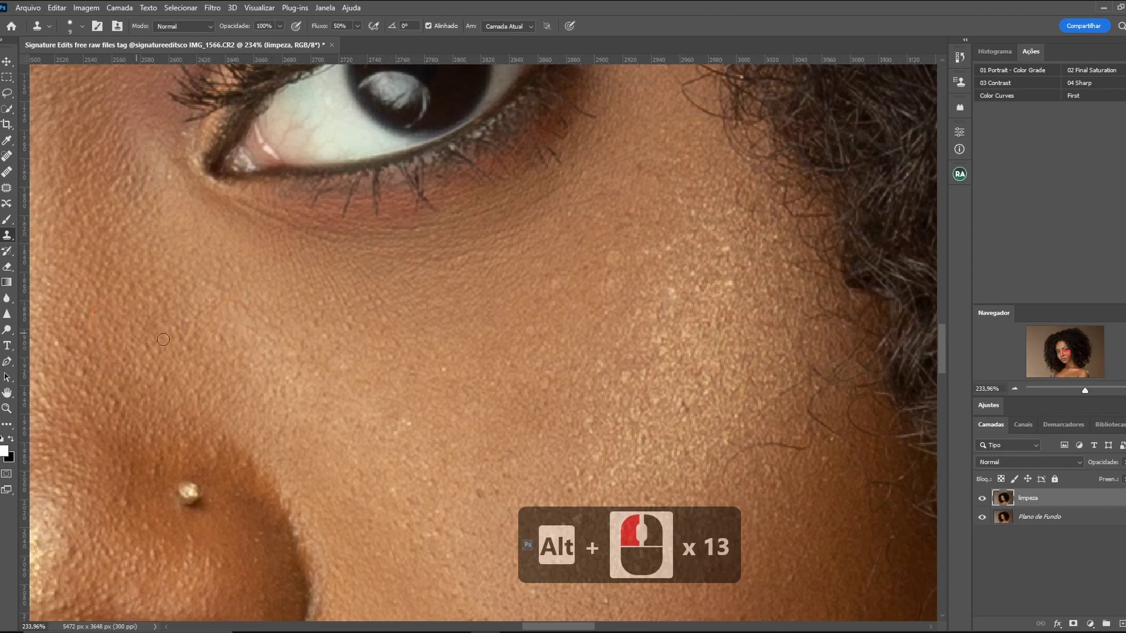
left_click(483, 490, "alt")
left_click(747, 452, "alt")
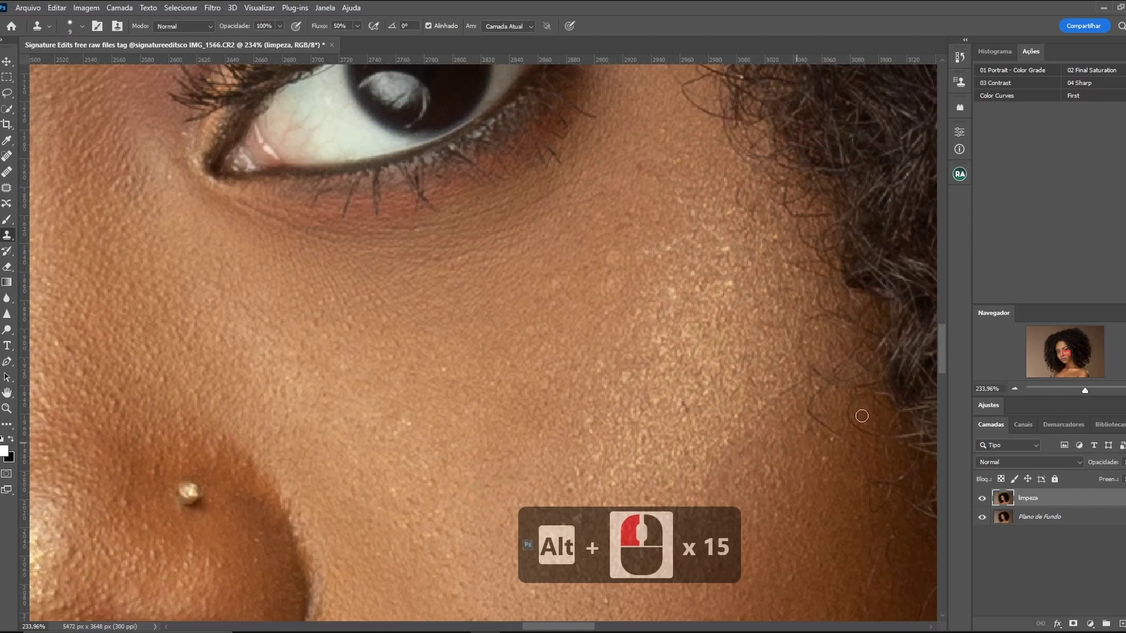
scroll(703, 404, "down", 5)
Clone clean skin over the spots on the chin
scroll(615, 381, "down", 5)
scroll(563, 368, "down", 3)
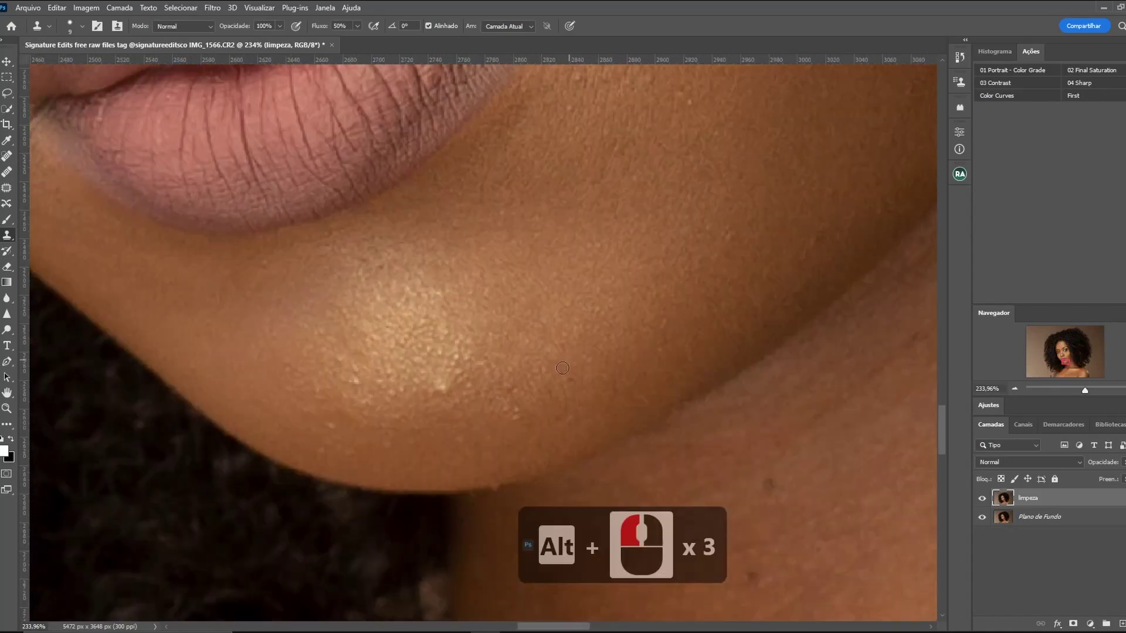
left_click(526, 338, "alt")
left_click(510, 407, "alt")
left_click(446, 370, "alt")
Patch a small spot on the neck and a blemish on the cheek beside the mouth
left_click(8, 201)
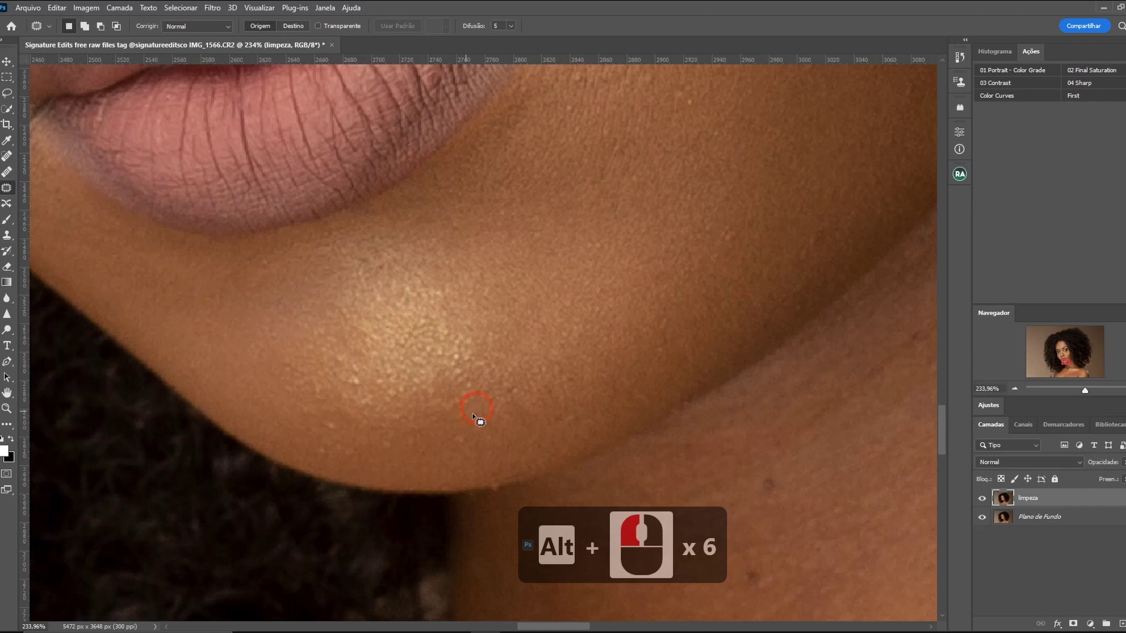
left_click(459, 434)
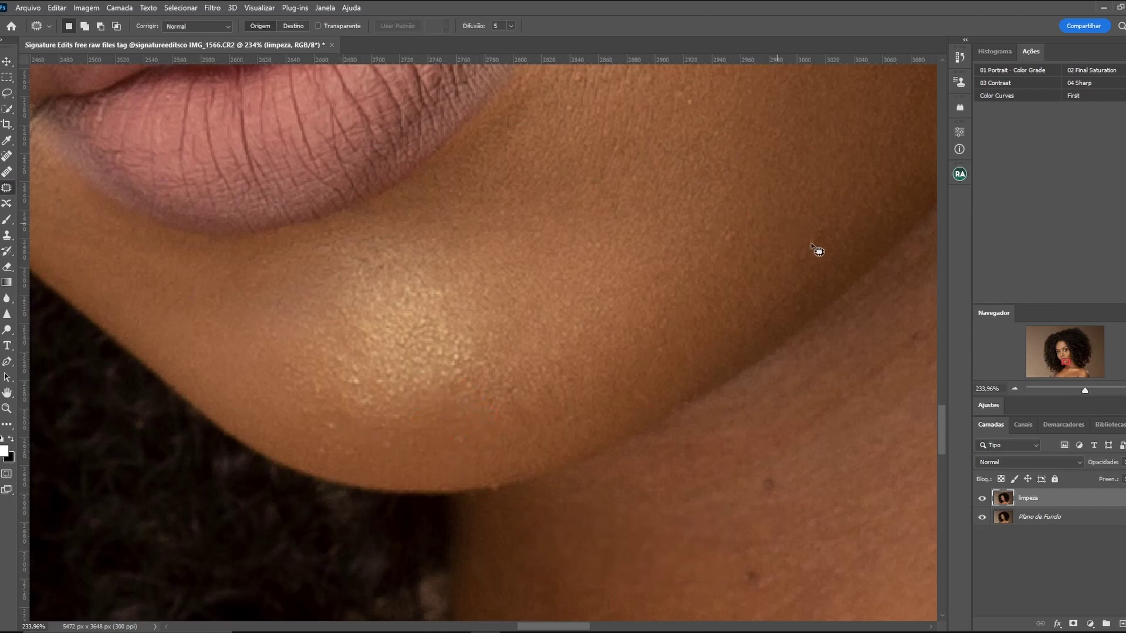
left_click_drag(812, 243, 829, 188)
left_click(1058, 377)
left_click(1061, 358)
left_click_drag(575, 276, 590, 322)
left_click(79, 227)
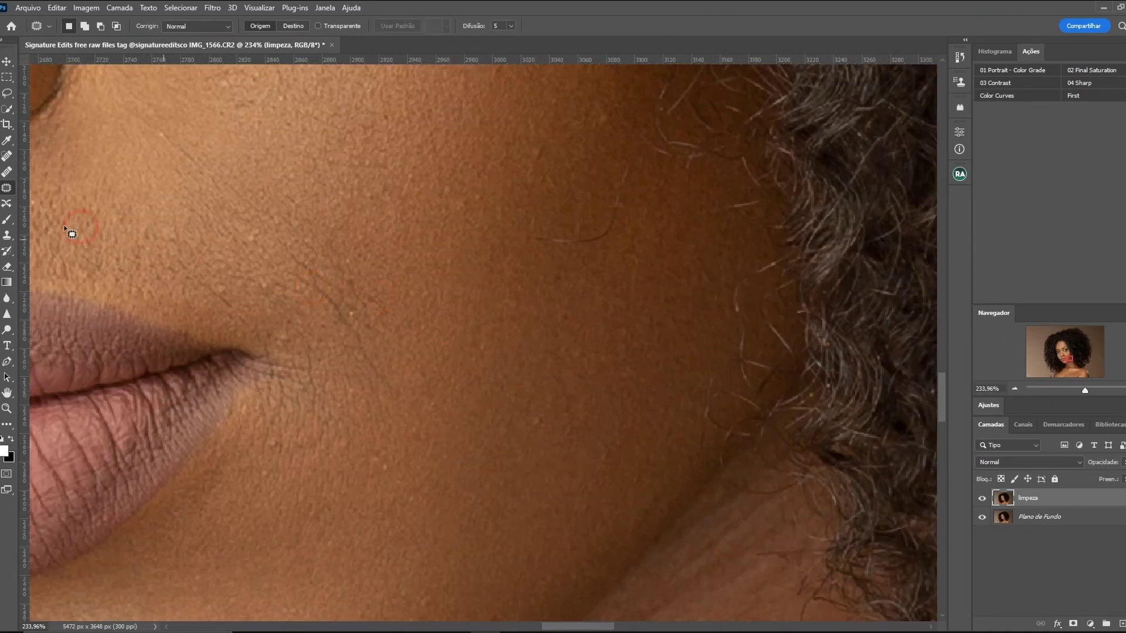
Spot-heal around the lips and nose and remove the mole on the forehead
left_click(7, 157)
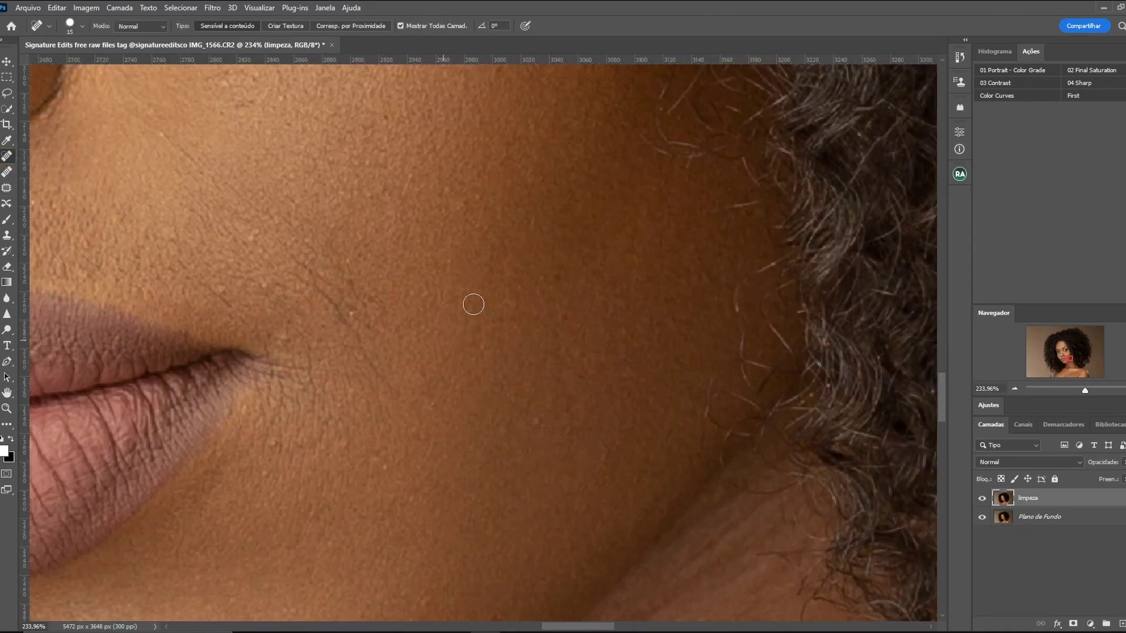
left_click_drag(1069, 356, 1056, 372)
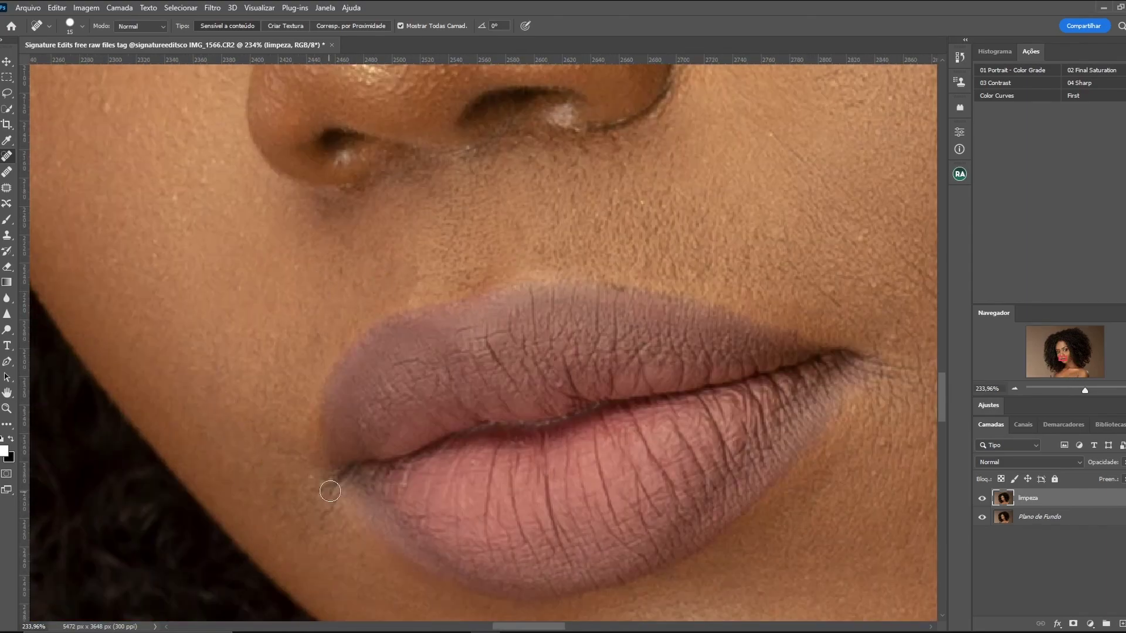
left_click(1082, 392)
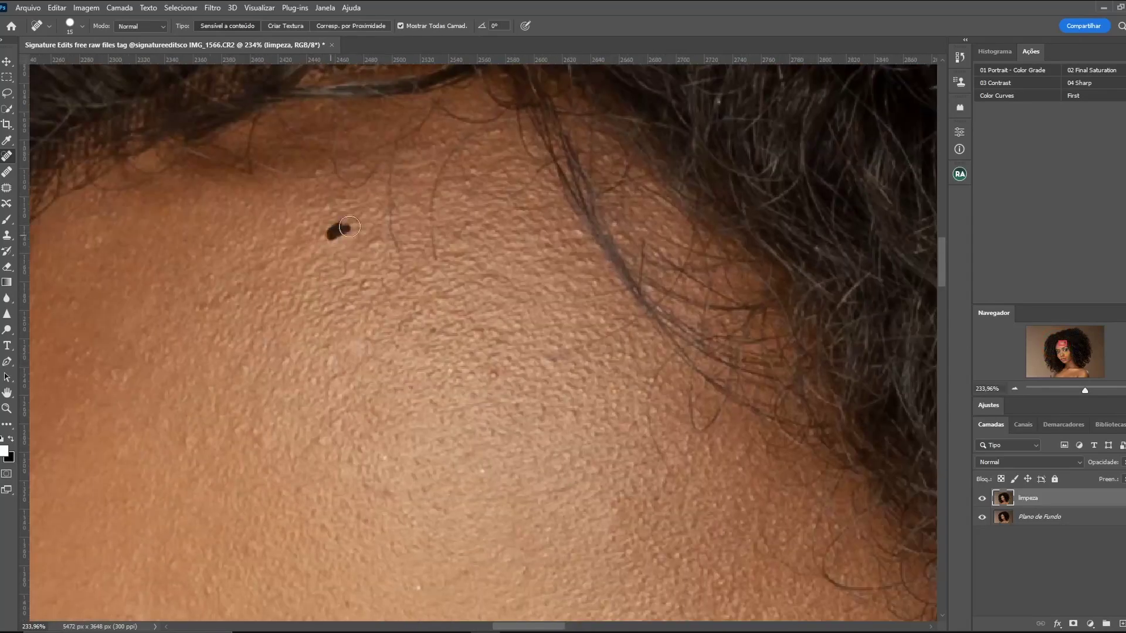
key("s")
left_click(327, 234, "alt")
left_click(426, 323, "alt")
Clone clean skin over forehead spots, undoing the last two strokes
left_click(586, 346, "alt")
left_click(437, 190, "alt")
left_click(437, 176, "alt")
left_click(457, 146, "alt")
left_click(548, 197, "alt")
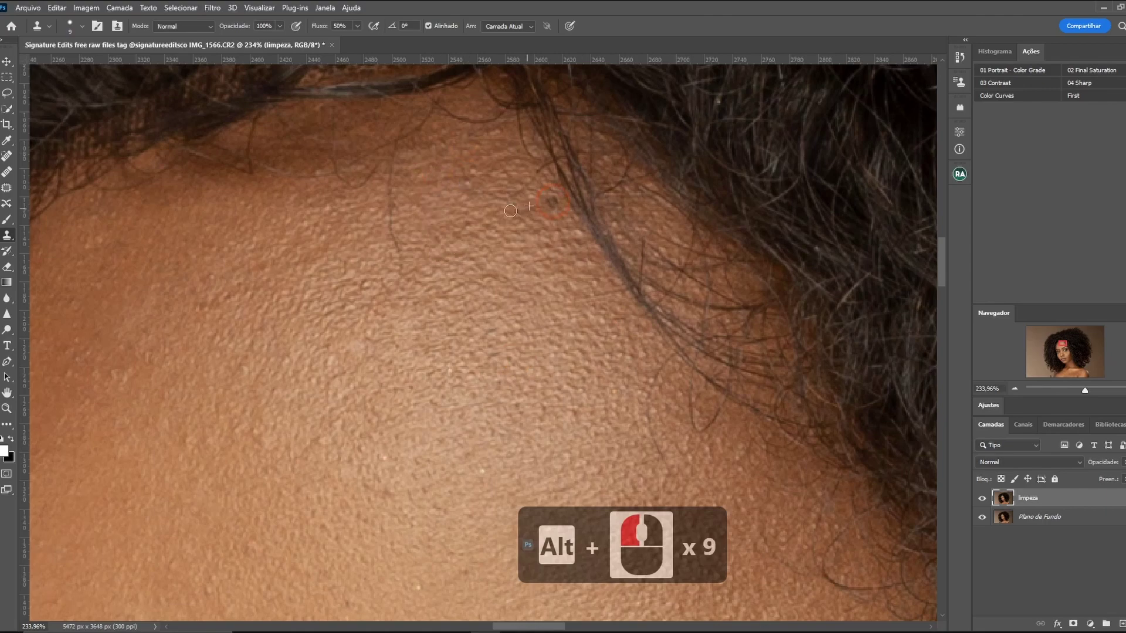
left_click(510, 211, "alt")
key("ctrl+z")
key("ctrl+z")
key("ctrl+z")
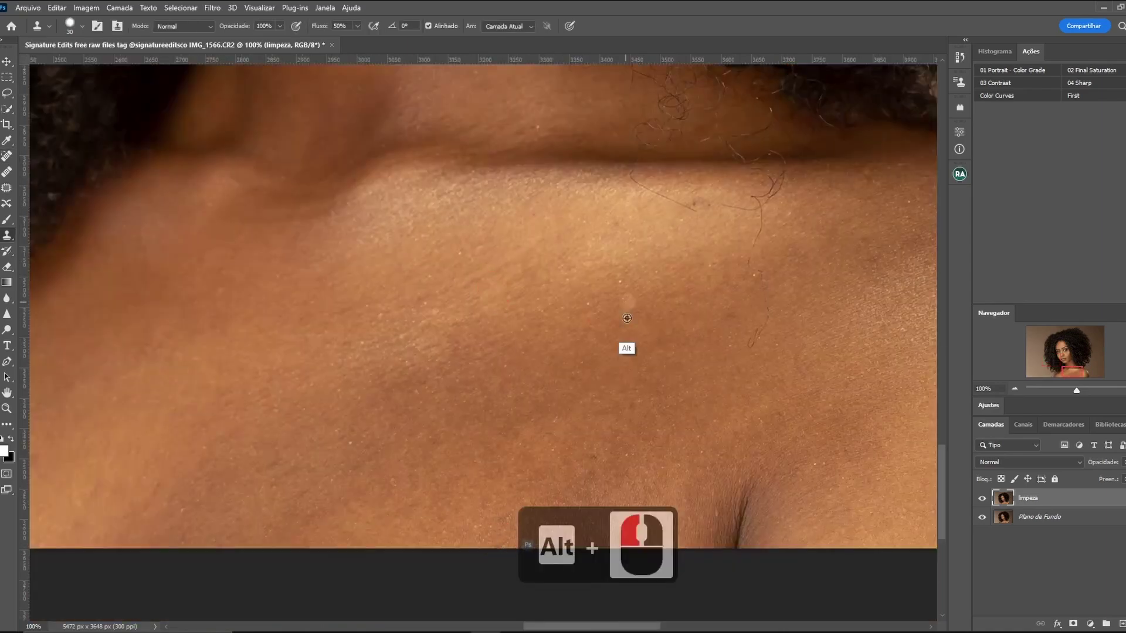
key("ctrl+z")
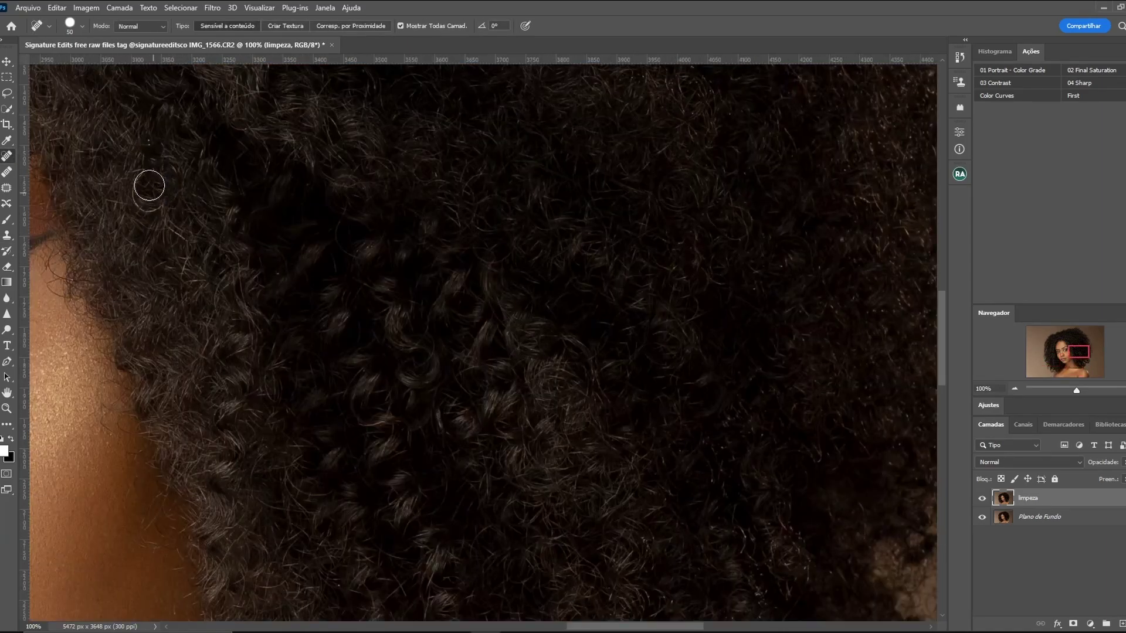
Patch a spot on the temple near the hairline with the healing tools
left_click_drag(1072, 371, 1076, 346)
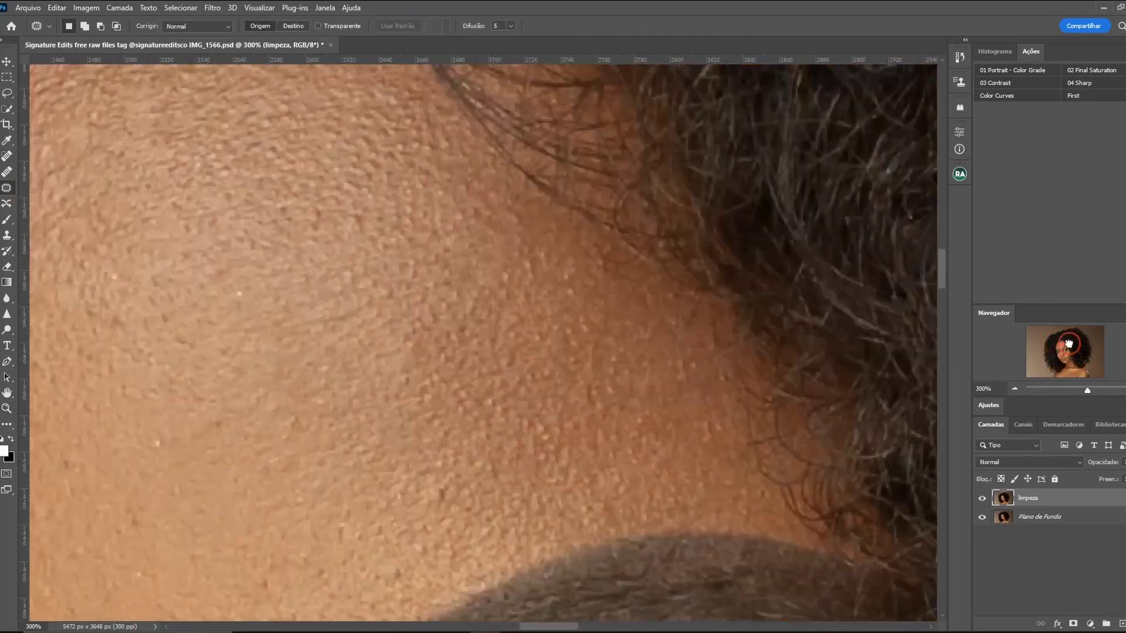
left_click_drag(1068, 343, 1062, 350)
key("j")
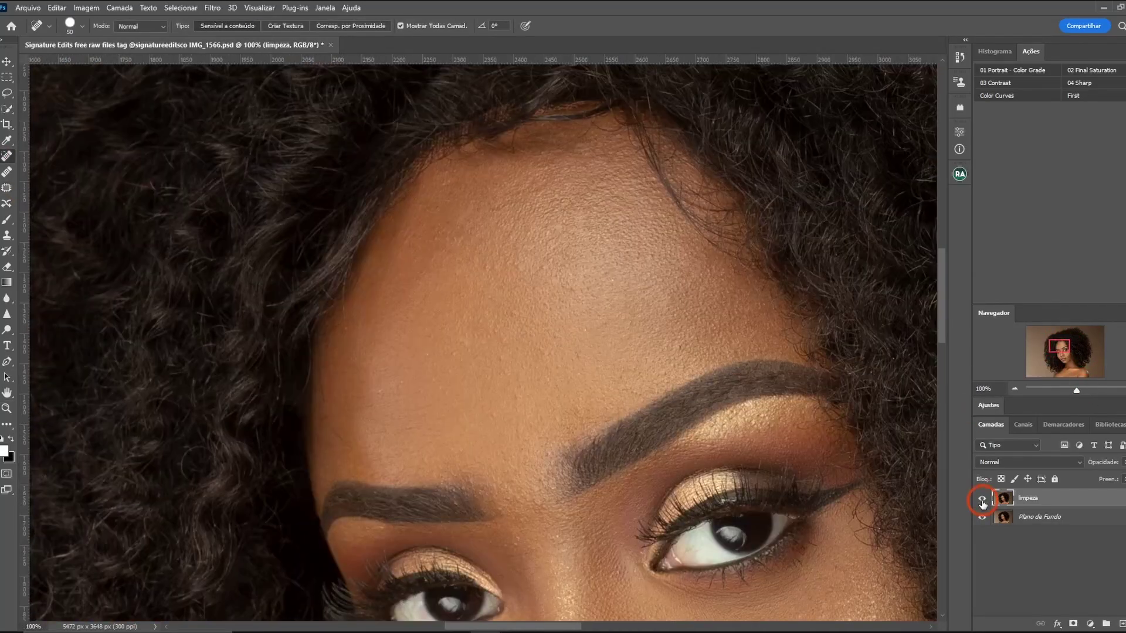
left_click(982, 498)
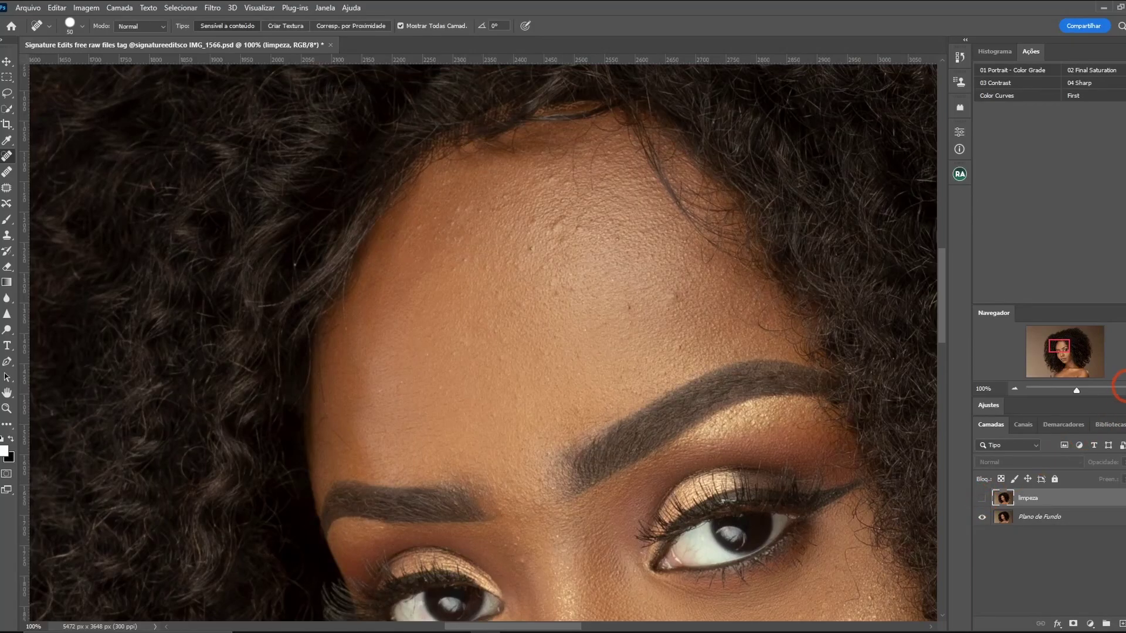
left_click(982, 499)
Hide the limpeza layer to compare the cleanup with the original, then zoom out
left_click(983, 498)
left_click_drag(1062, 346, 1056, 390)
left_click(1015, 388)
left_click(1015, 389)
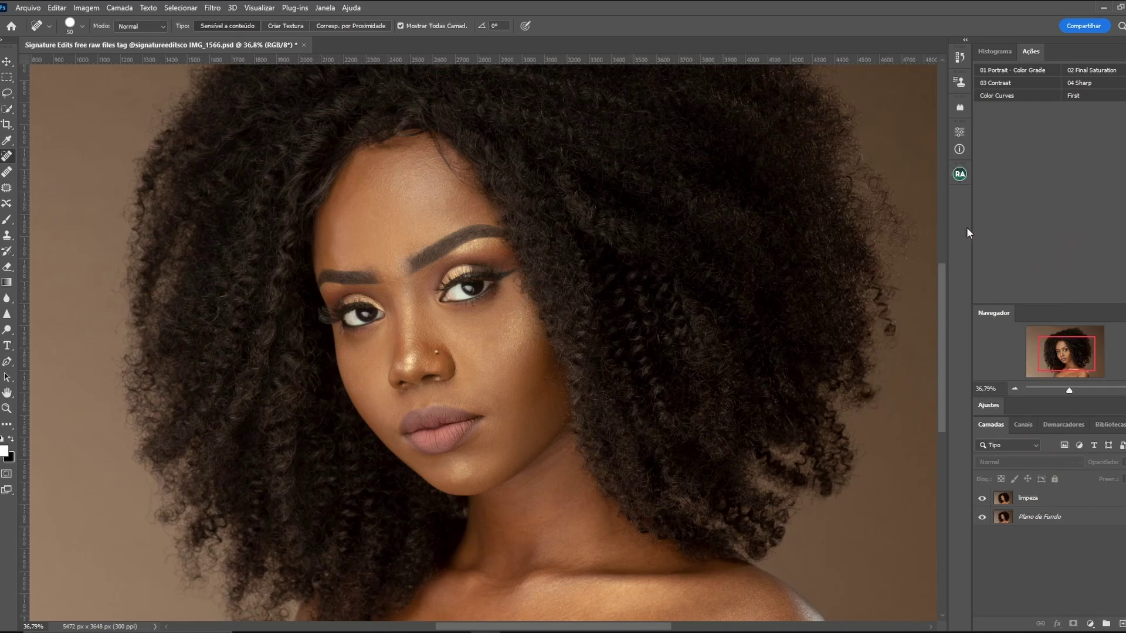
Create the 'Sep de Freq' frequency separation group above limpeza, viewing the face at about 67%
left_click_drag(941, 293, 938, 281)
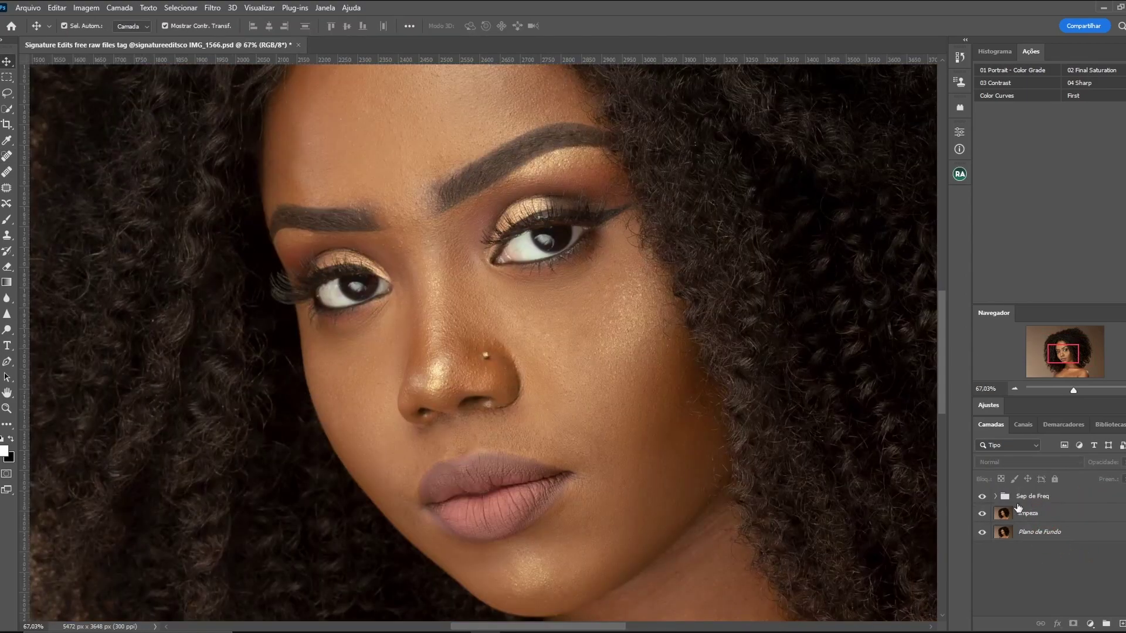
Expand the Sep de Freq group and select its High and Low Frequency layers in turn
left_click(996, 496)
left_click(1035, 503)
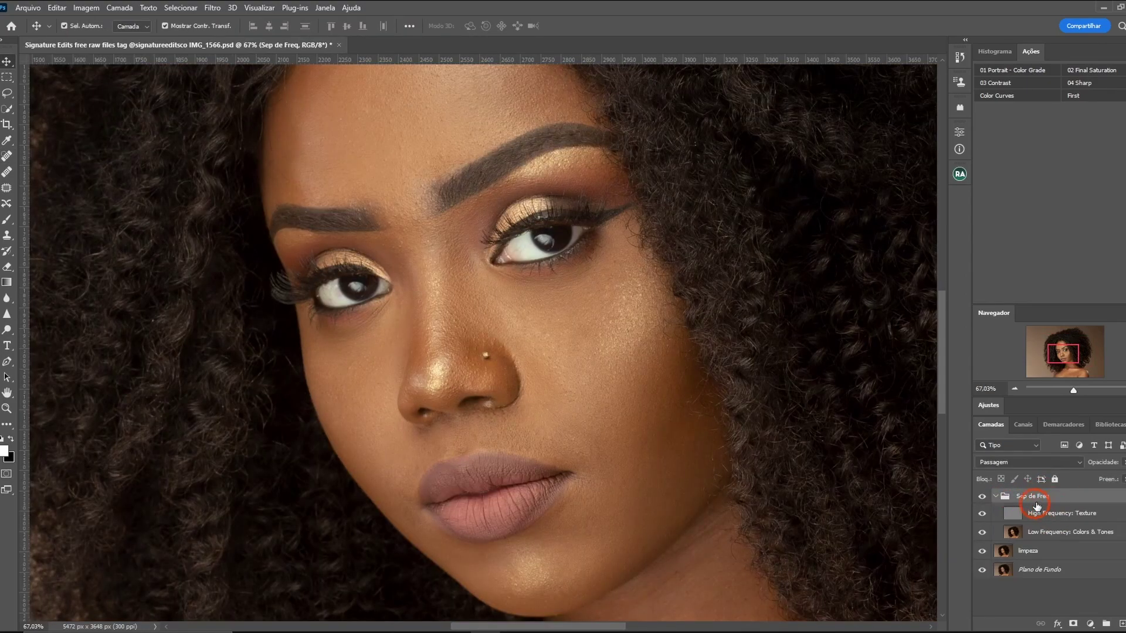
left_click(1051, 514)
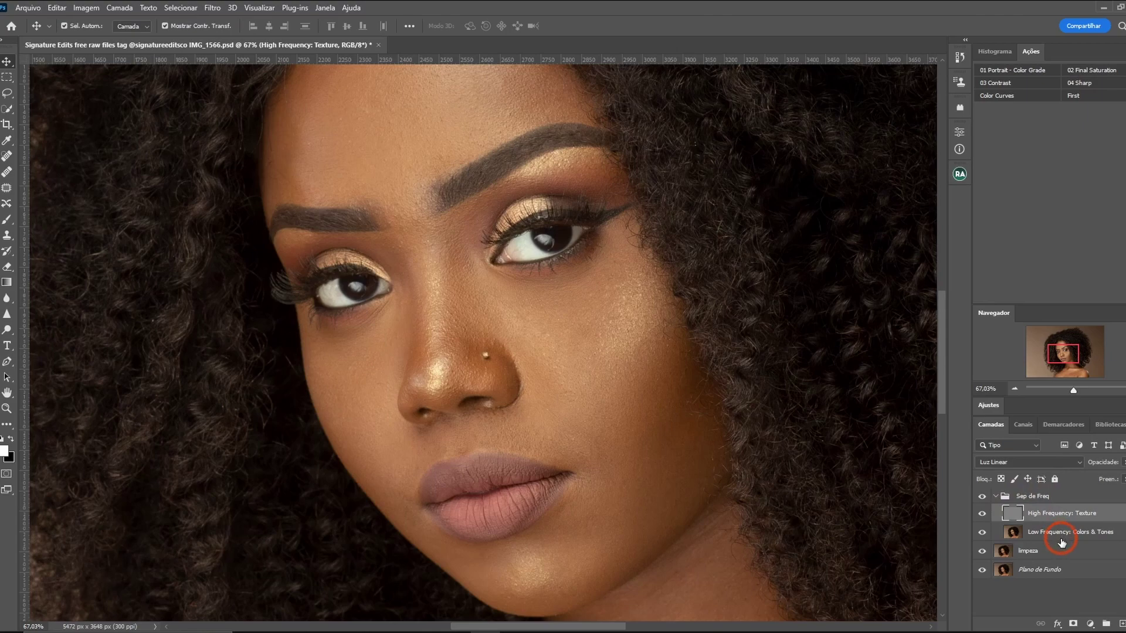
left_click(1061, 537)
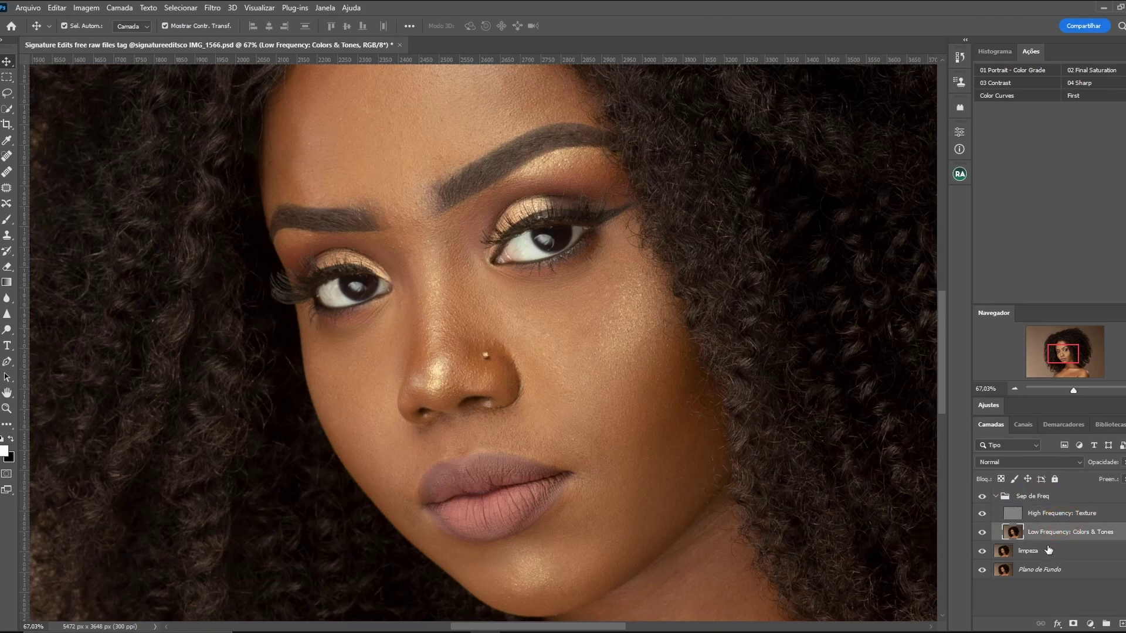
left_click(1065, 515)
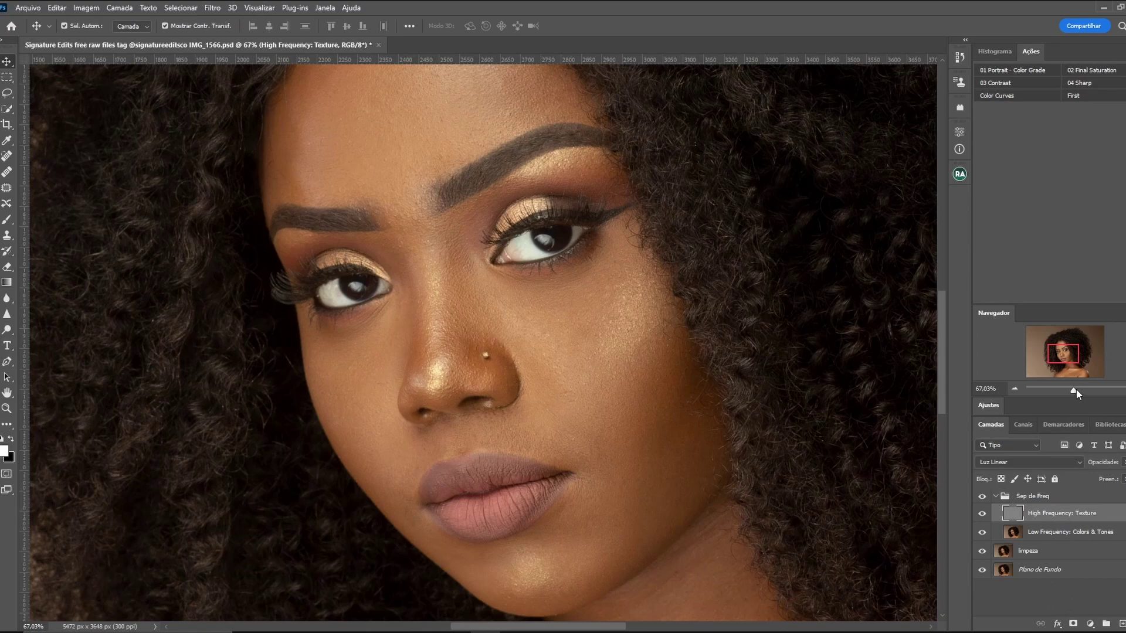
Zoom to the eyes and toggle the texture and colour layers' visibility to compare them
left_click_drag(1076, 390, 1076, 390)
left_click_drag(1062, 353, 1060, 347)
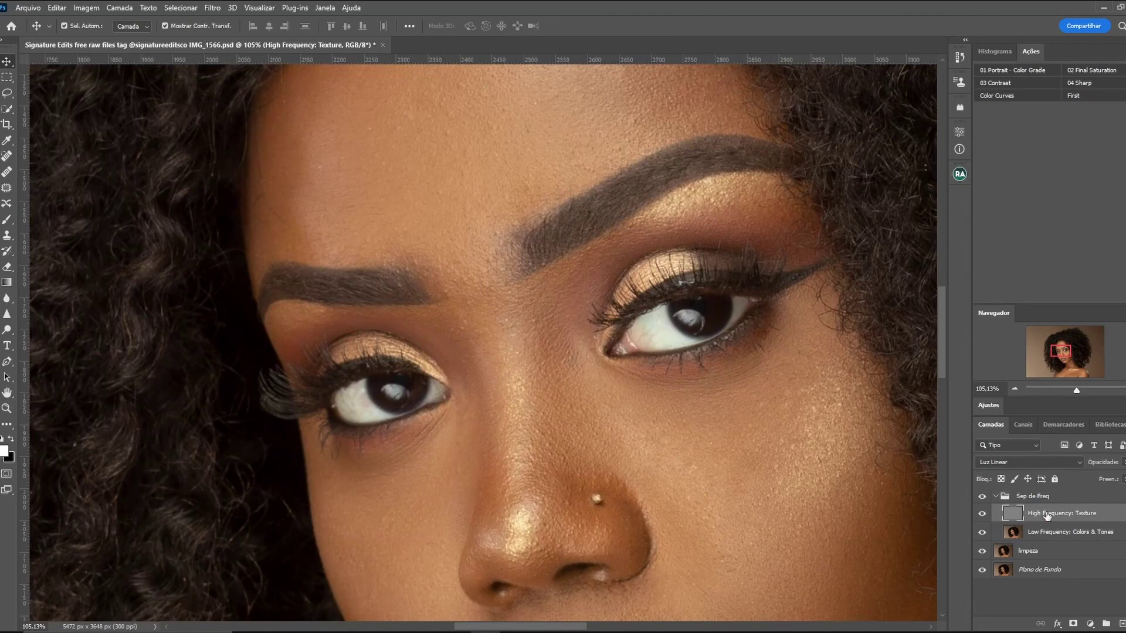
left_click(984, 514)
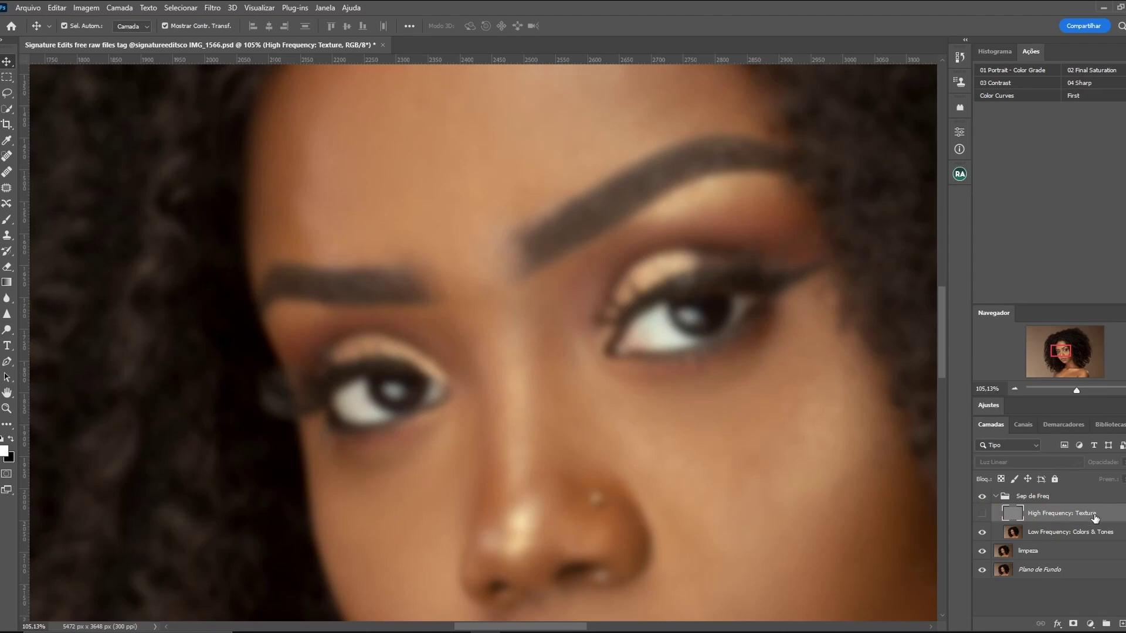
mouse_move(1063, 350)
left_mouse_down()
mouse_move(1071, 358)
mouse_move(1060, 335)
mouse_move(1079, 338)
mouse_move(1052, 360)
mouse_move(1066, 351)
left_mouse_up()
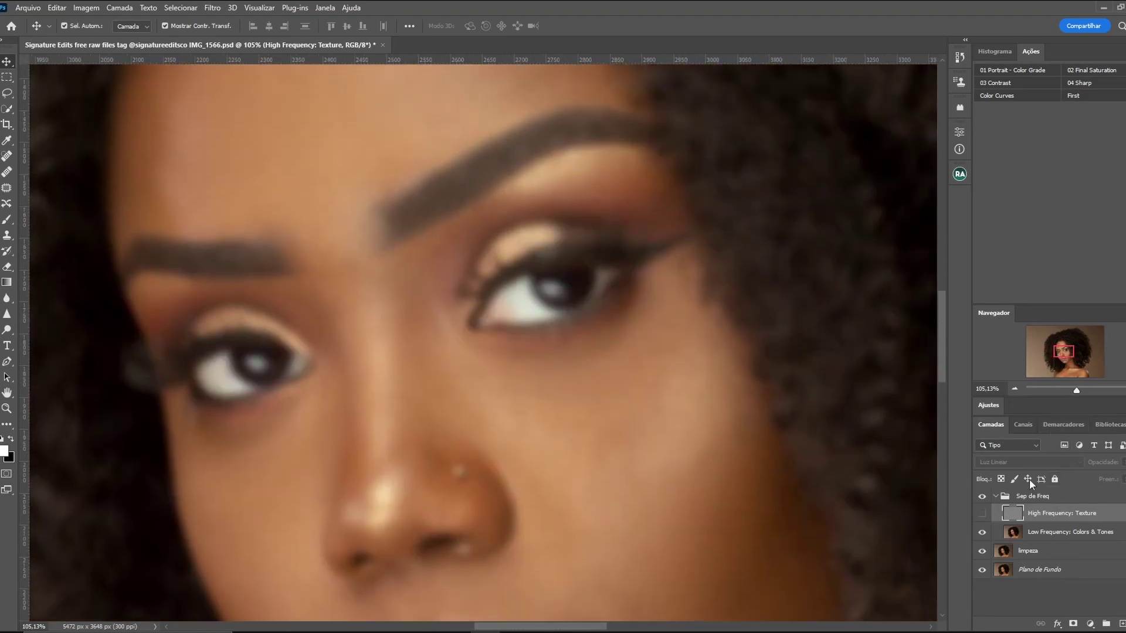
left_click(982, 515)
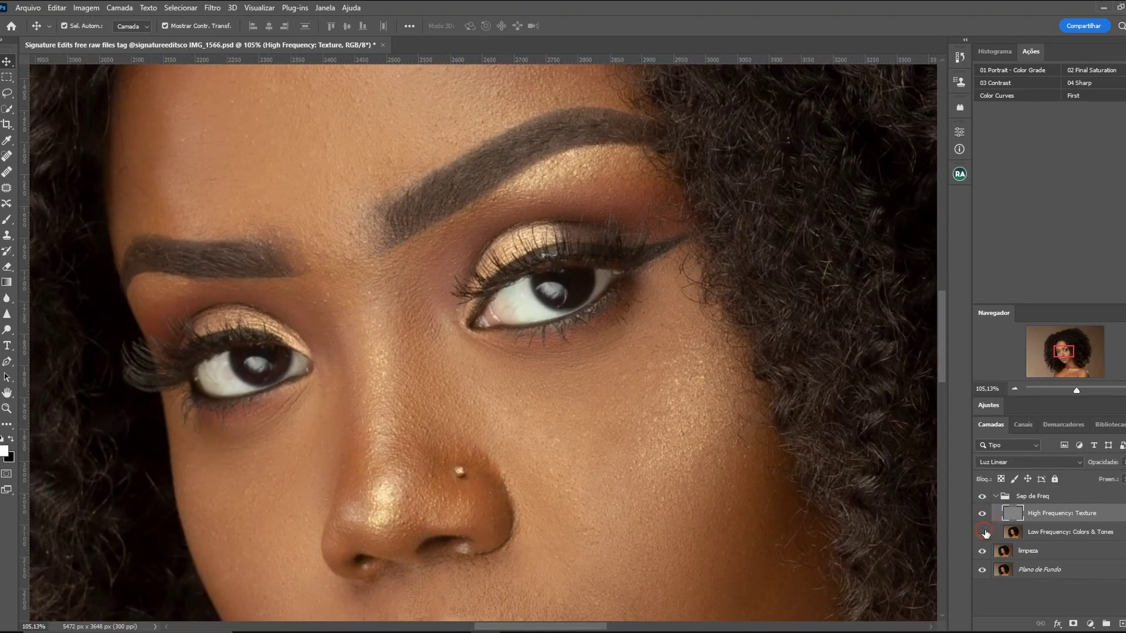
left_click(983, 532)
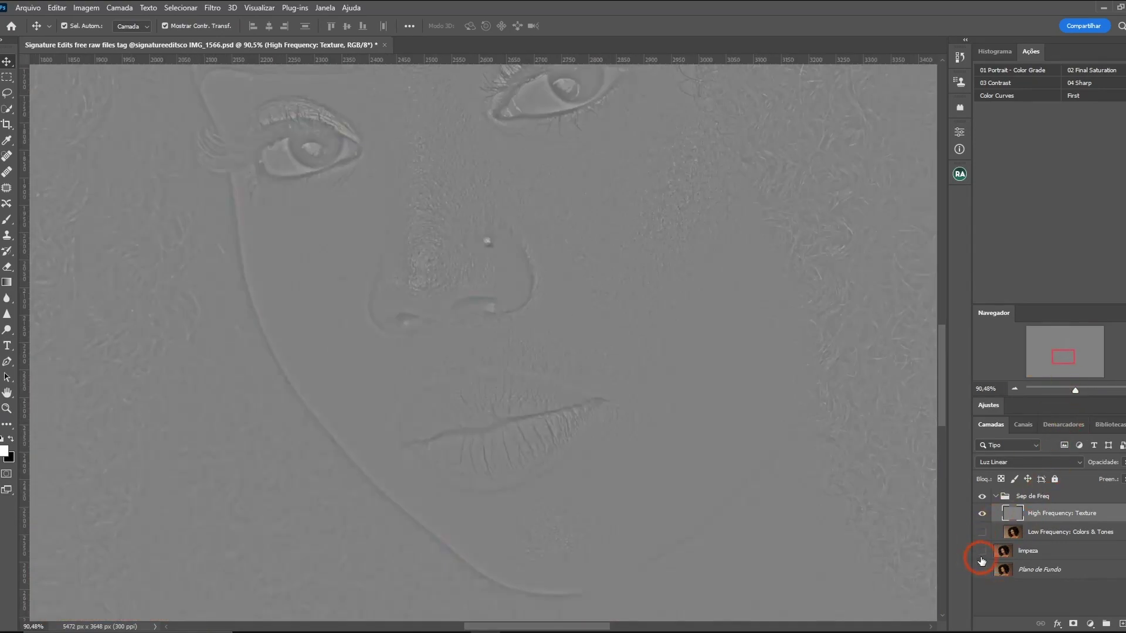
left_click_drag(981, 562, 982, 532)
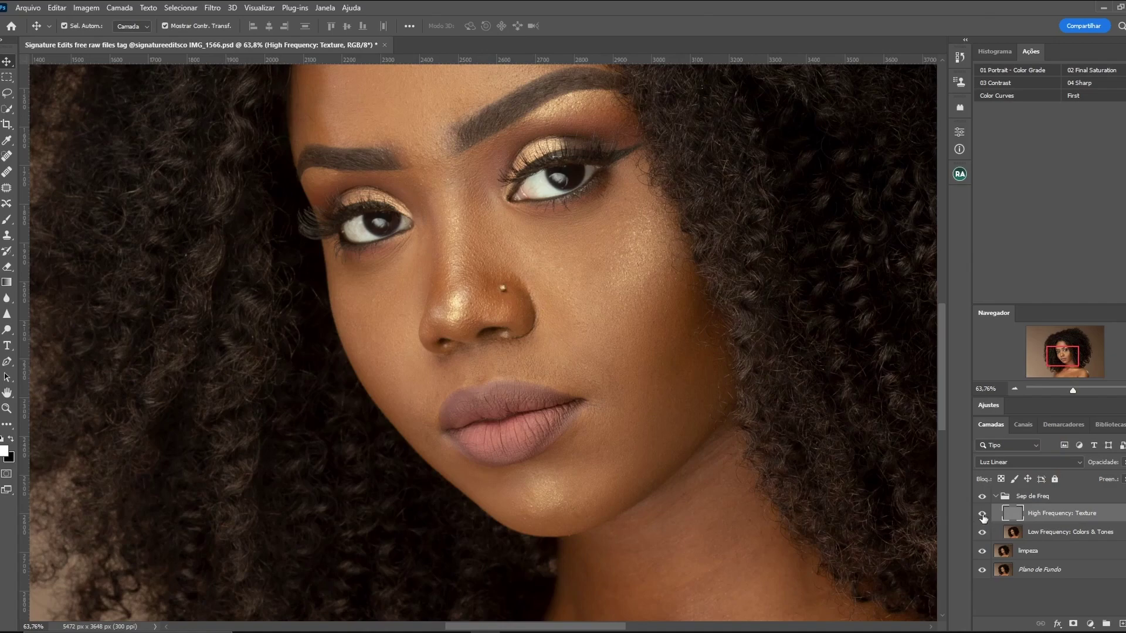
Hide High Frequency: Texture, activate Low Frequency: Colors & Tones and choose the Mixer Brush
left_click(982, 514)
mouse_move(1075, 391)
left_mouse_down()
mouse_move(1072, 354)
mouse_move(1057, 350)
mouse_move(1055, 367)
mouse_move(1080, 390)
left_mouse_up()
left_click_drag(1058, 350, 1056, 348)
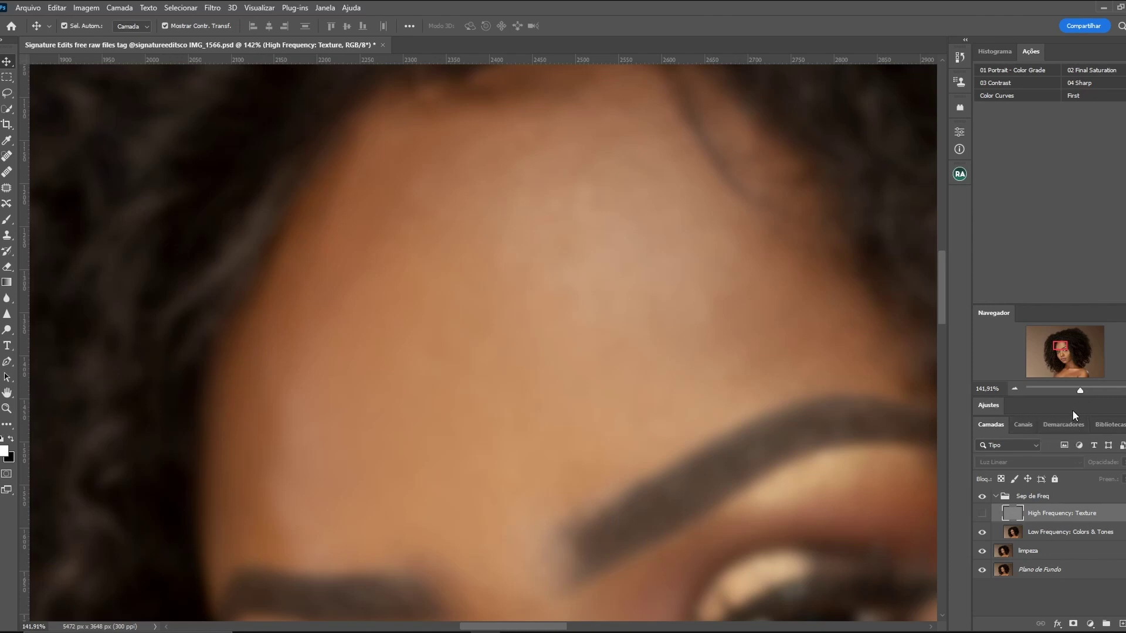
left_click(1073, 534)
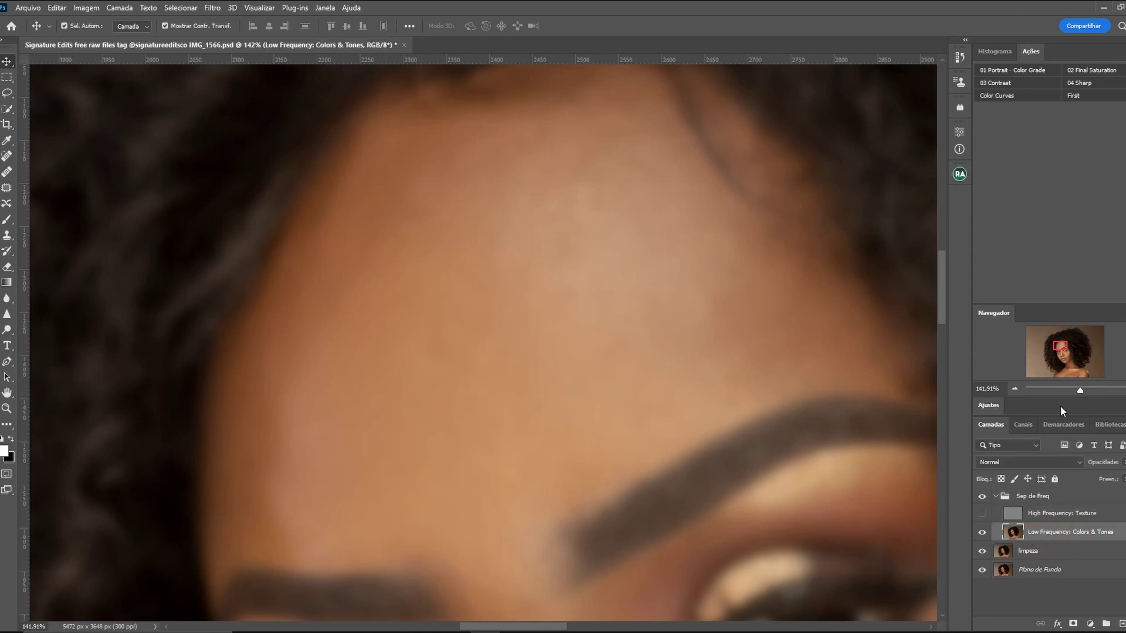
left_click_drag(1053, 345, 1055, 346)
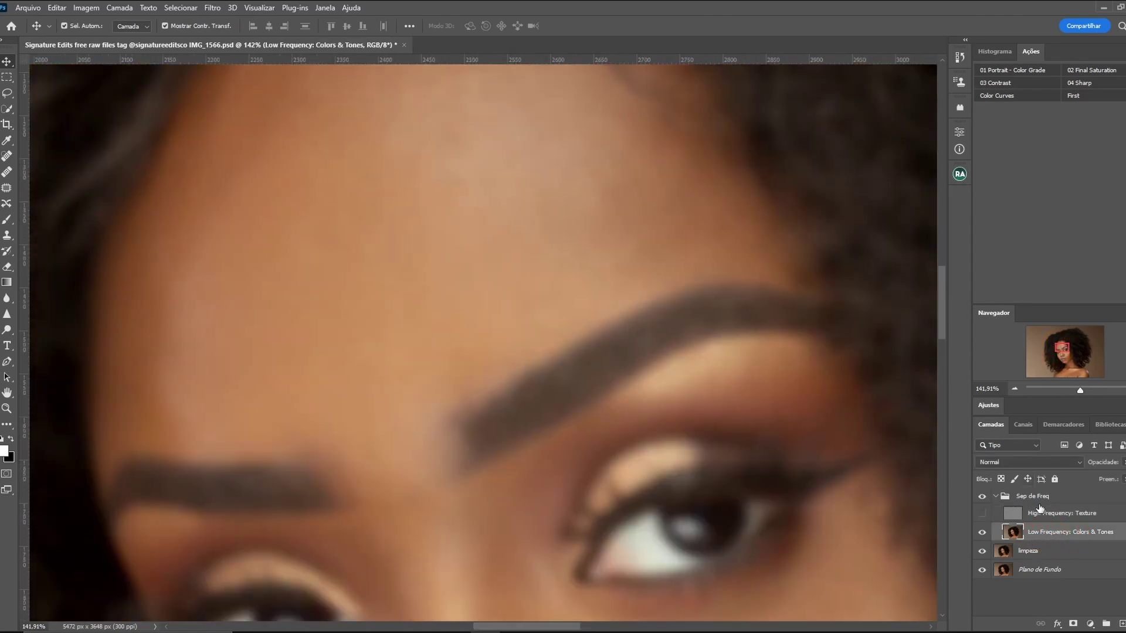
left_click(983, 514)
left_click(8, 220)
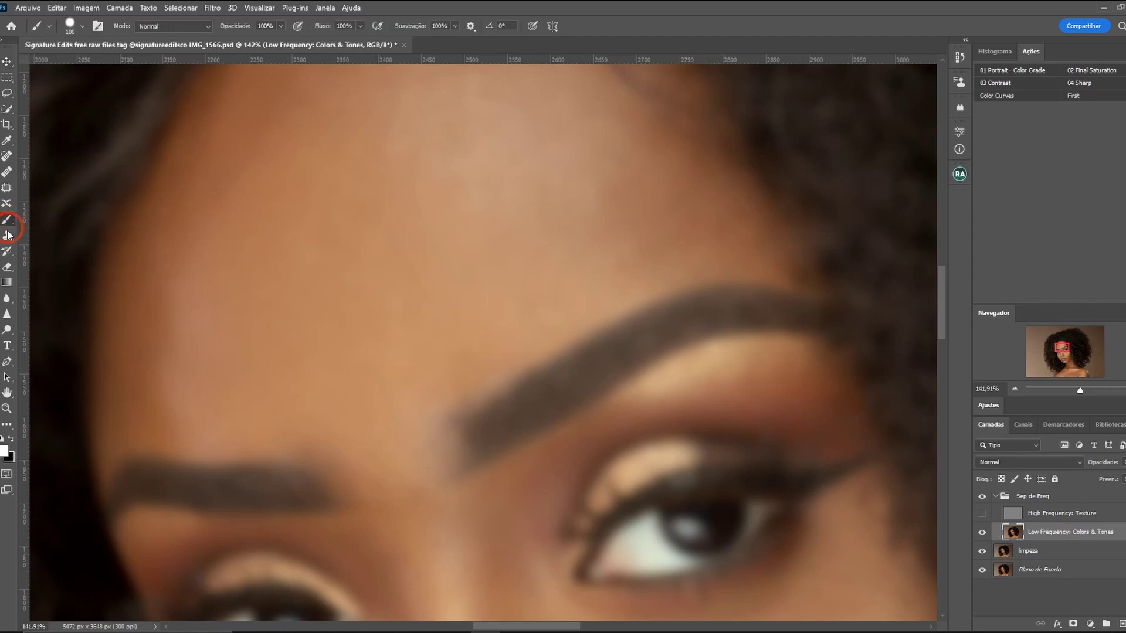
left_click(6, 426)
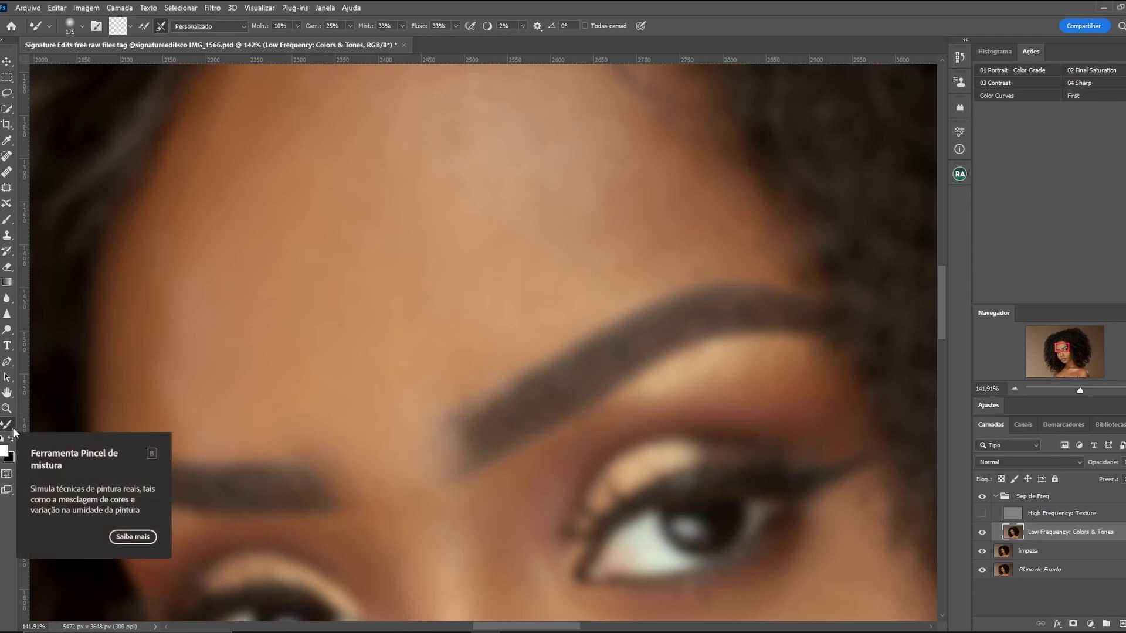
Enlarge the Mixer Brush to 250 and blend tones across the upper and left forehead
scroll(88, 463, "up", 5)
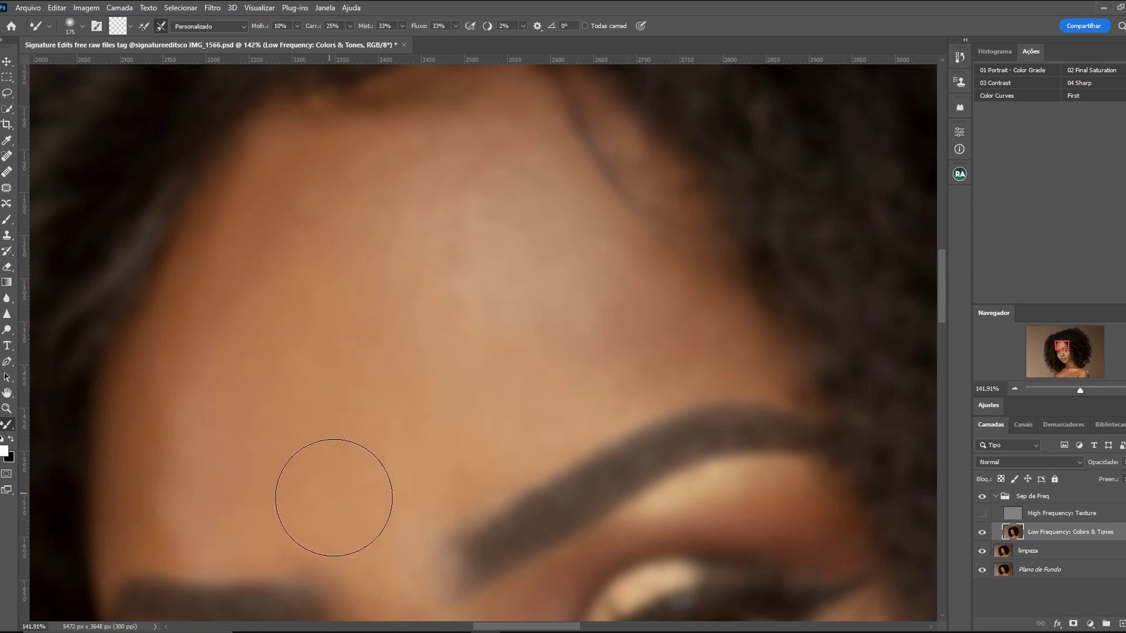
key("bracketright")
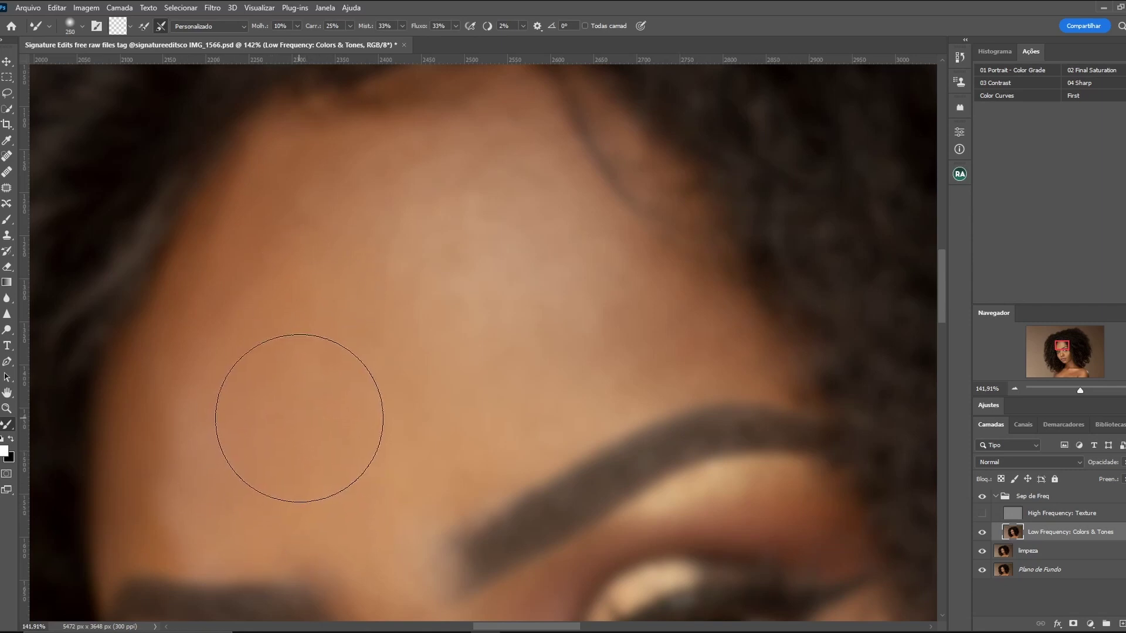
key("bracketright")
left_click_drag(352, 113, 395, 156)
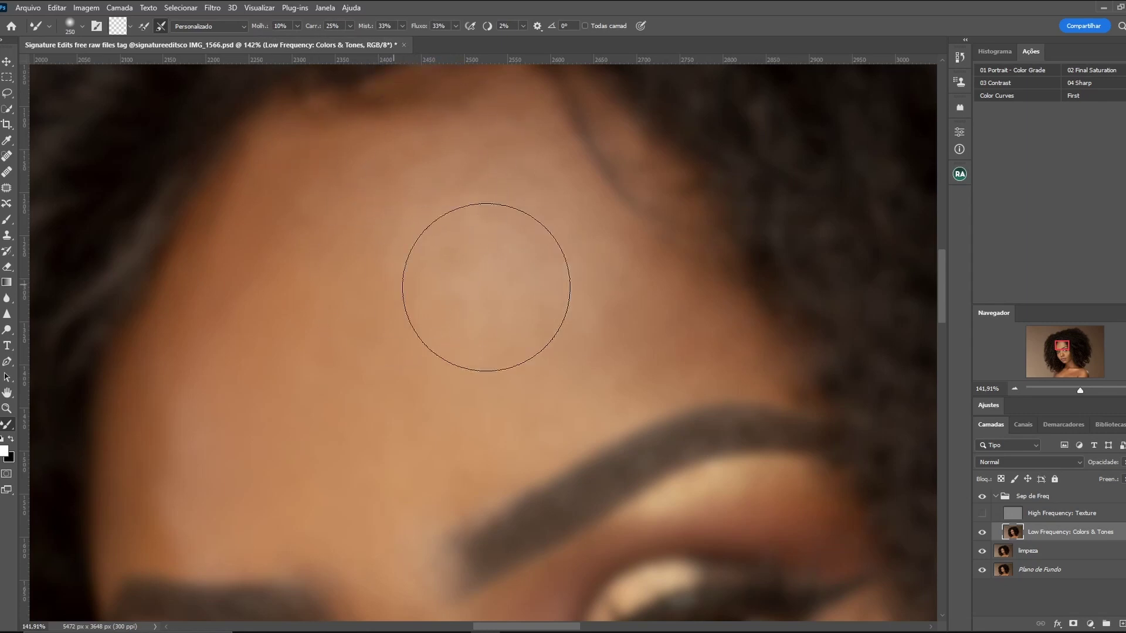
left_click_drag(256, 346, 338, 288)
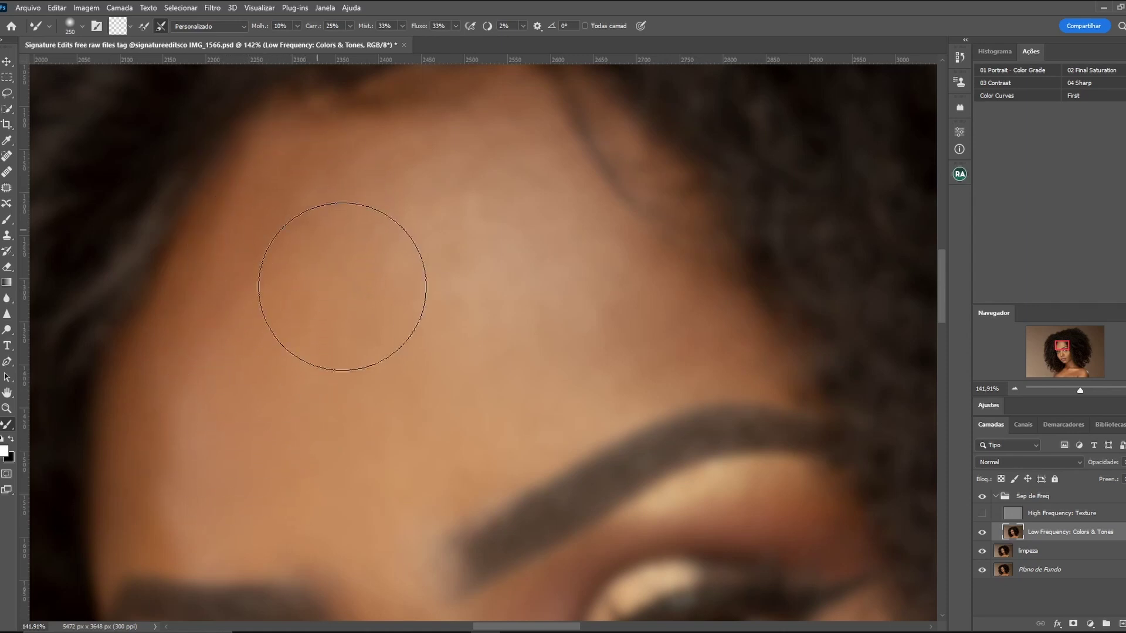
mouse_move(338, 288)
left_mouse_down()
mouse_move(291, 188)
mouse_move(258, 377)
mouse_move(282, 452)
mouse_move(264, 472)
mouse_move(351, 502)
mouse_move(382, 491)
mouse_move(372, 498)
mouse_move(309, 414)
mouse_move(377, 239)
mouse_move(405, 206)
mouse_move(427, 219)
mouse_move(463, 171)
mouse_move(430, 141)
mouse_move(575, 214)
mouse_move(586, 293)
mouse_move(555, 235)
mouse_move(505, 329)
mouse_move(458, 214)
mouse_move(528, 294)
mouse_move(575, 262)
mouse_move(599, 299)
mouse_move(674, 332)
mouse_move(658, 327)
mouse_move(722, 339)
mouse_move(725, 329)
mouse_move(703, 314)
mouse_move(603, 339)
mouse_move(651, 340)
left_mouse_up()
Blend the hairline and left forehead with a 125 brush, then show High Frequency: Texture
key("bracketleft")
key("bracketleft")
key("bracketleft")
key("bracketleft")
mouse_move(764, 366)
left_mouse_down()
mouse_move(643, 289)
mouse_move(666, 322)
mouse_move(628, 339)
mouse_move(585, 244)
mouse_move(641, 314)
mouse_move(543, 439)
left_mouse_up()
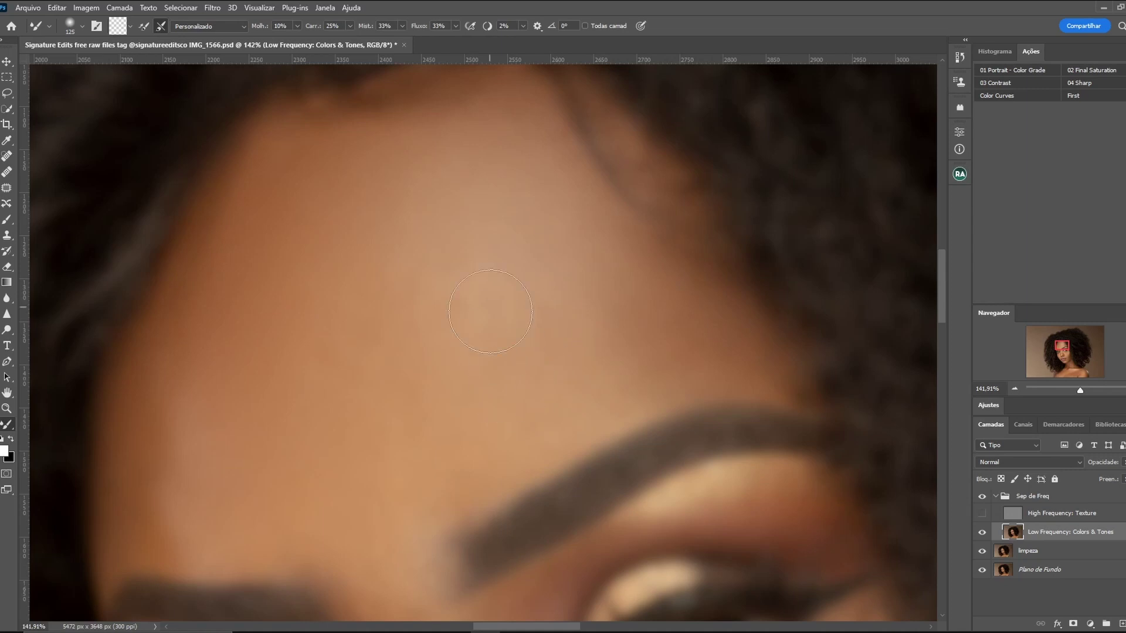
mouse_move(425, 339)
left_mouse_down()
mouse_move(448, 304)
mouse_move(336, 317)
mouse_move(441, 492)
mouse_move(417, 558)
mouse_move(379, 573)
mouse_move(193, 410)
mouse_move(168, 509)
left_mouse_up()
left_click_drag(123, 488, 146, 444)
left_click_drag(183, 293, 205, 244)
mouse_move(1059, 345)
left_mouse_down()
mouse_move(1070, 339)
mouse_move(1061, 346)
left_mouse_up()
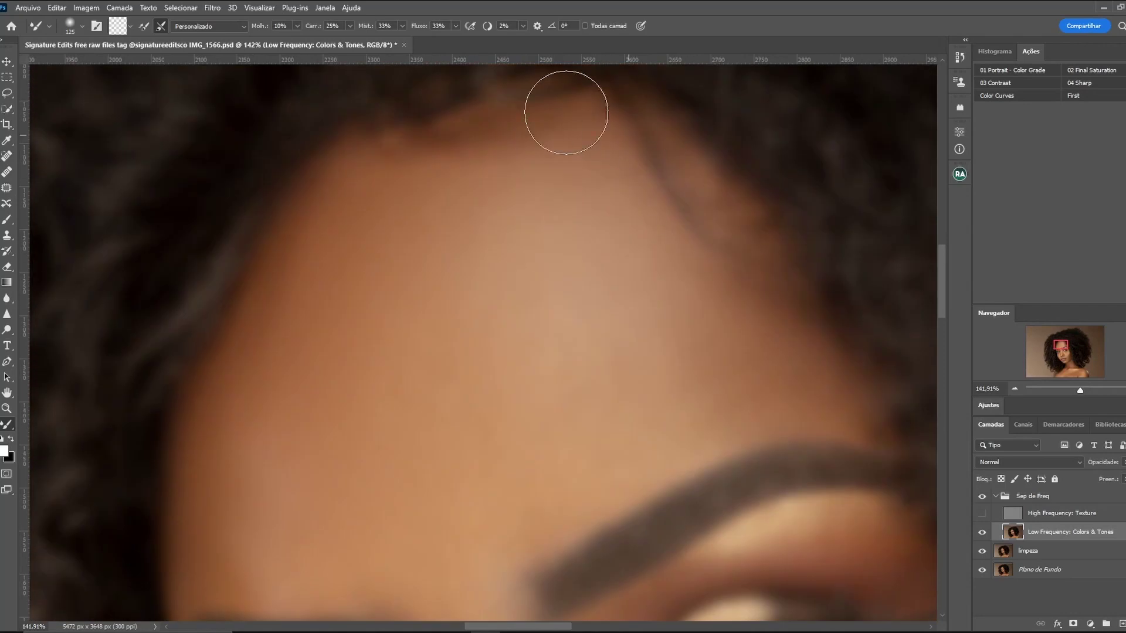
left_click(983, 515)
Toggle the Sep de Freq group off and on to compare against the original at 100%
left_click(983, 497)
left_click_drag(1059, 356, 1062, 362)
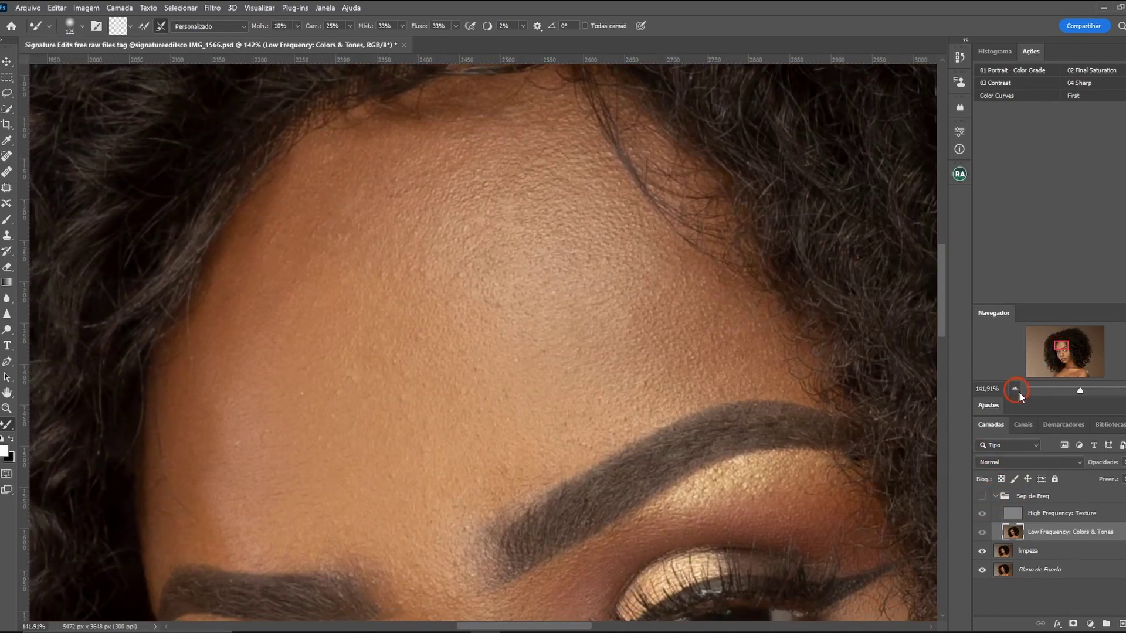
left_click(1016, 389)
left_click_drag(1068, 350, 1068, 350)
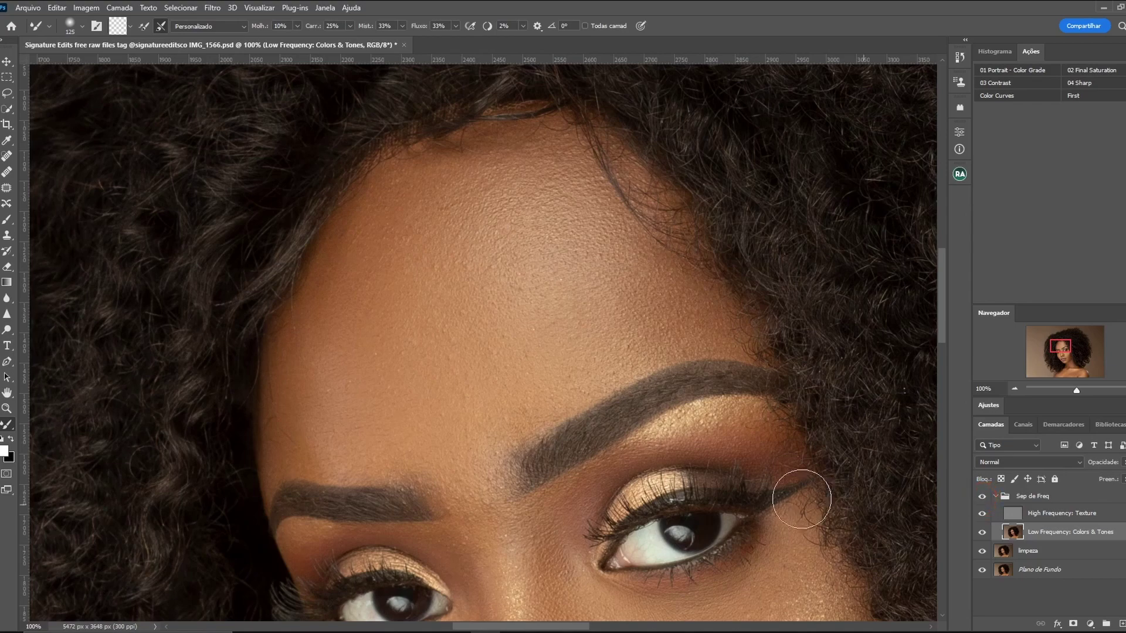
left_click(982, 497)
Zoom to 200% on the eyes and nose and hide the High Frequency: Texture layer
key("ctrl+plus")
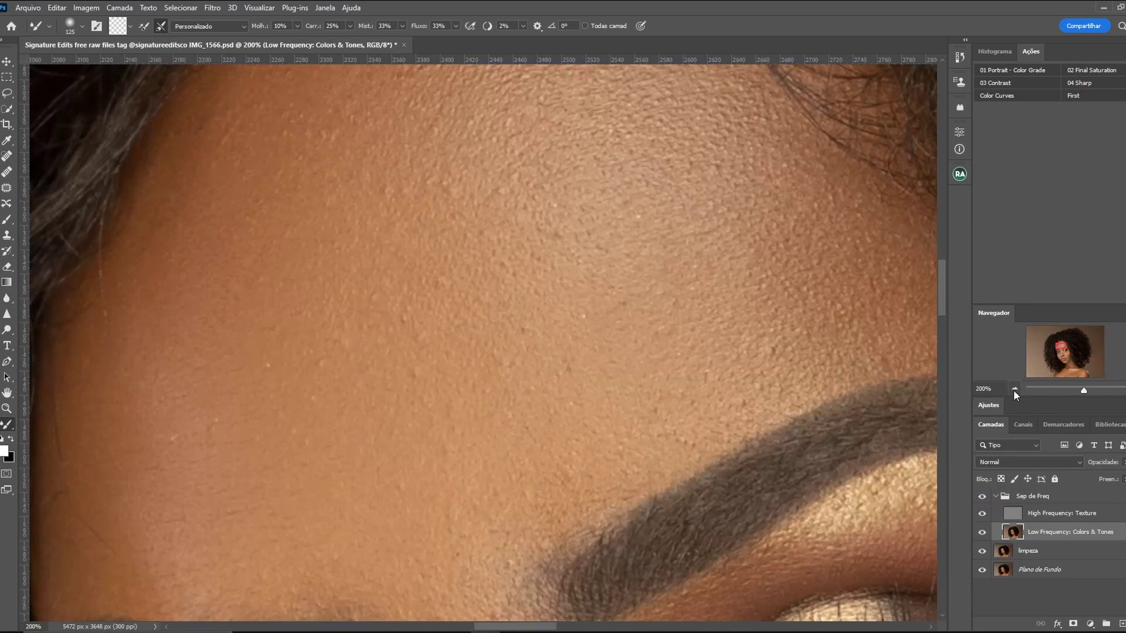
left_click(1014, 388)
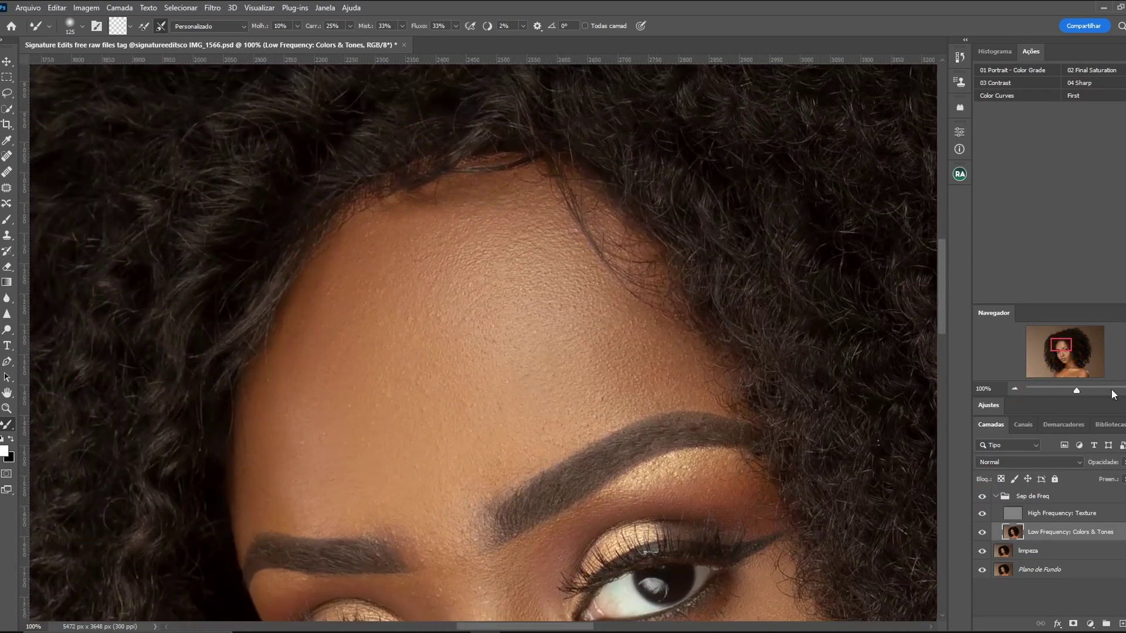
left_click(1122, 389)
left_click_drag(1060, 349, 1055, 351)
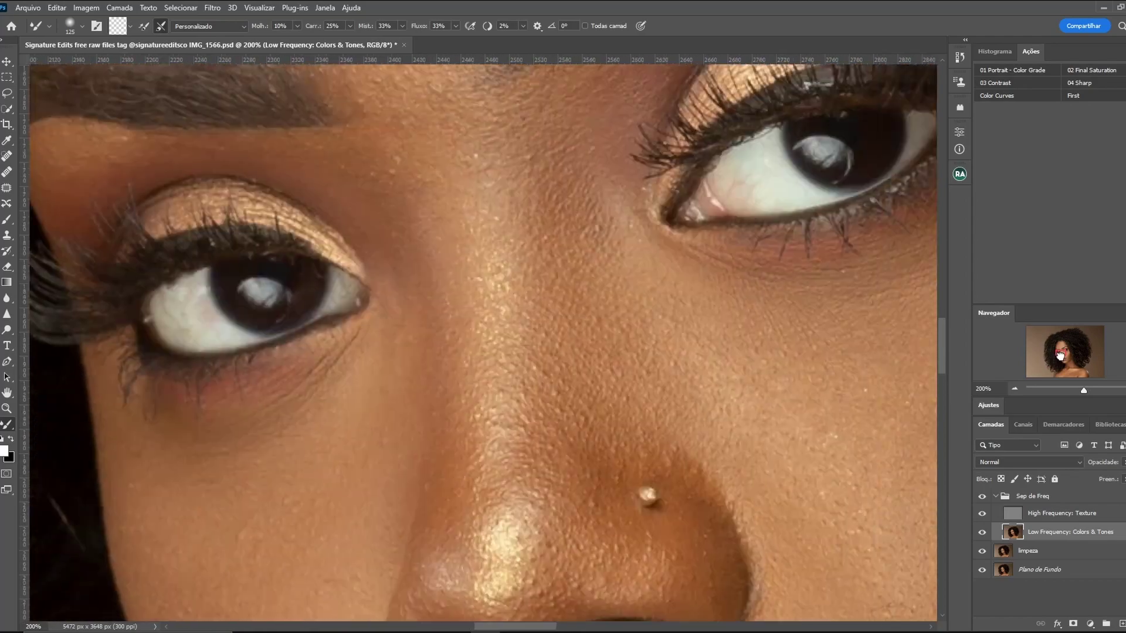
left_click_drag(1055, 351, 1061, 356)
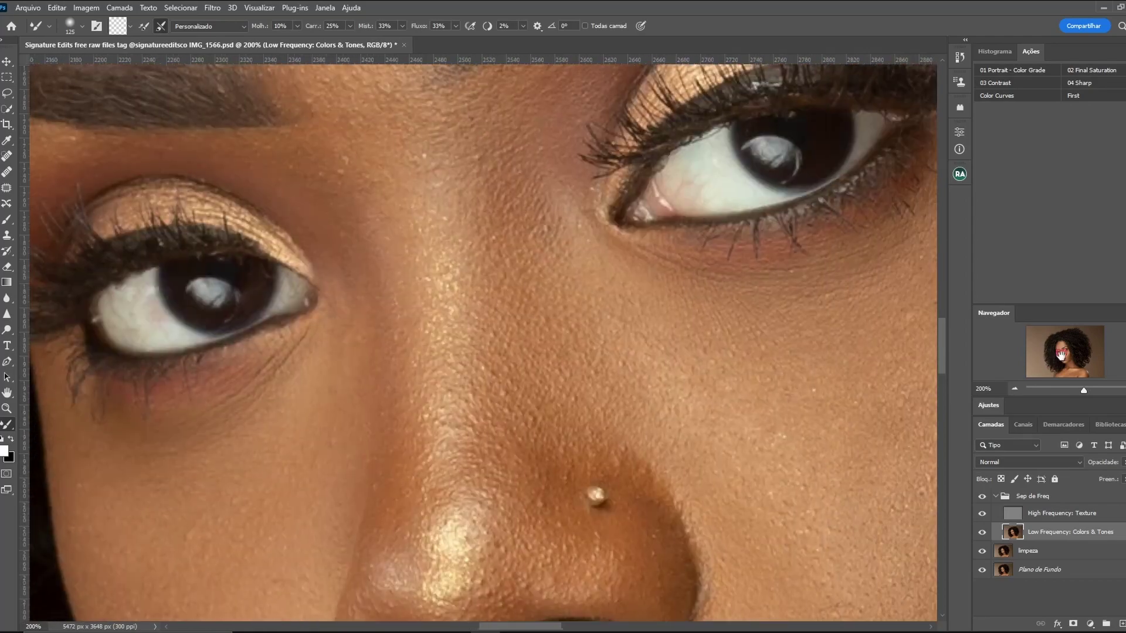
left_click(983, 514)
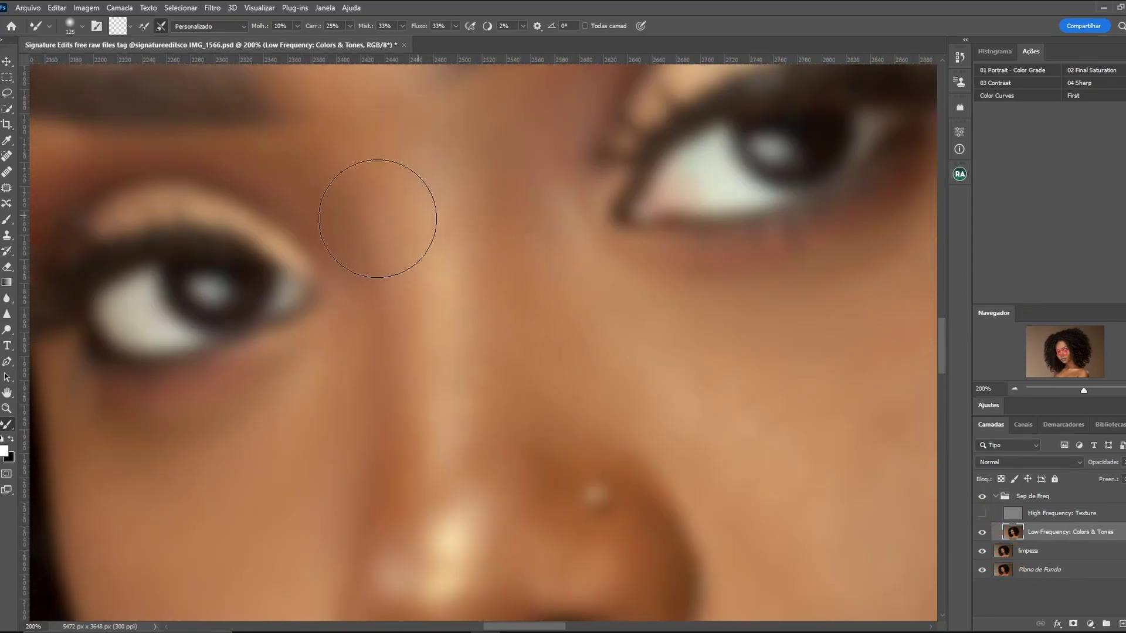
Blend tones beside the inner eye corner and along the nose bridge, then enlarge the brush to 300
mouse_move(326, 200)
left_mouse_down()
mouse_move(373, 224)
mouse_move(396, 303)
mouse_move(390, 372)
mouse_move(422, 495)
mouse_move(402, 472)
mouse_move(503, 465)
mouse_move(572, 553)
left_mouse_up()
mouse_move(465, 213)
left_mouse_down()
mouse_move(427, 201)
mouse_move(440, 334)
mouse_move(432, 389)
mouse_move(427, 364)
mouse_move(432, 415)
mouse_move(435, 231)
mouse_move(487, 180)
left_mouse_up()
left_click_drag(505, 244, 585, 260)
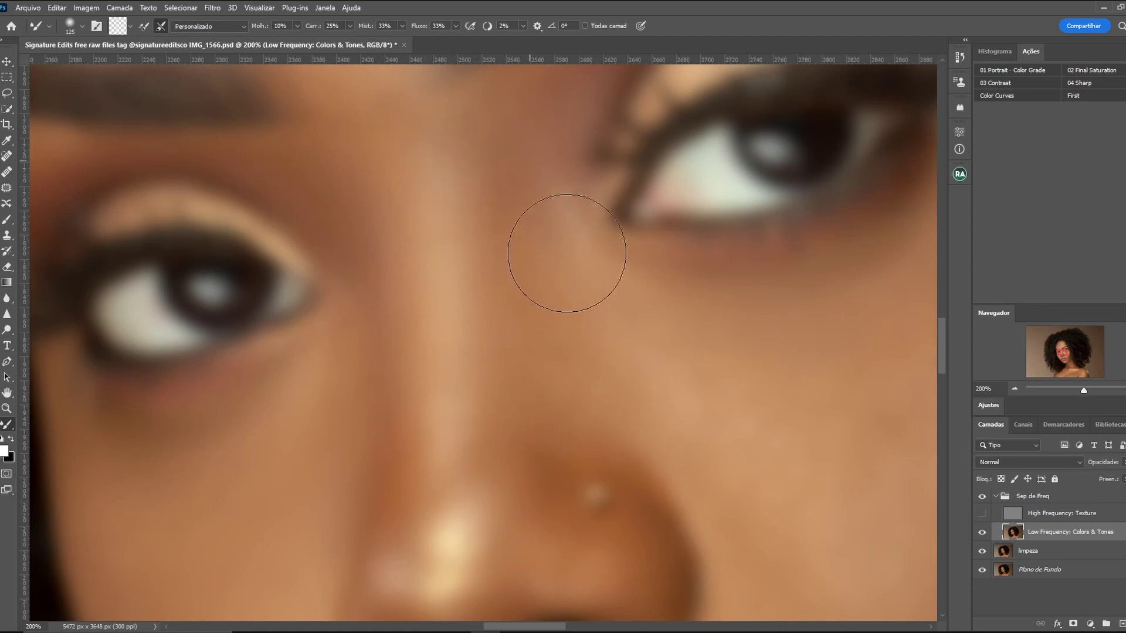
key("bracketright")
key("bracketright")
key("bracketright")
left_click_drag(714, 399, 636, 465)
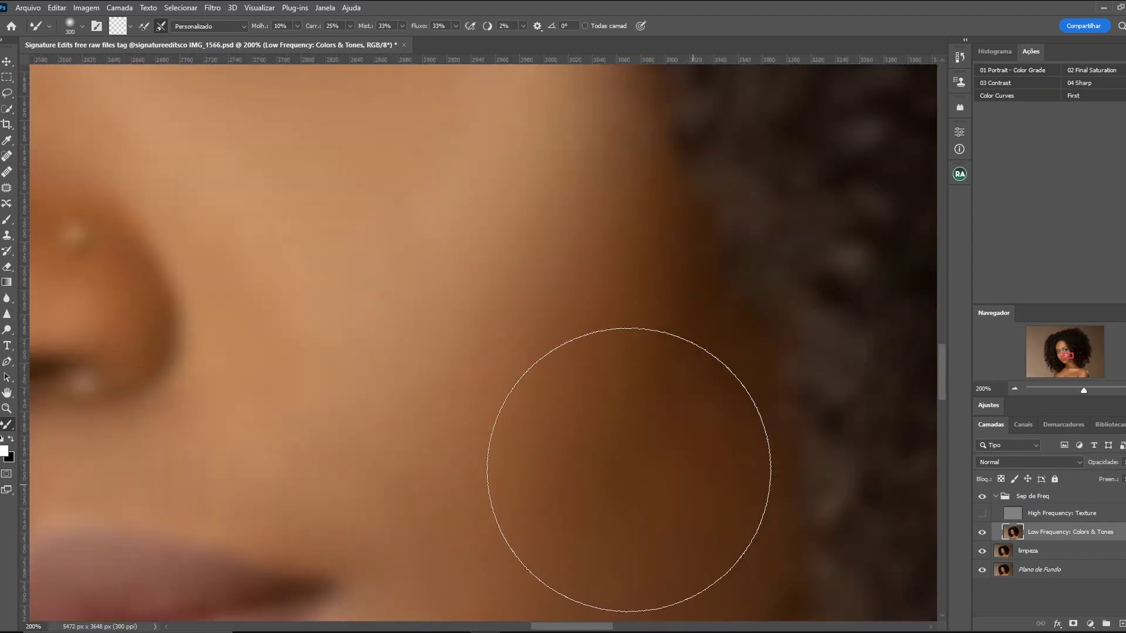
Resize the Mixer Brush from 90 up to 400 and even out the upper chest skin tone
key("bracketleft")
key("bracketleft")
key("bracketleft")
key("bracketleft")
key("bracketleft")
key("bracketleft")
key("bracketleft")
left_click_drag(1073, 359, 1072, 362)
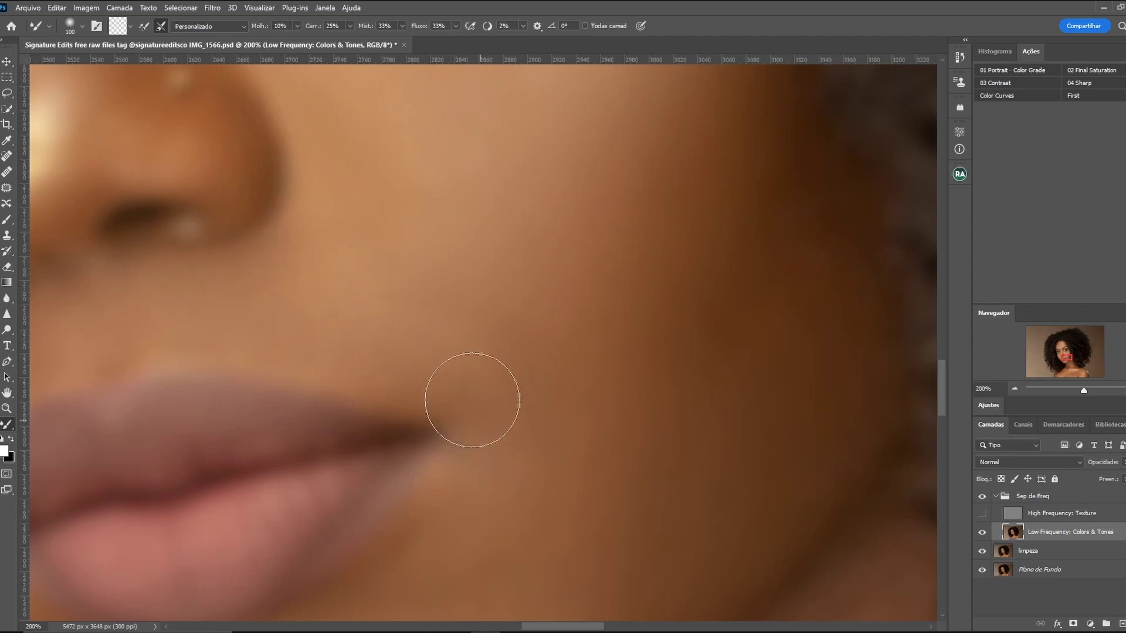
scroll(395, 367, "down", 5)
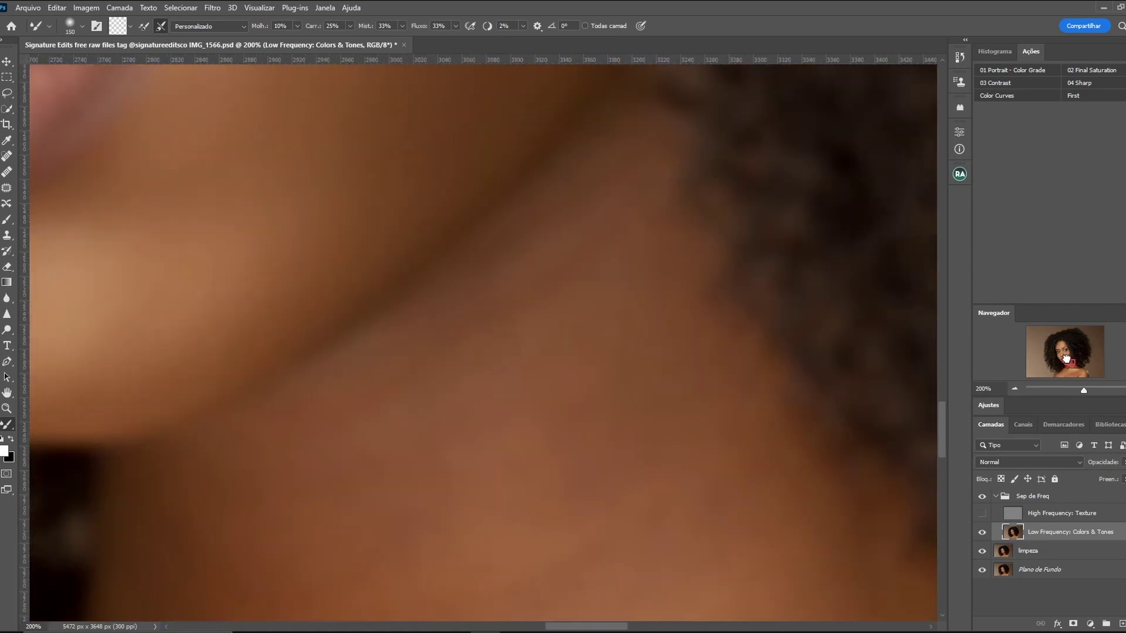
key("bracketright")
key("bracketright")
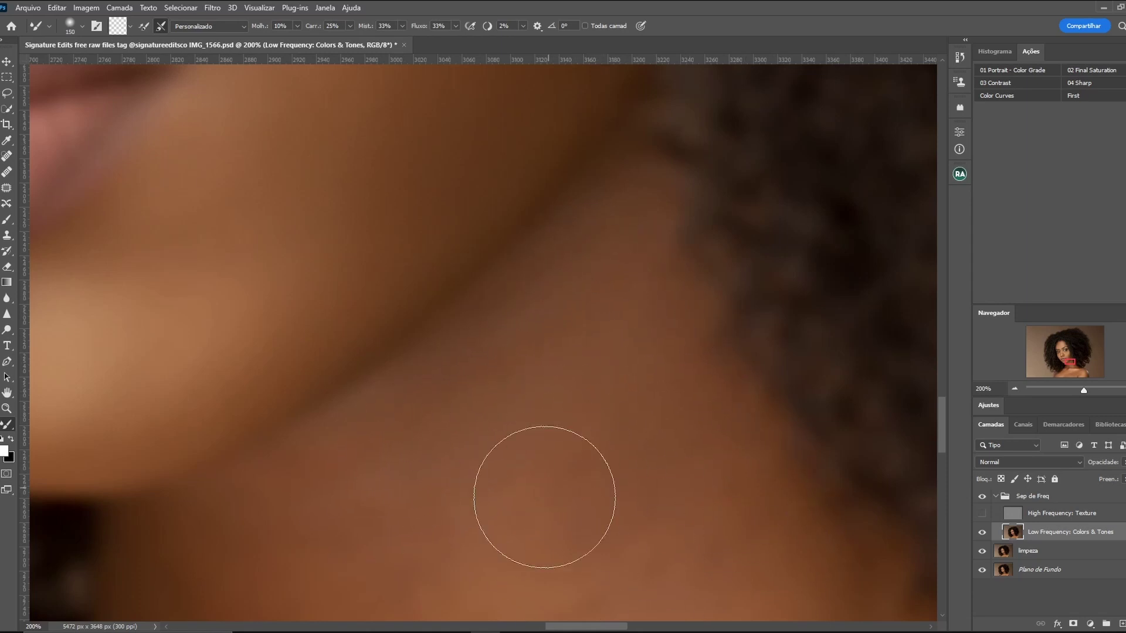
scroll(745, 532, "down", 5)
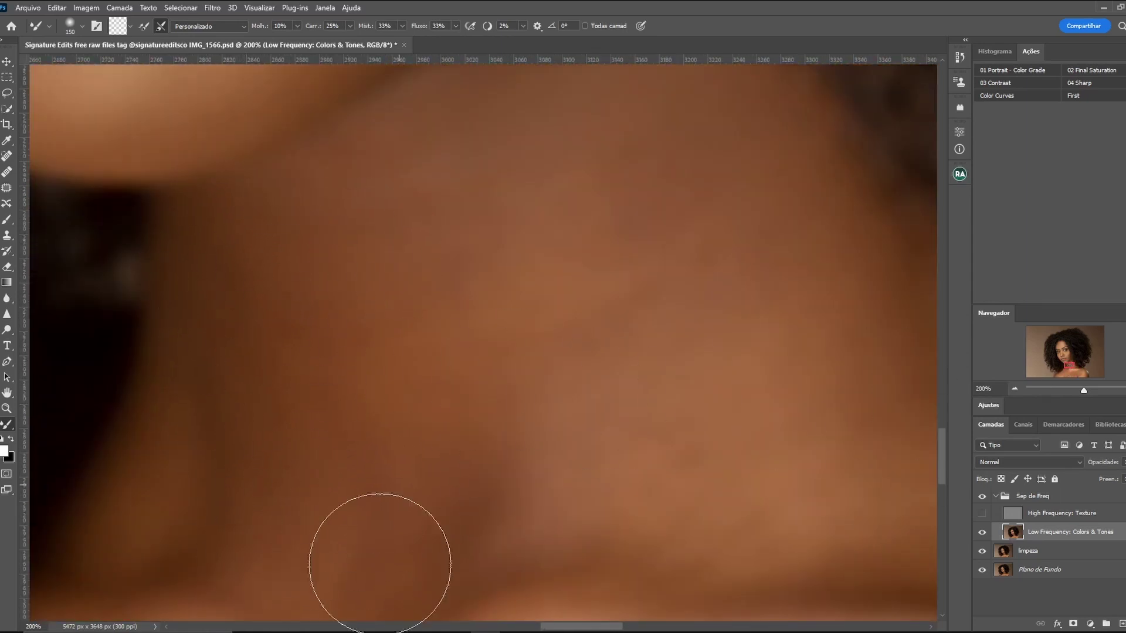
key("bracketright")
key("bracketright")
key("bracketright")
key("bracketright")
key("bracketright")
key("ctrl+minus")
key("ctrl+minus")
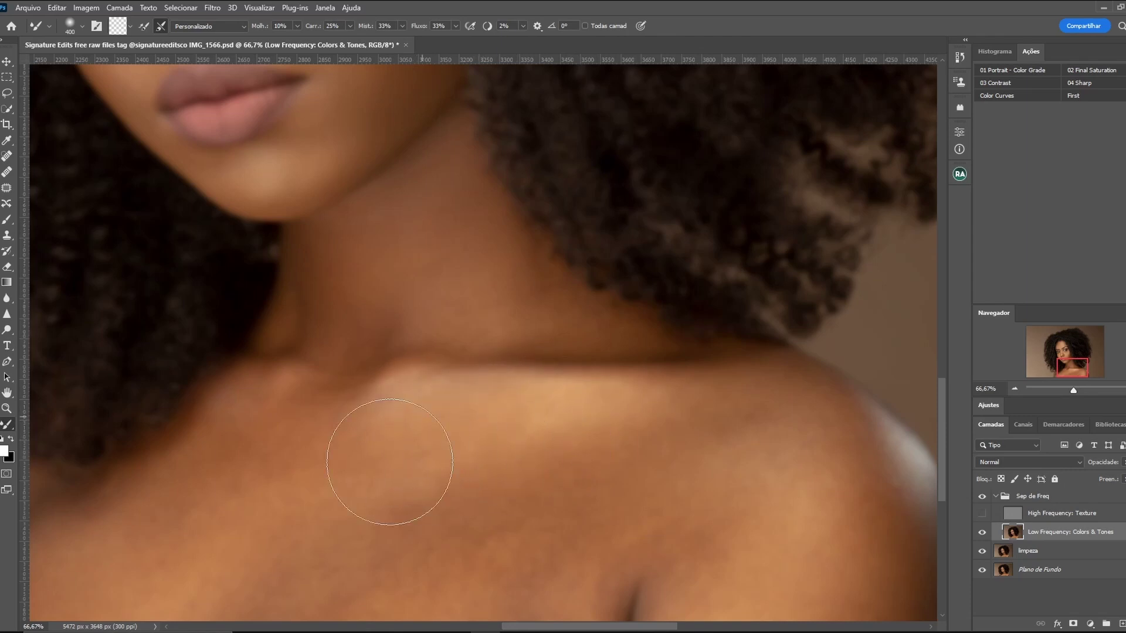
mouse_move(420, 488)
left_mouse_down()
mouse_move(389, 540)
mouse_move(528, 490)
mouse_move(389, 565)
mouse_move(529, 537)
mouse_move(596, 503)
mouse_move(624, 498)
mouse_move(603, 523)
mouse_move(647, 508)
mouse_move(684, 522)
mouse_move(704, 503)
mouse_move(674, 520)
mouse_move(739, 628)
left_mouse_up()
Set the brush to 175, zoom out to the whole face, and show the skin texture again
key("bracketright")
key("bracketleft")
key("bracketleft")
key("bracketleft")
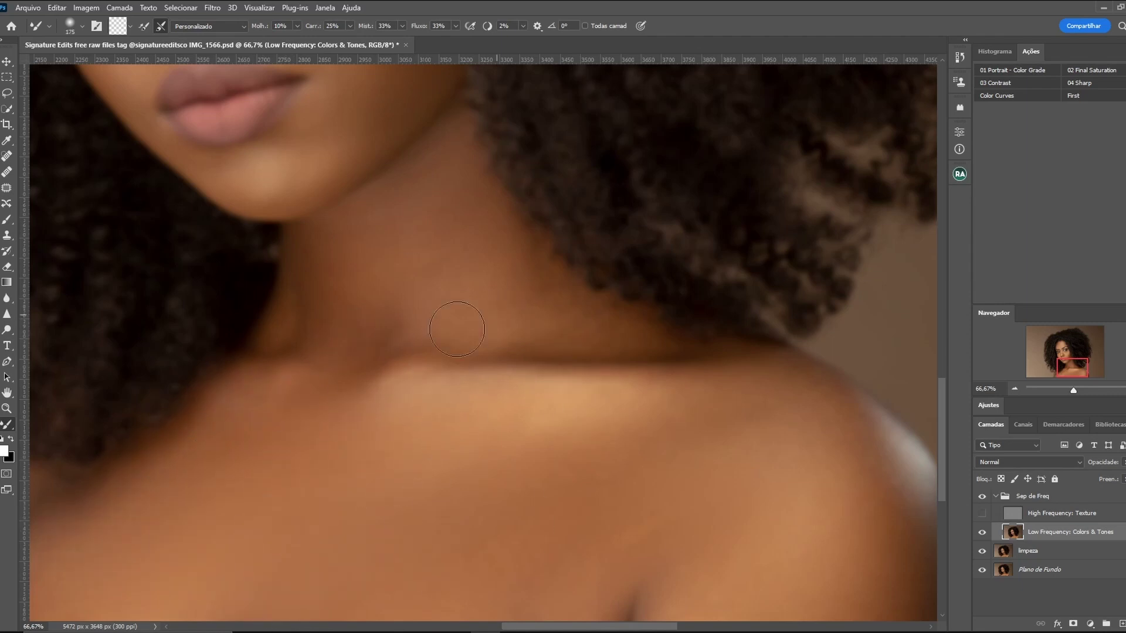
scroll(311, 578, "left", 5)
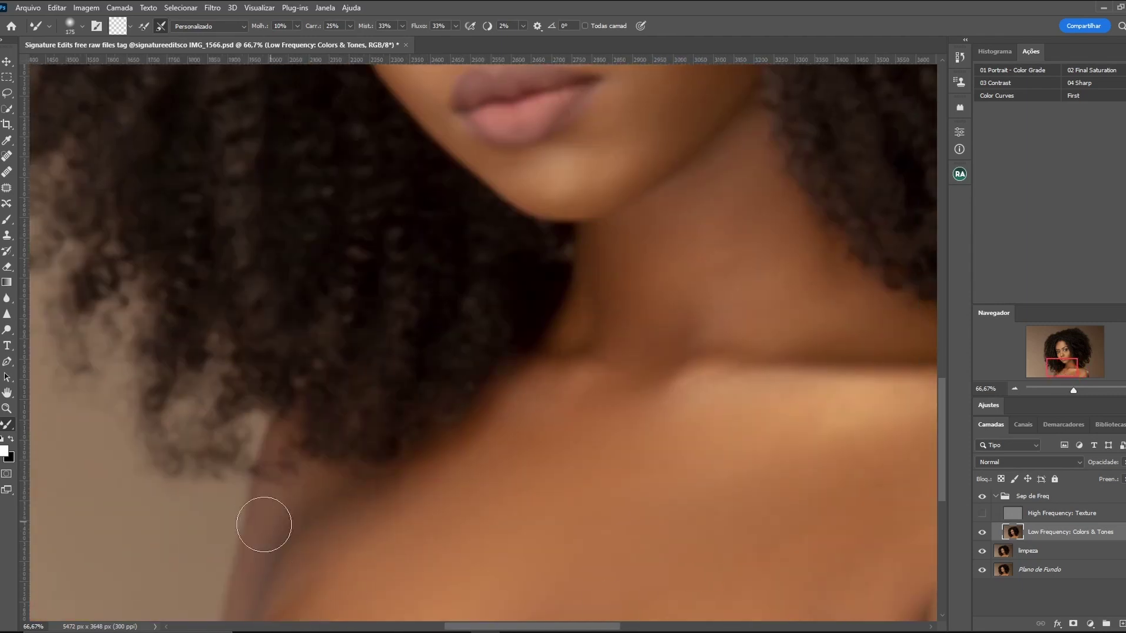
left_click_drag(1072, 367, 1090, 367)
scroll(437, 504, "left", 7)
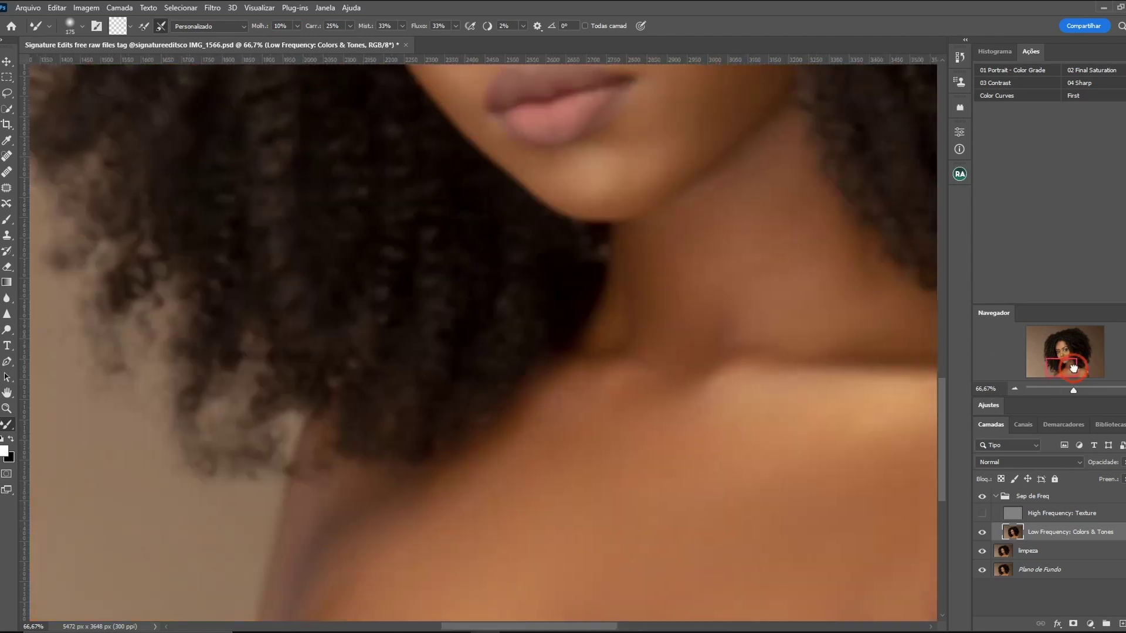
left_click(1015, 388)
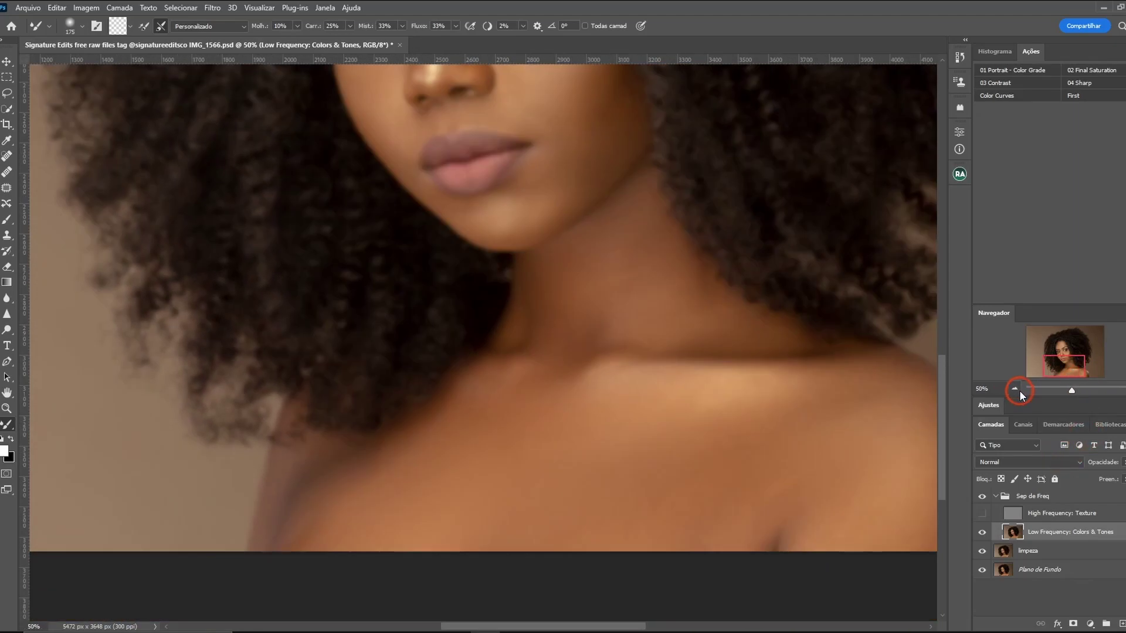
left_click(1015, 389)
left_click(983, 513)
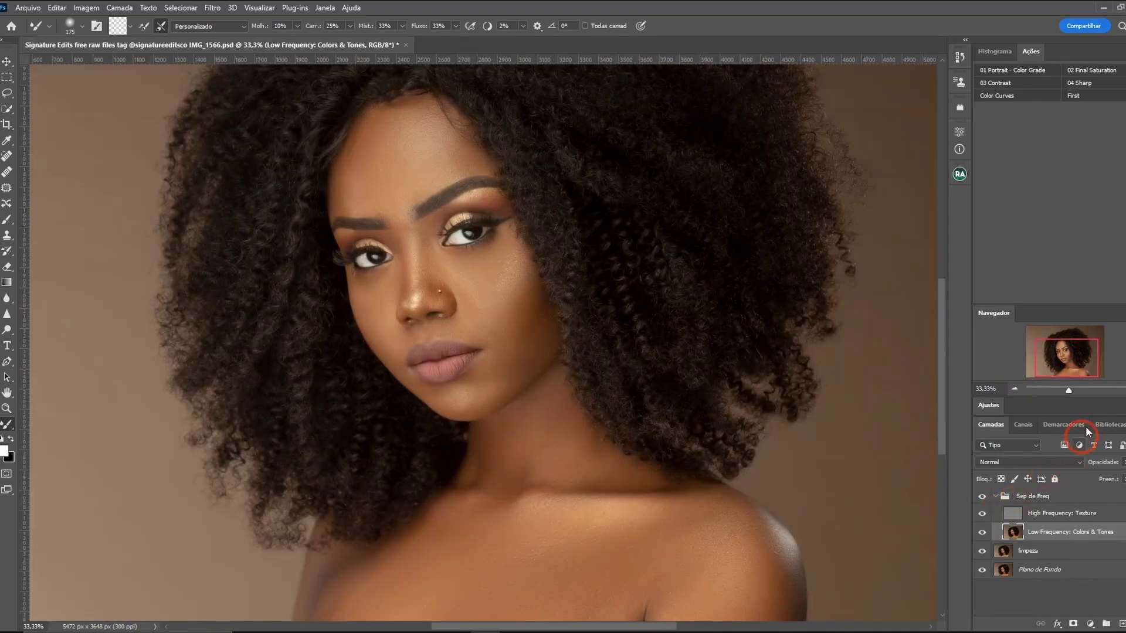
Zoom to 66.67% and pan across the lips, neck, shoulder and forehead
left_click_drag(1068, 390, 1063, 355)
key("ctrl+plus")
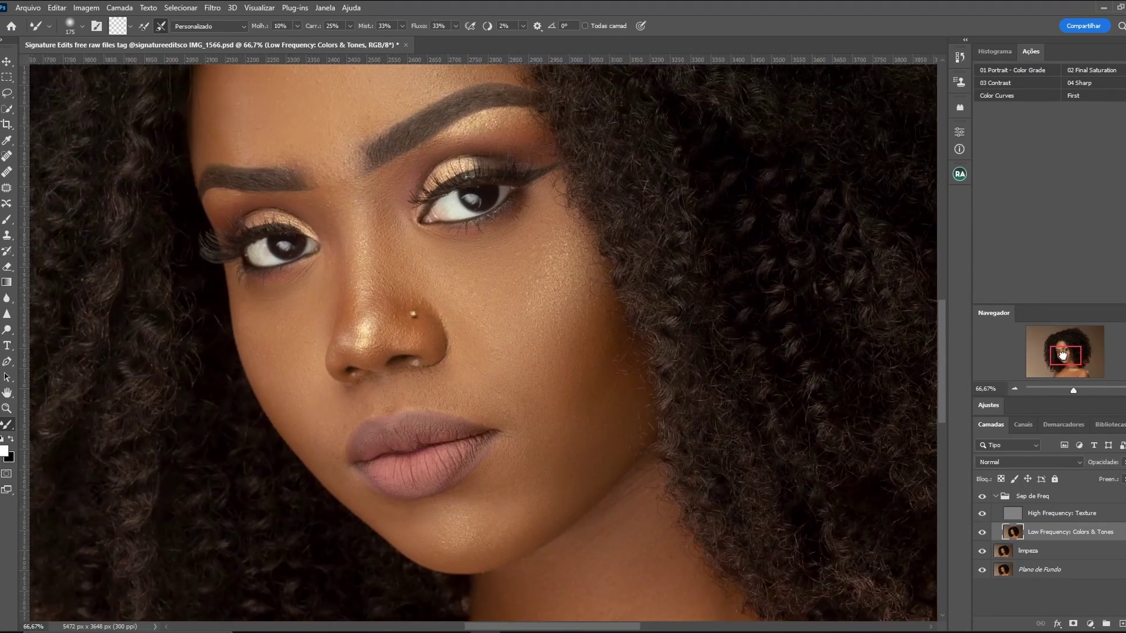
left_click_drag(1062, 355, 1059, 352)
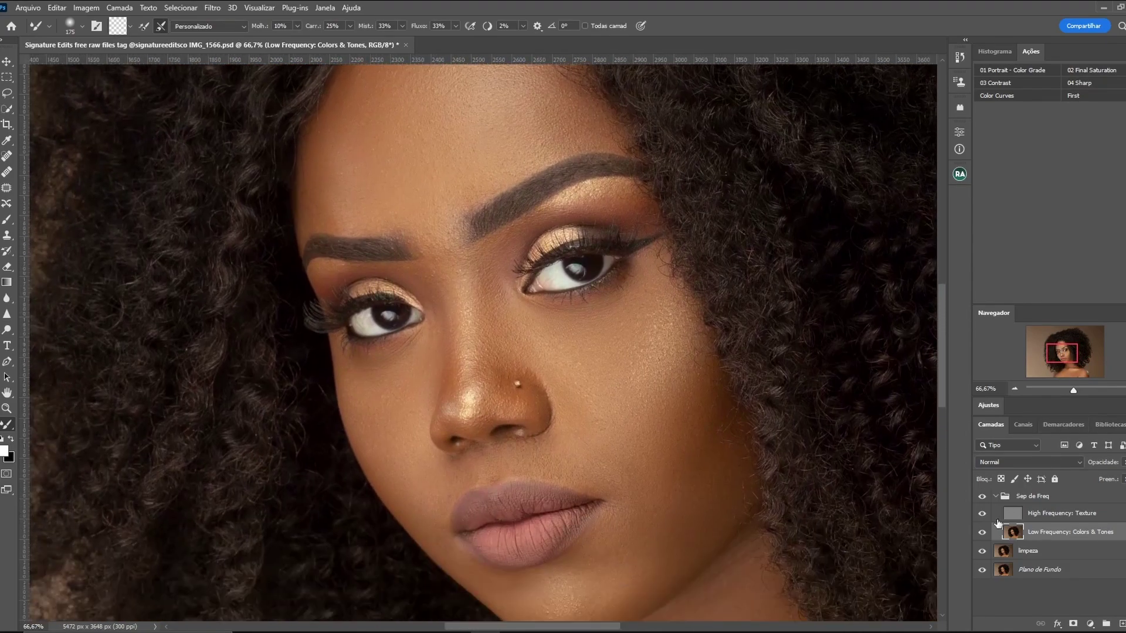
left_click_drag(1062, 353, 1065, 356)
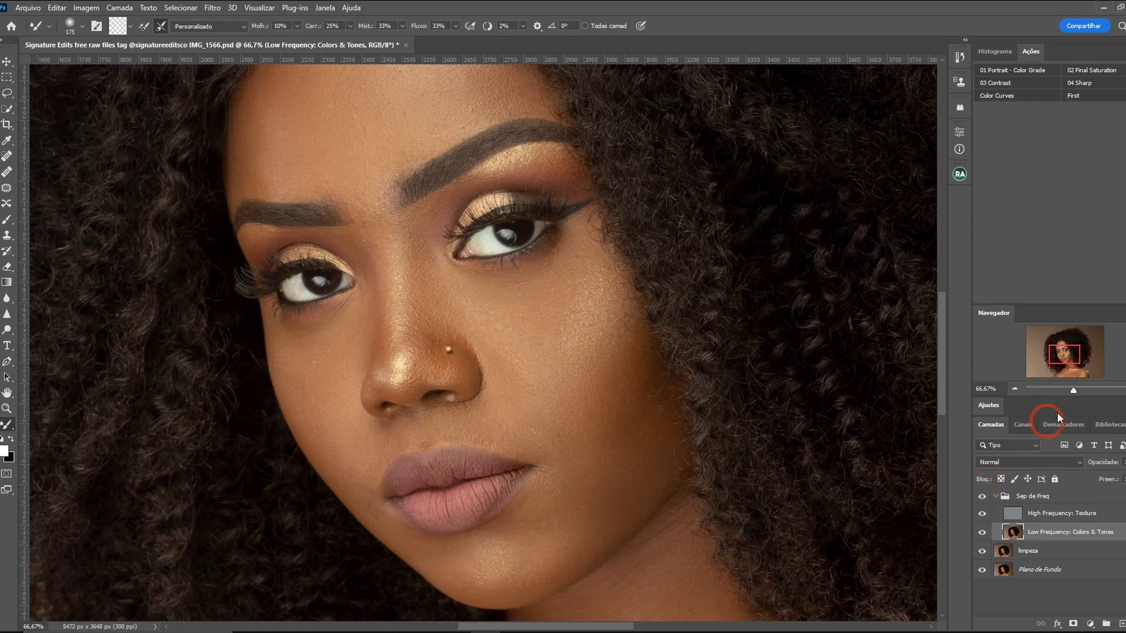
left_click_drag(1072, 354, 1079, 367)
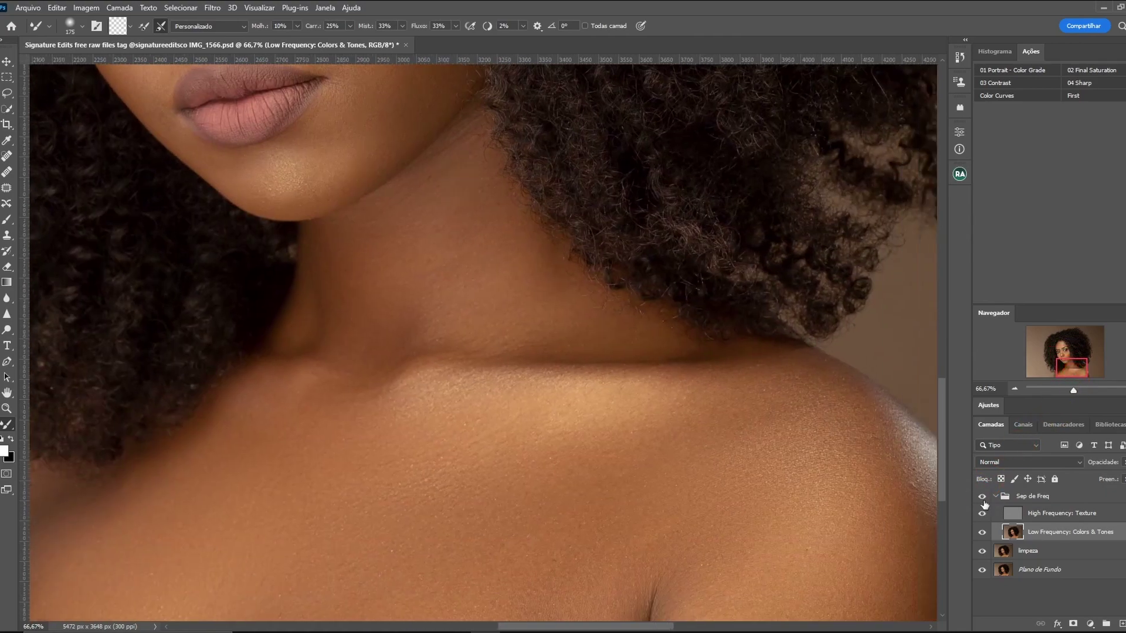
Toggle the Sep de Freq group to compare before and after, then select High Frequency: Texture
left_click(982, 497)
left_click(983, 497)
mouse_move(1069, 365)
left_mouse_down()
mouse_move(1054, 365)
mouse_move(1071, 389)
mouse_move(1060, 345)
mouse_move(1068, 360)
left_mouse_up()
left_click(983, 497)
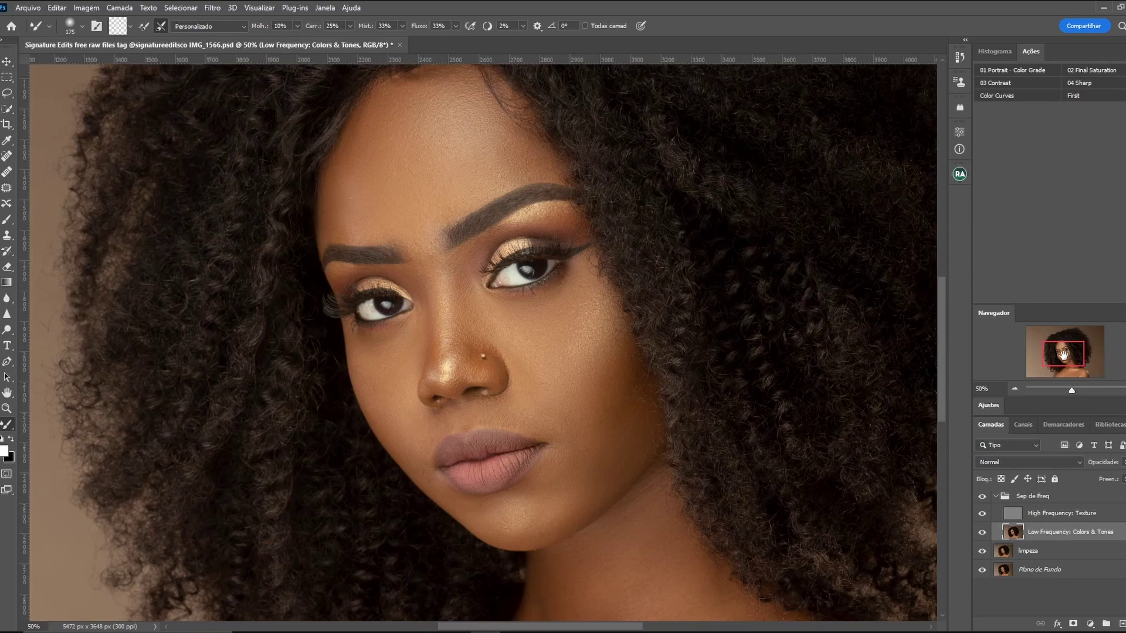
left_click_drag(1063, 355, 1065, 353)
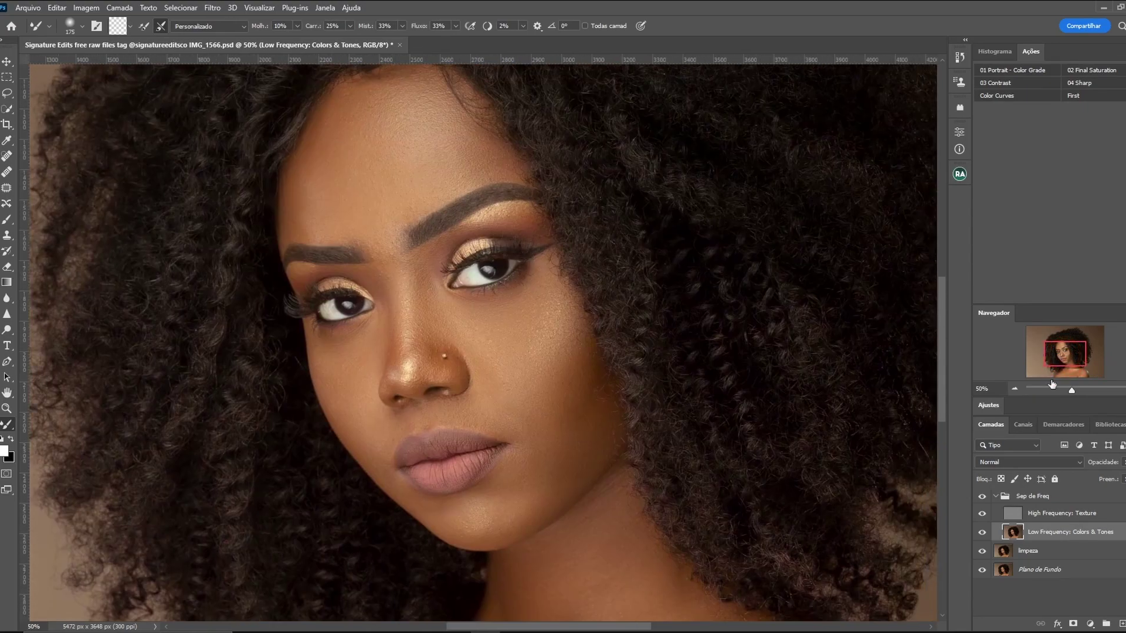
left_click_drag(1076, 363, 1068, 366)
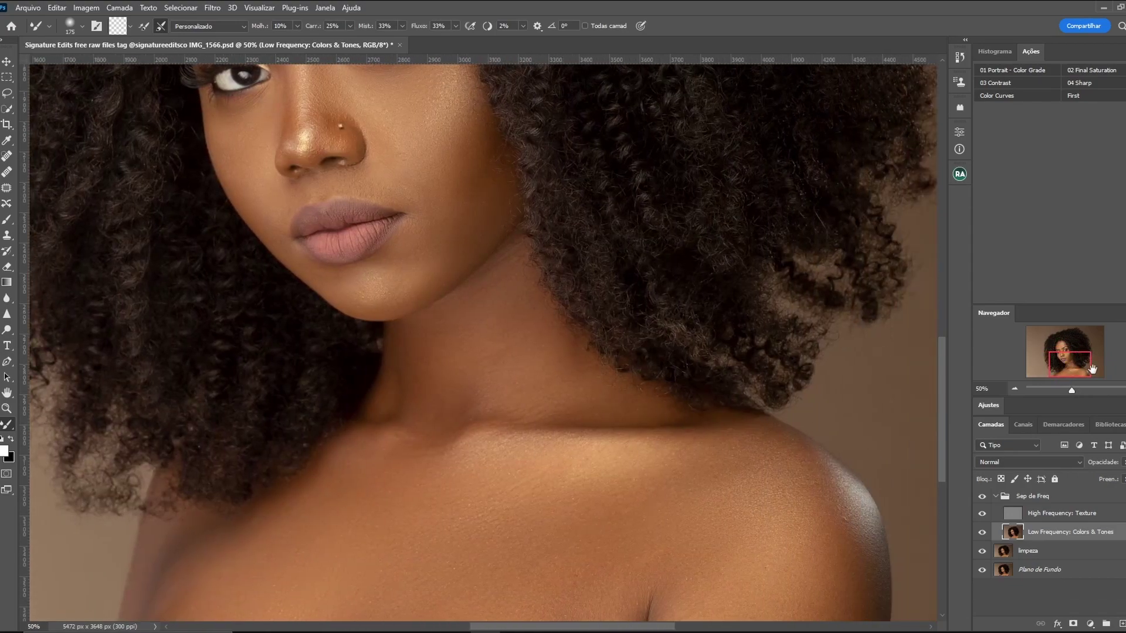
left_click(1079, 514)
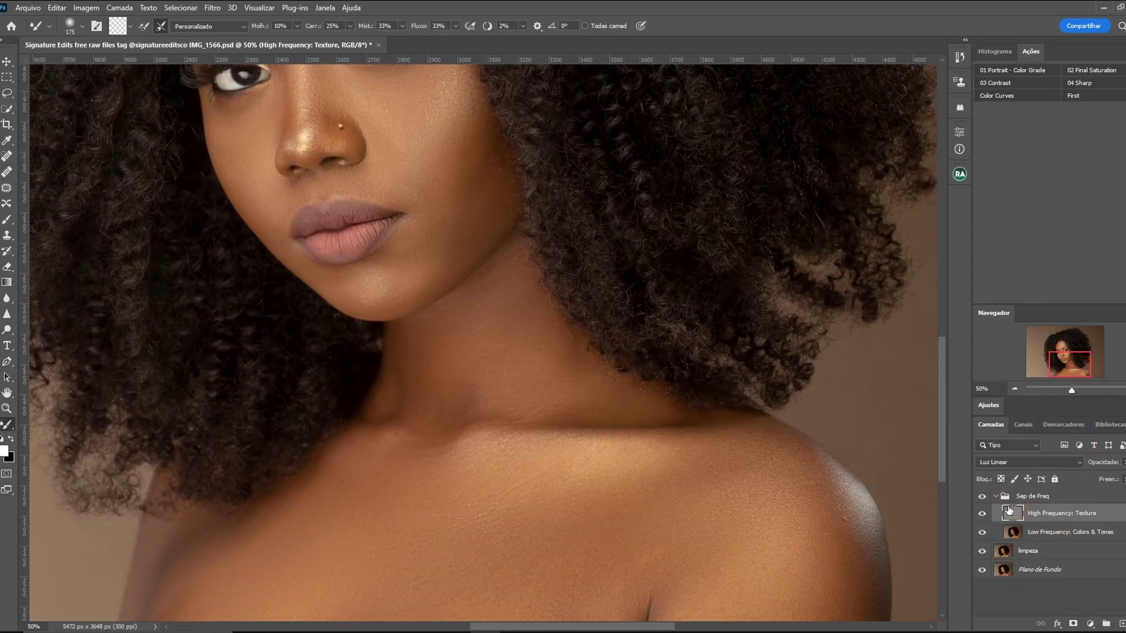
Zoom to 100% on the shoulder and clone away a shoulder blemish with the Clone Stamp
key("ctrl+plus")
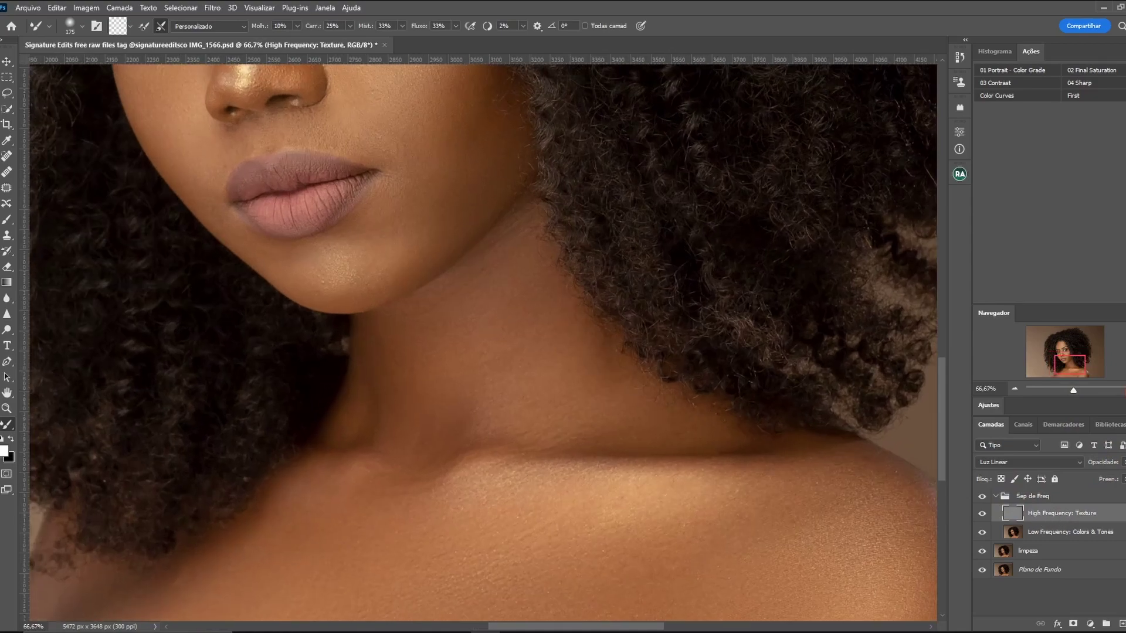
left_click_drag(1070, 367, 1082, 382)
key("ctrl+plus")
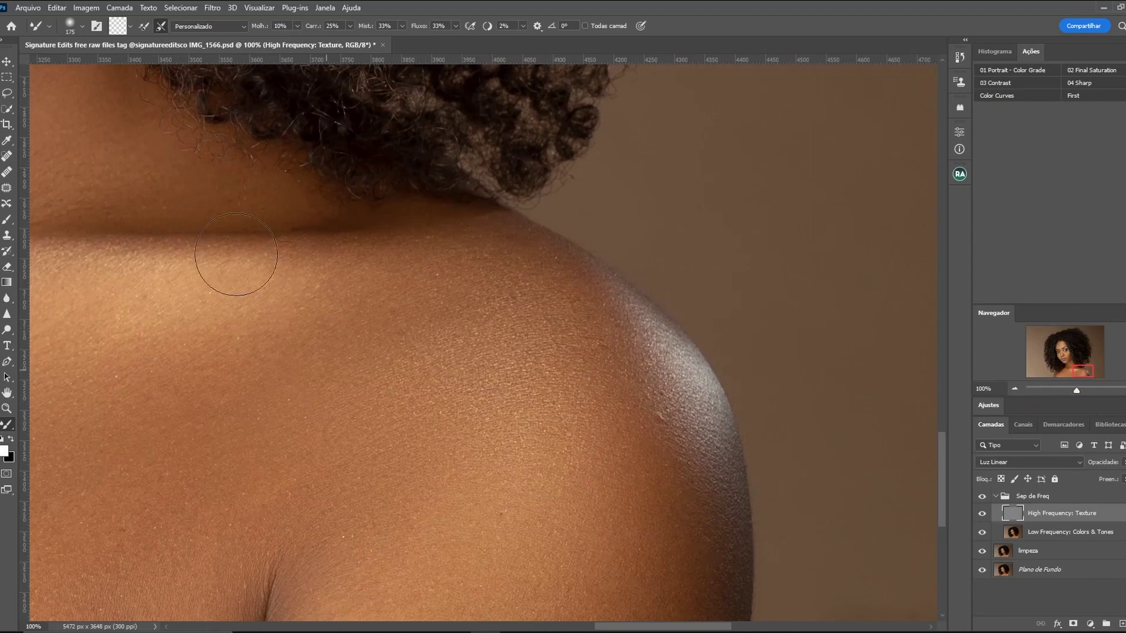
left_click(13, 236)
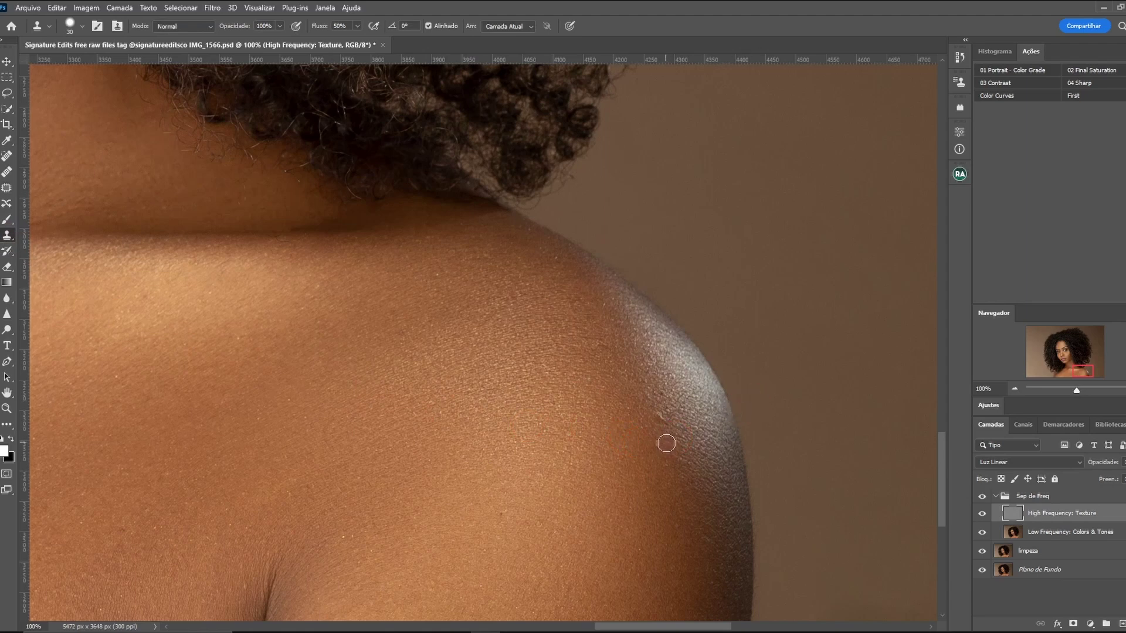
left_click(655, 397, "alt")
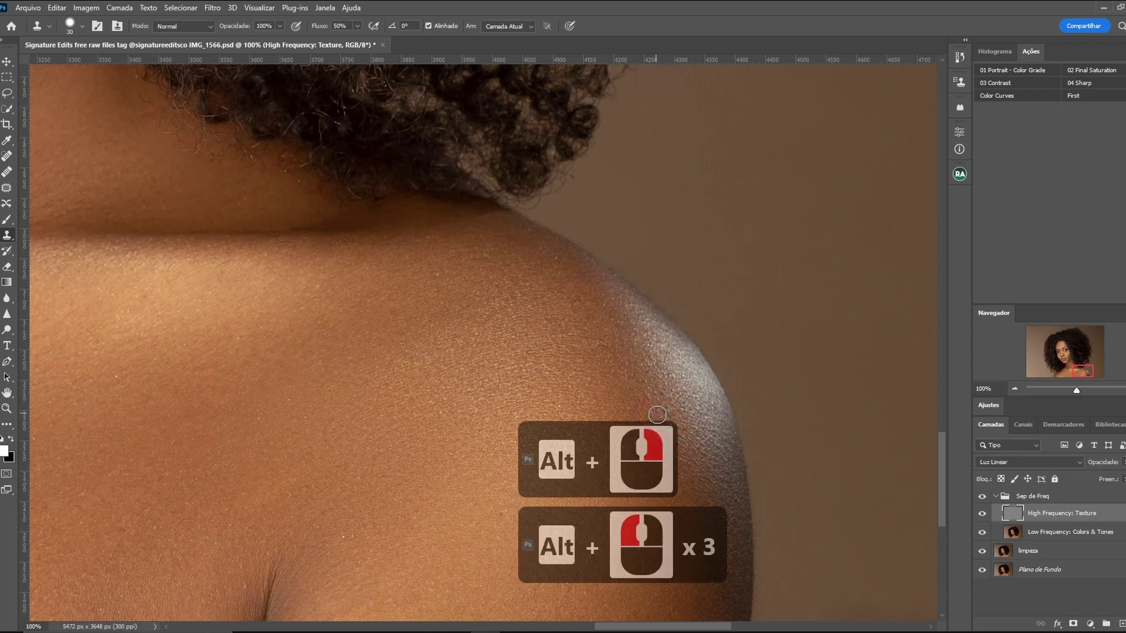
left_click(679, 431)
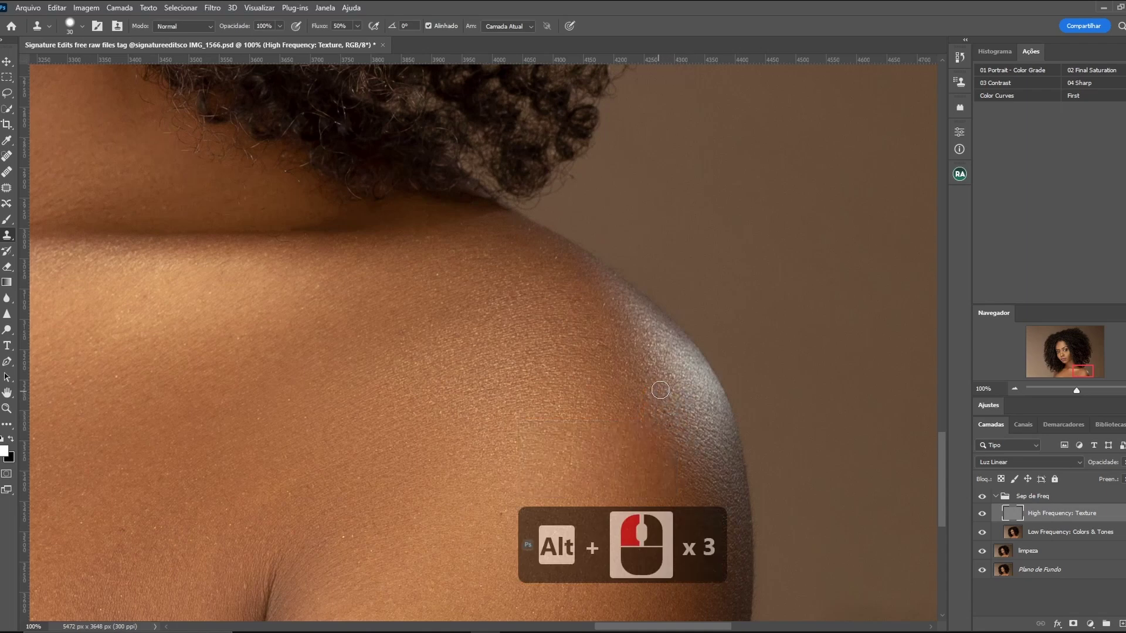
Zoom in on the cheek and clone over two cheek spots from clean texture
mouse_move(1078, 373)
left_mouse_down()
mouse_move(1055, 377)
mouse_move(1062, 362)
left_mouse_up()
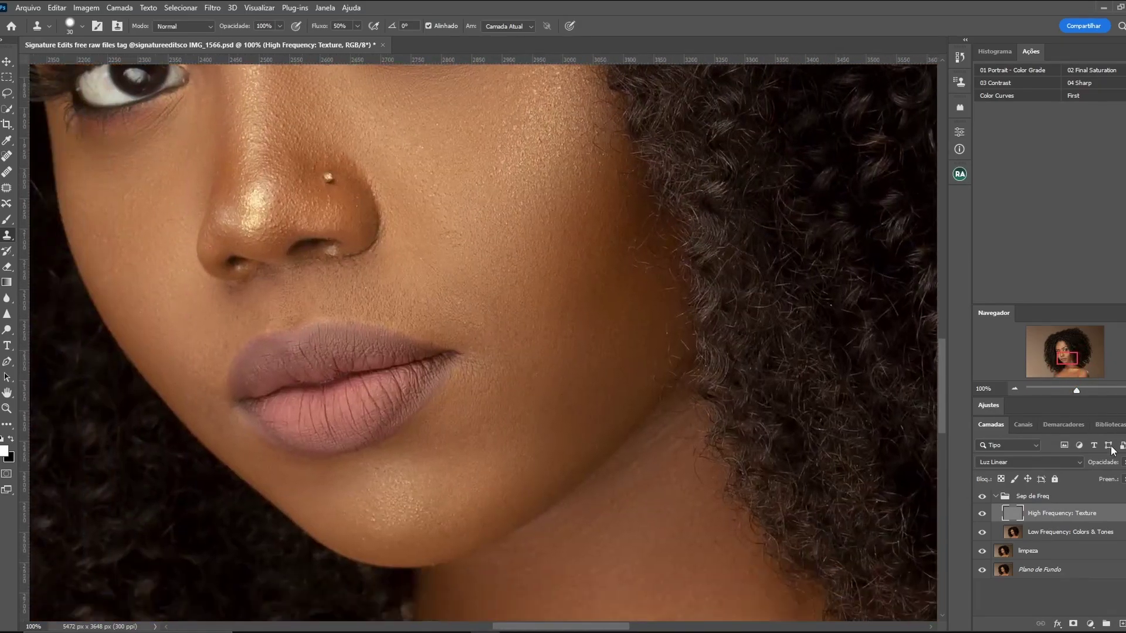
key("ctrl+plus")
key("ctrl+plus")
left_click(335, 329, "alt")
left_click(370, 540, "alt")
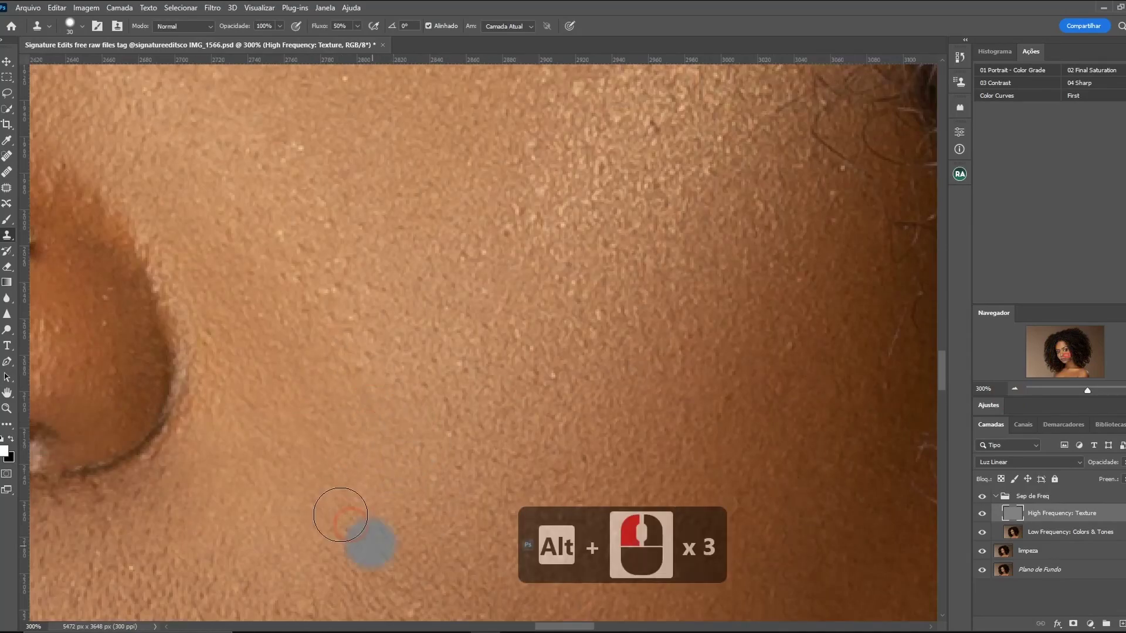
scroll(420, 351, "right", 5)
left_click(847, 333, "alt")
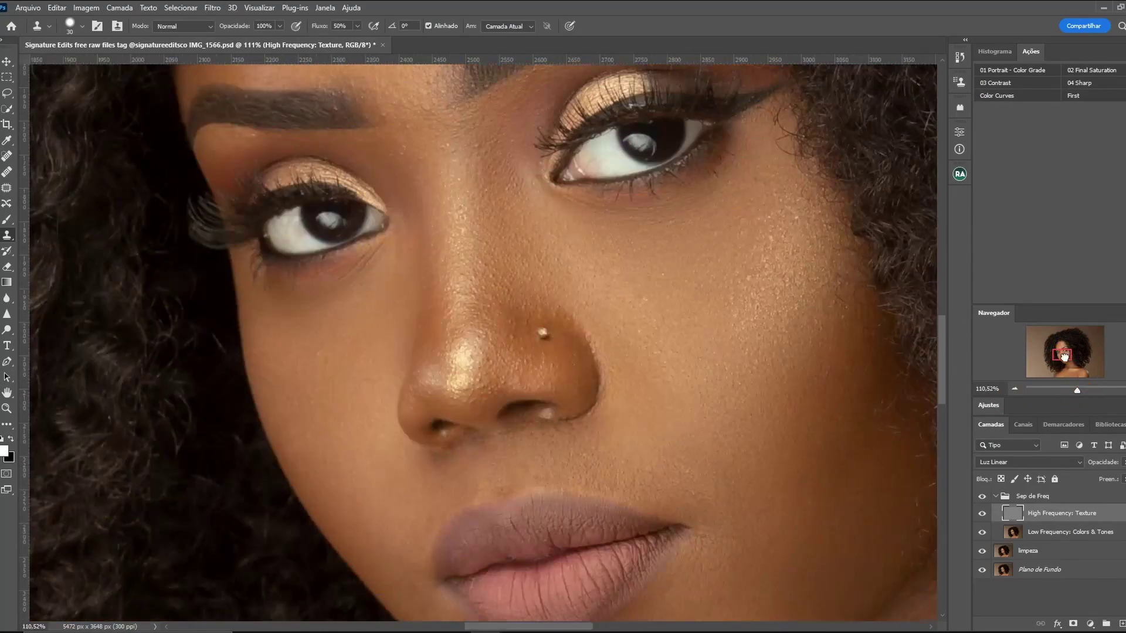
Clone away forehead bumps and hairline blemishes, undoing and redoing the hairline fix
left_click(346, 428, "alt")
left_click(402, 346, "alt")
left_click(440, 440, "alt")
left_click(375, 229, "alt")
left_click(229, 159, "alt")
scroll(357, 352, "left", 5)
key("ctrl+z")
key("ctrl+z")
left_click(375, 352, "alt")
left_click(359, 381, "alt")
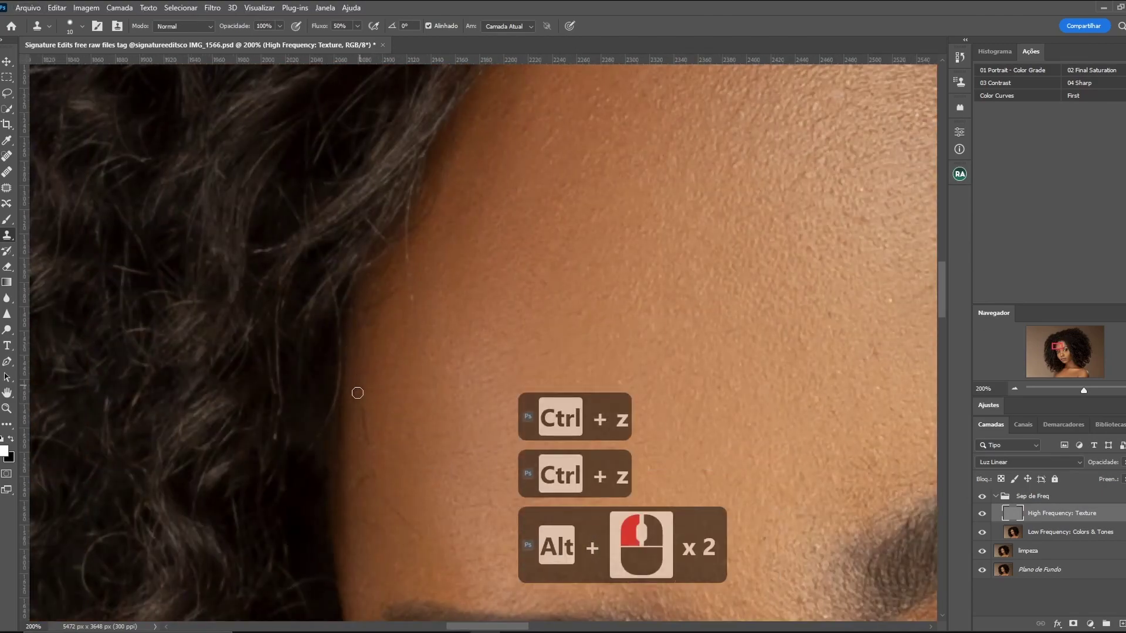
left_click(400, 509, "alt")
Clone away remaining forehead bumps, a spot above the eyebrow and one at the forehead edge
left_click(411, 305, "alt")
left_click(395, 291, "alt")
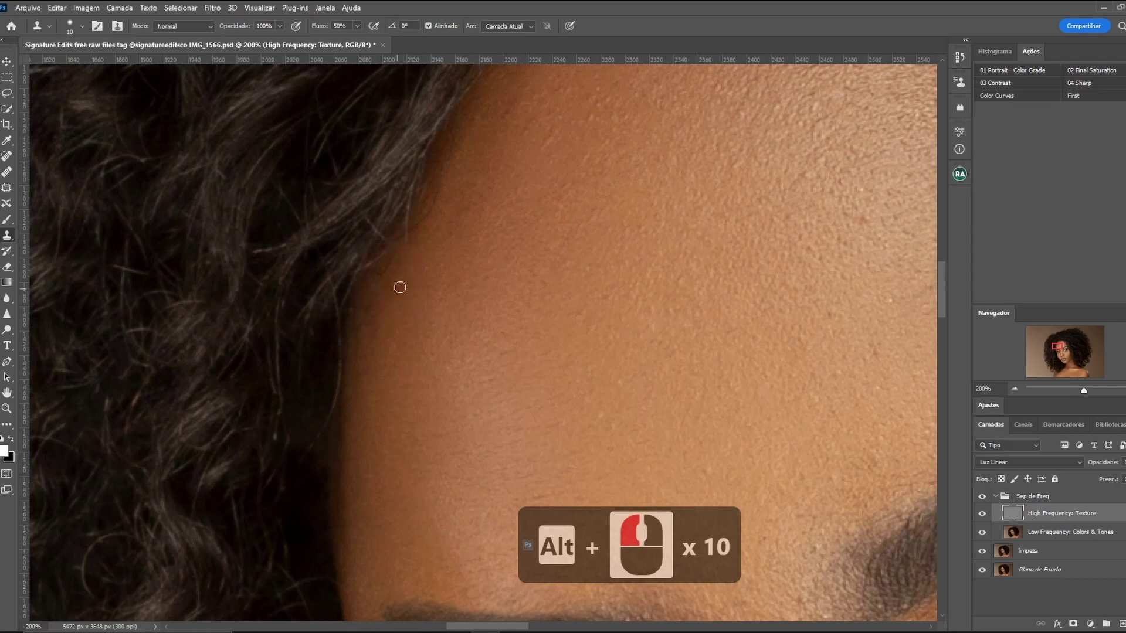
scroll(394, 291, "right", 5)
left_click(410, 328, "alt")
left_click(512, 340, "alt")
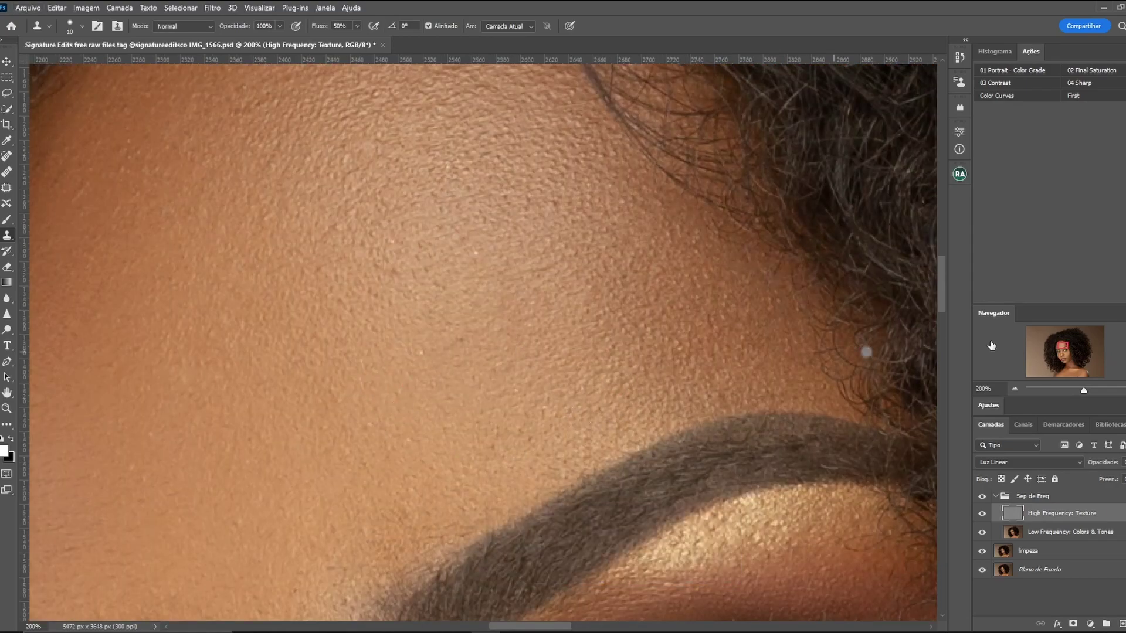
scroll(603, 427, "up", 5)
left_click(493, 271, "alt")
scroll(839, 360, "left", 3)
left_click(282, 358)
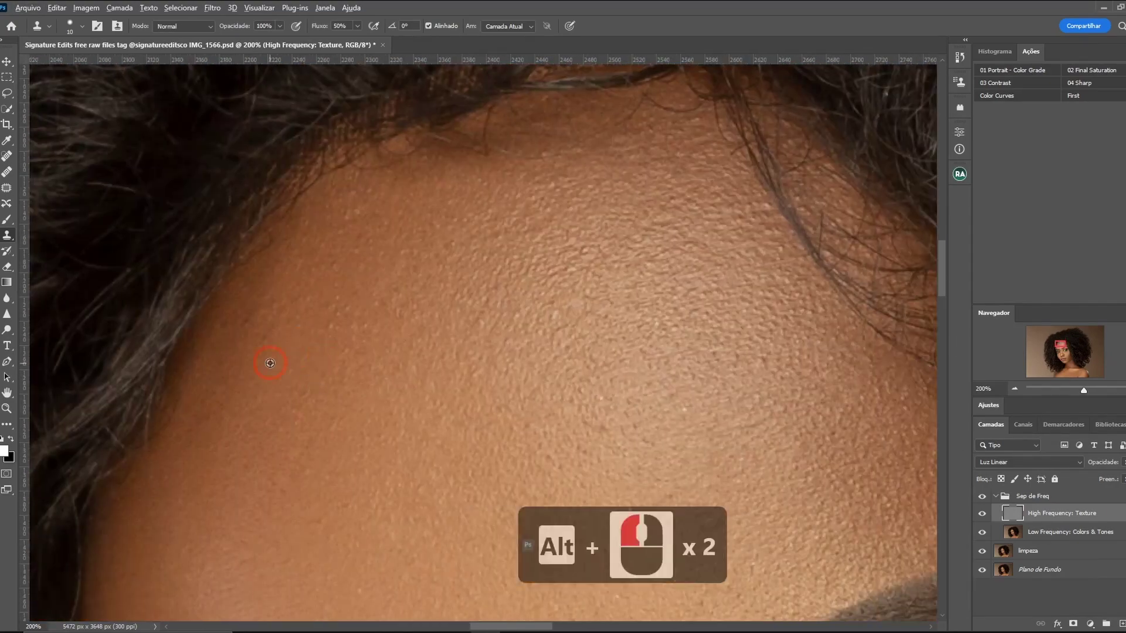
Compare with the layer hidden, then clone over spots on the brow bone and near the mouth corner
left_click(984, 515)
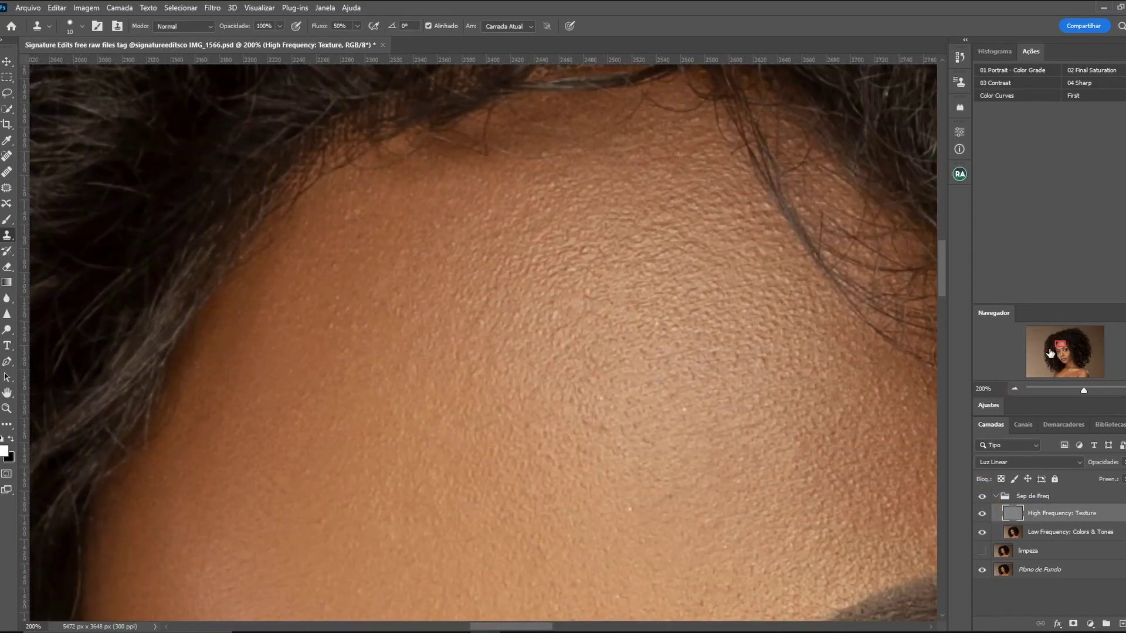
left_click_drag(1047, 371, 1050, 377)
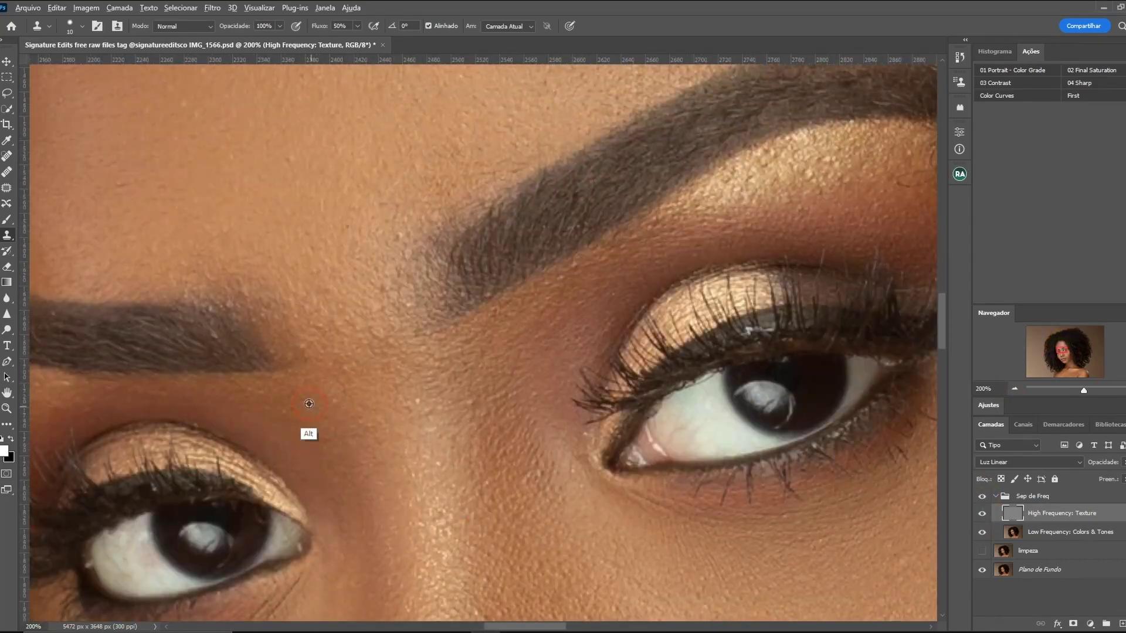
left_click(317, 420, "alt")
scroll(528, 305, "right", 5)
left_click(556, 213, "alt")
left_click(551, 250, "alt")
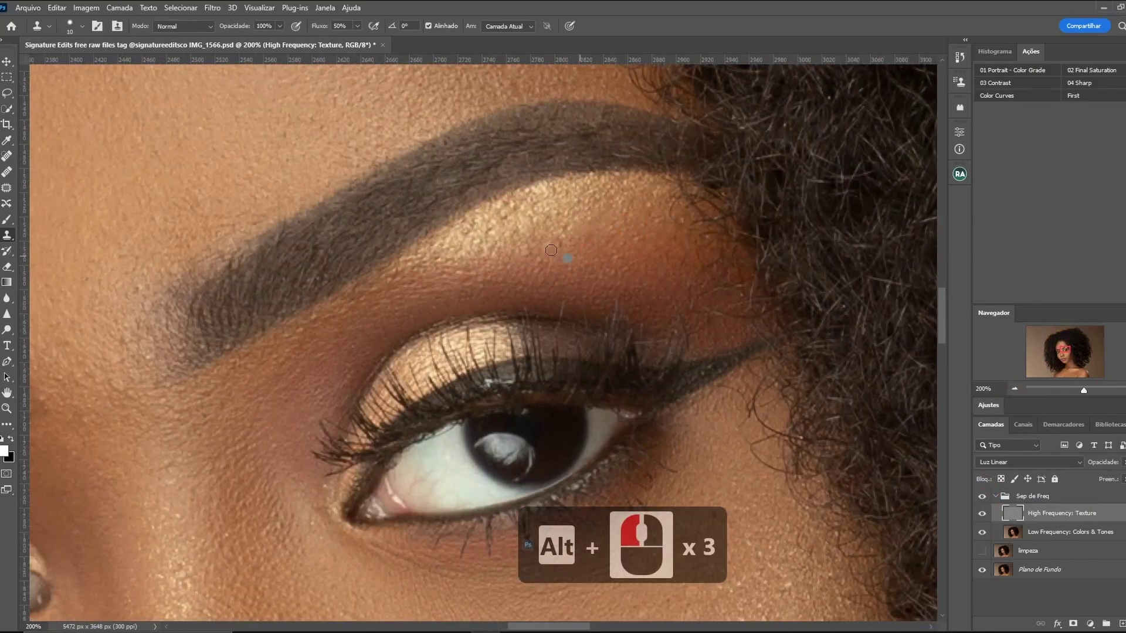
scroll(551, 251, "down", 5)
left_click(509, 305, "alt")
scroll(509, 305, "down", 5)
left_click(279, 439, "alt")
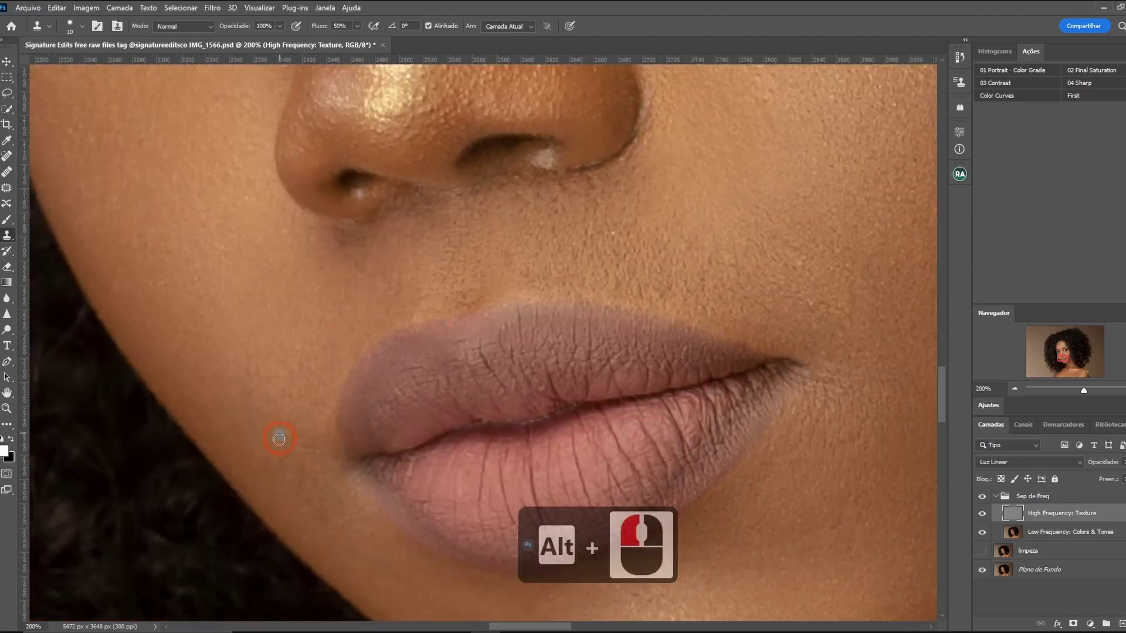
left_click_drag(279, 439, 191, 335)
Set the Mixer Brush to 80, pick the Patch tool, collapse Sep de Freq and return to Low Frequency
key("alt+bracketleft")
key("b")
key("bracketleft")
key("bracketleft")
key("bracketleft")
key("alt+bracketright")
key("j")
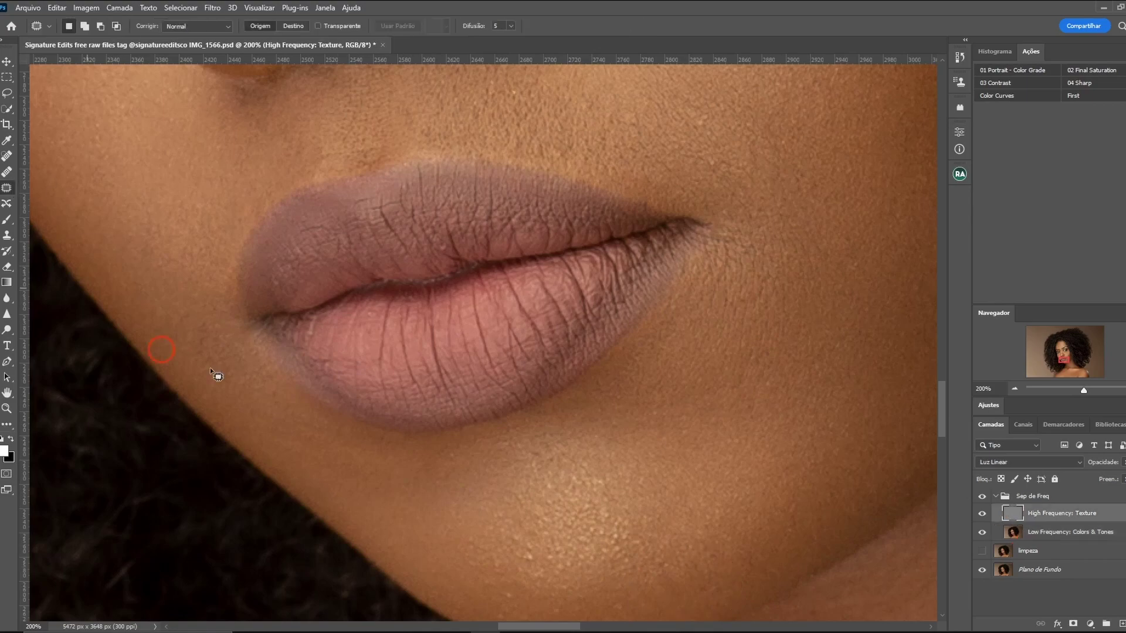
scroll(192, 331, "up", 2)
scroll(803, 524, "down", 3)
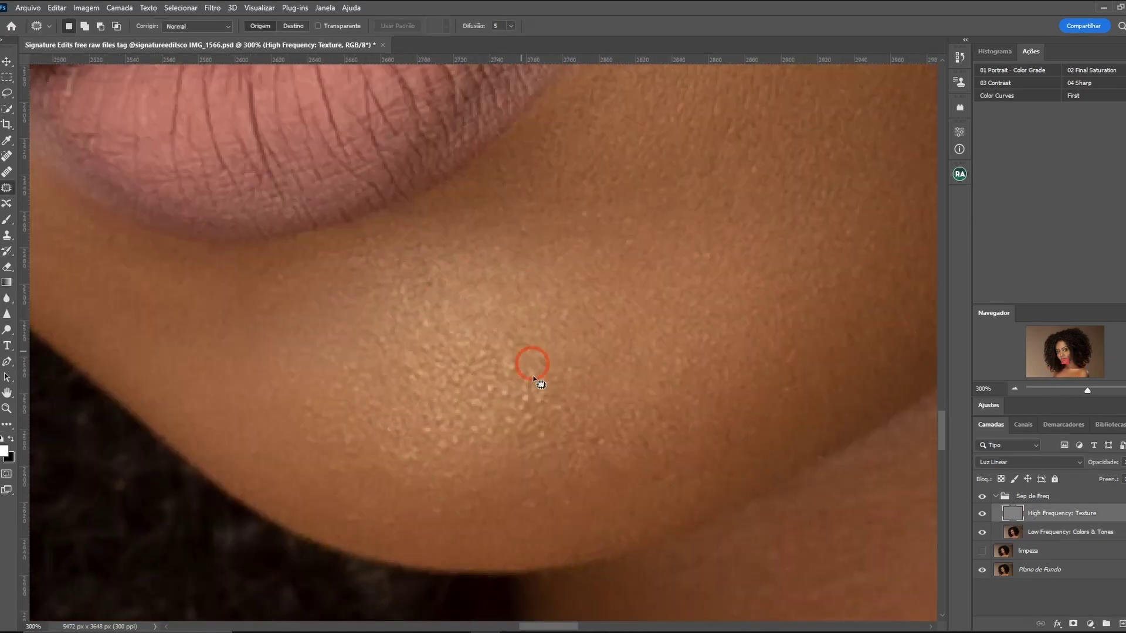
left_click(1033, 392)
left_click(983, 497)
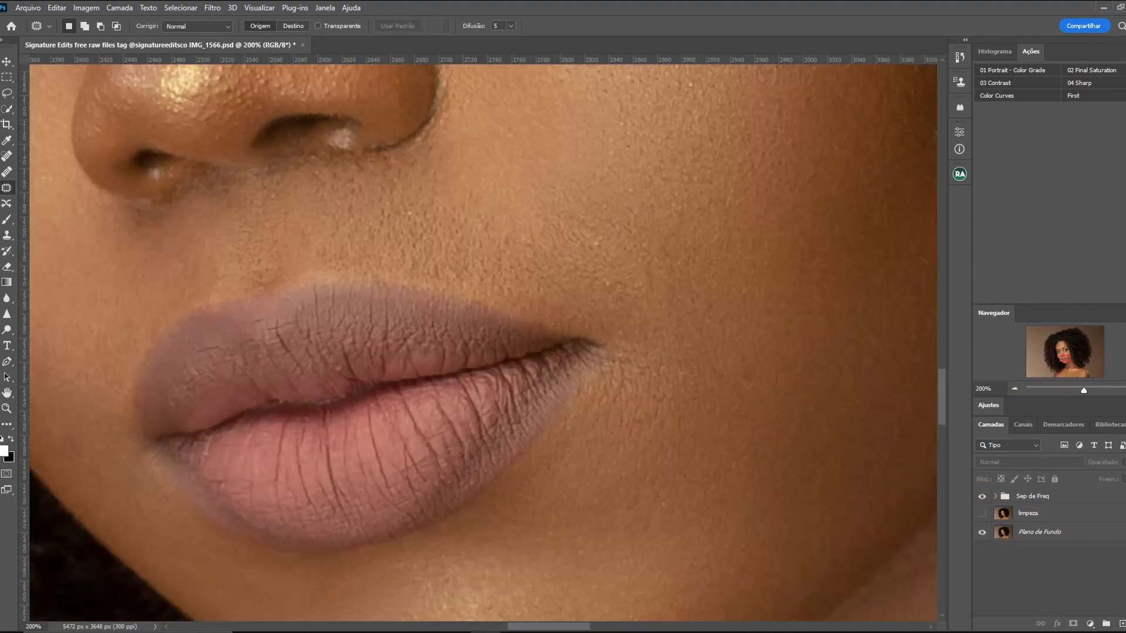
left_click(1047, 557)
key("b")
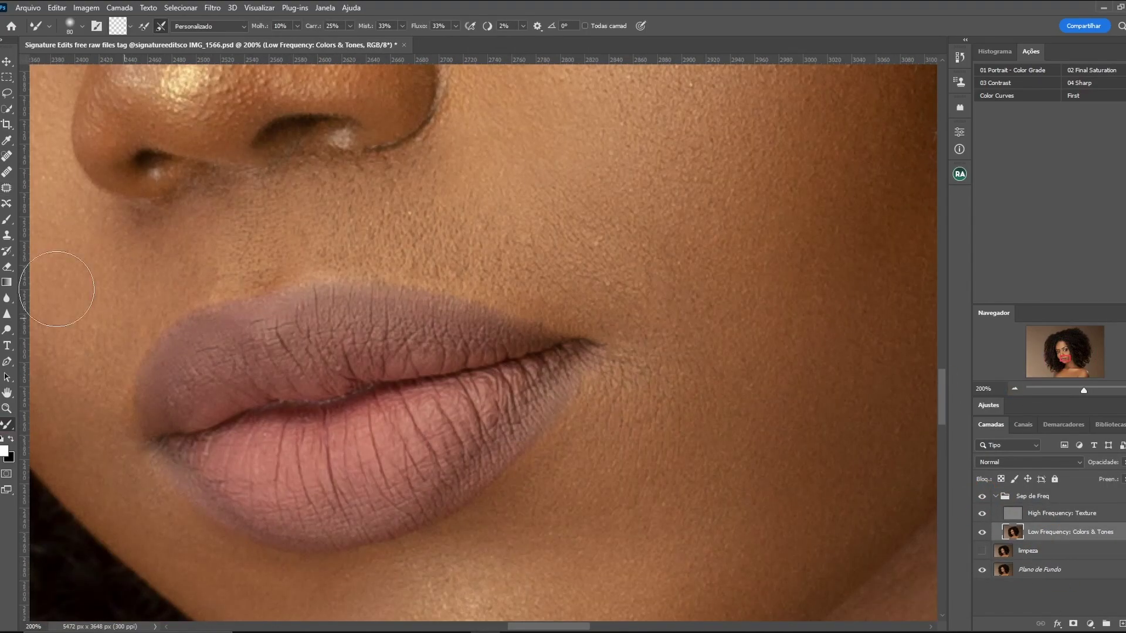
left_click(532, 377, "alt")
key("ctrl+z")
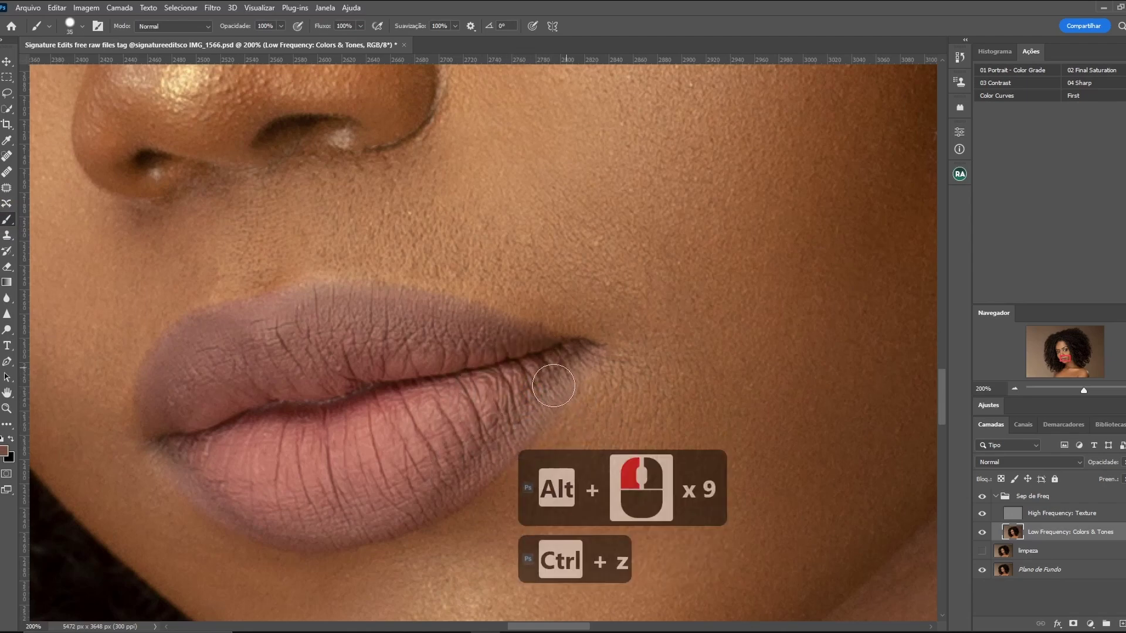
key("ctrl+z")
key("ctrl+z")
key("ctrl+z")
key("ctrl+z")
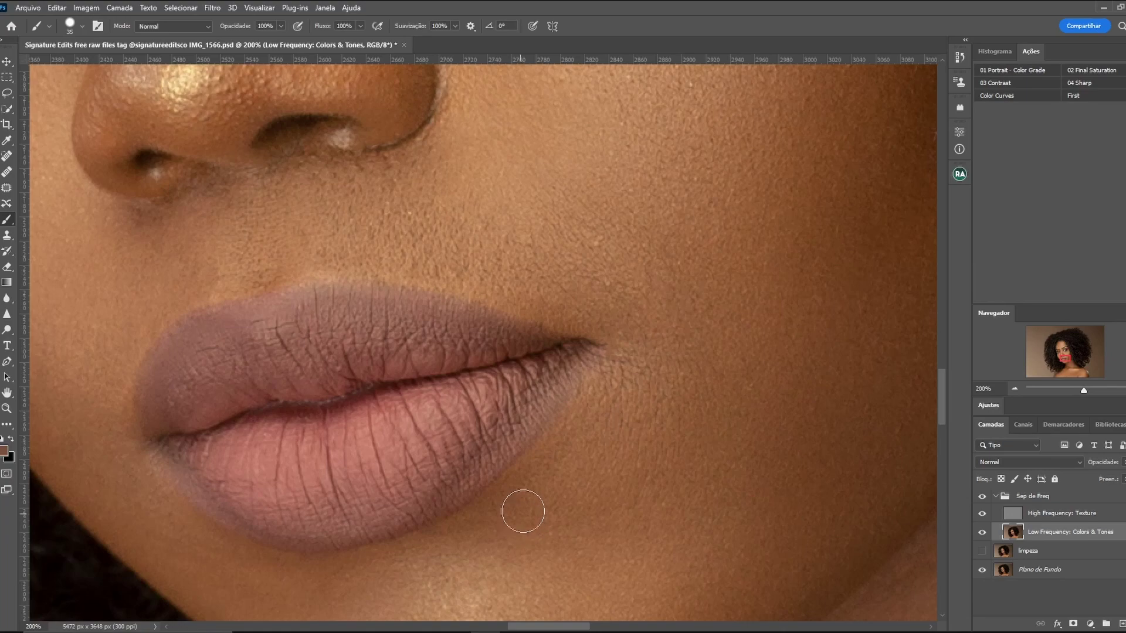
mouse_move(1070, 361)
left_mouse_down()
mouse_move(1057, 363)
mouse_move(1062, 354)
left_mouse_up()
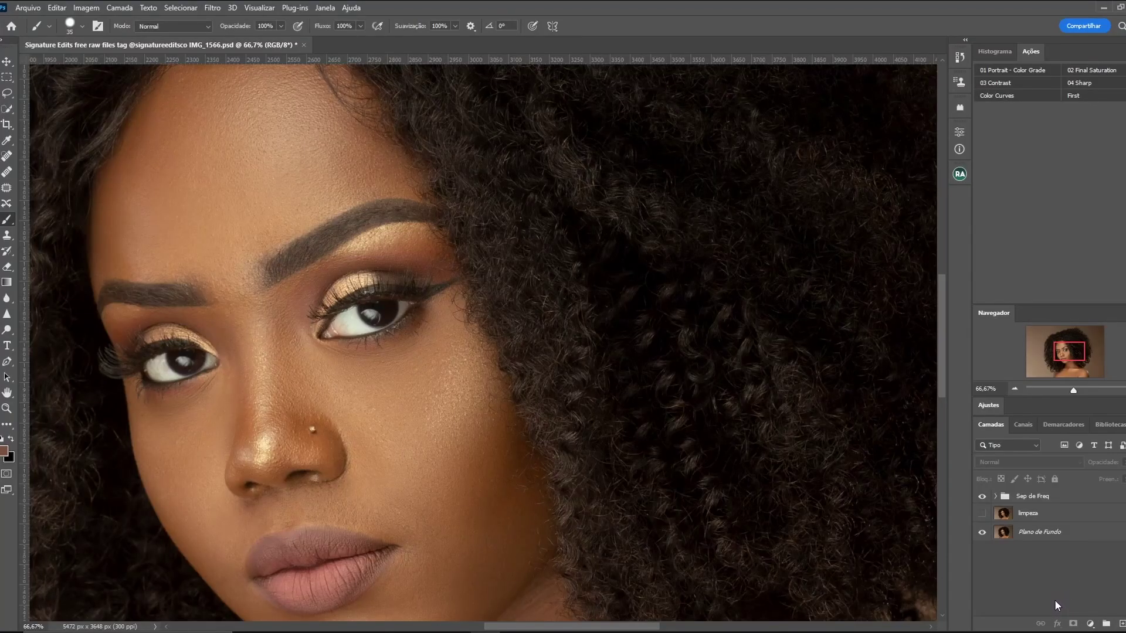
Centre the face at 50% zoom and add a new empty layer
left_click(1015, 389)
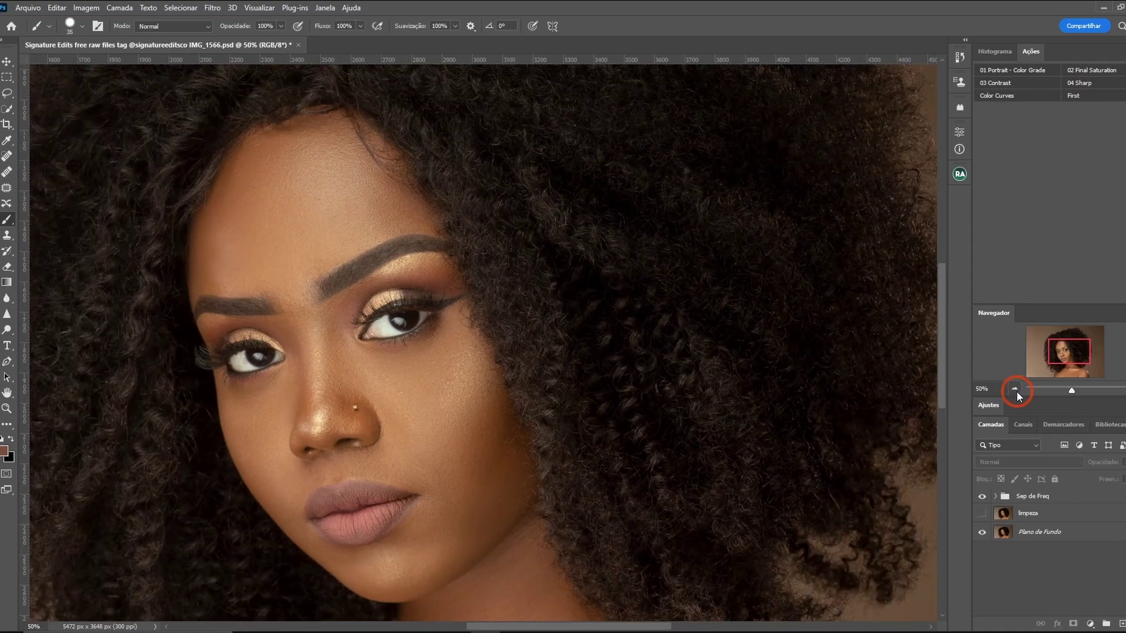
left_click_drag(1077, 353, 1067, 355)
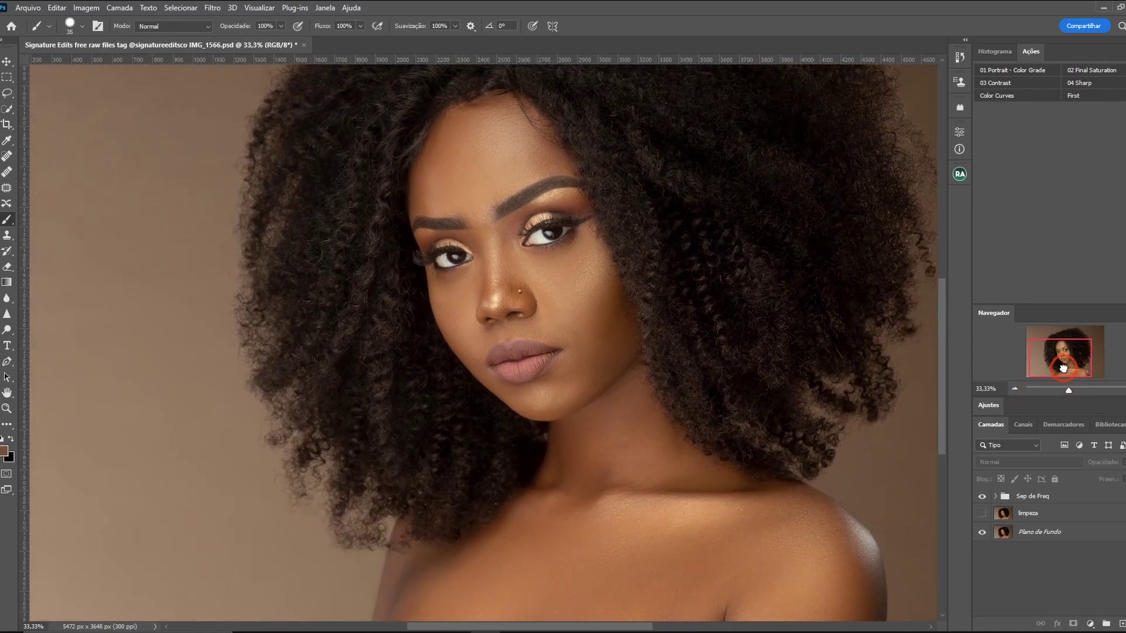
key("ctrl+plus")
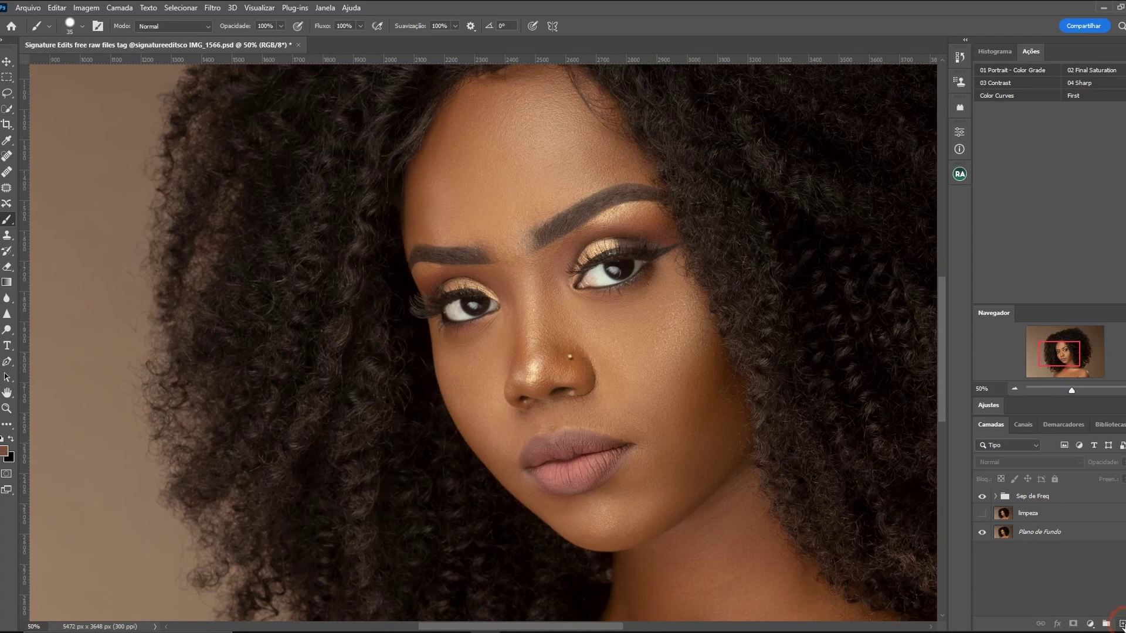
left_click(1106, 624)
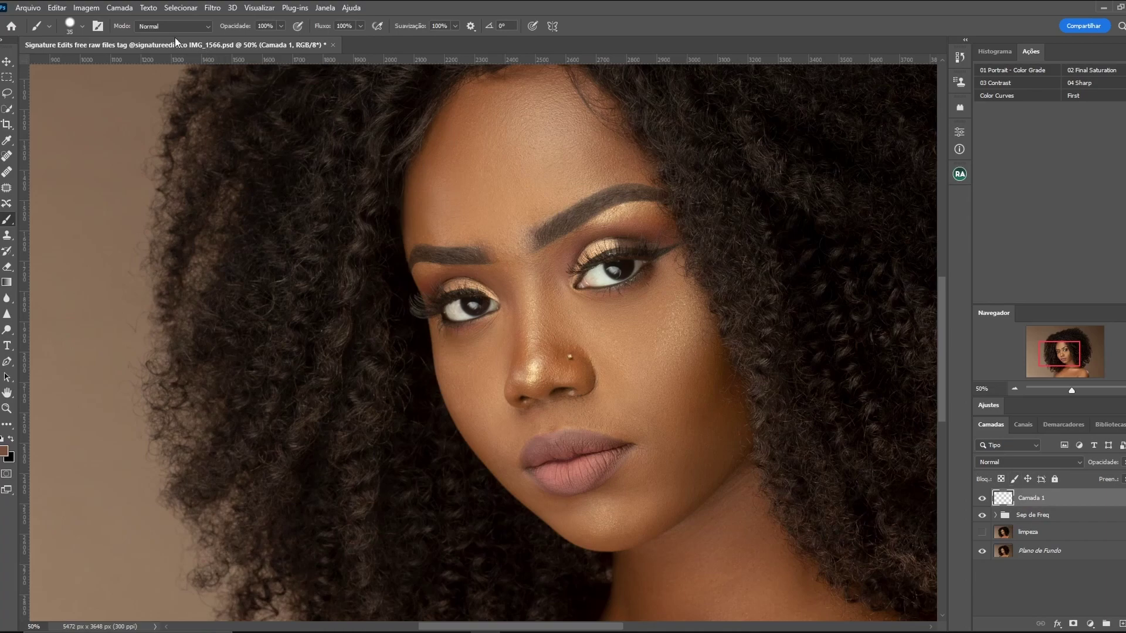
Fill the new layer with 50% gray (50% Cinza) via Edit > Fill
left_click(58, 8)
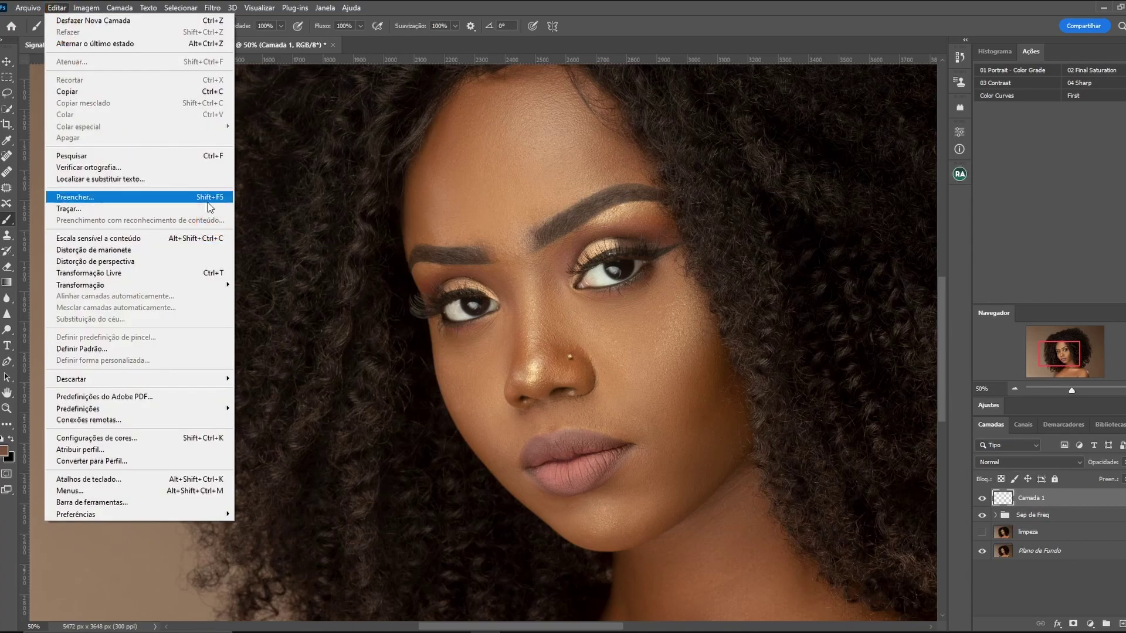
left_click(202, 199)
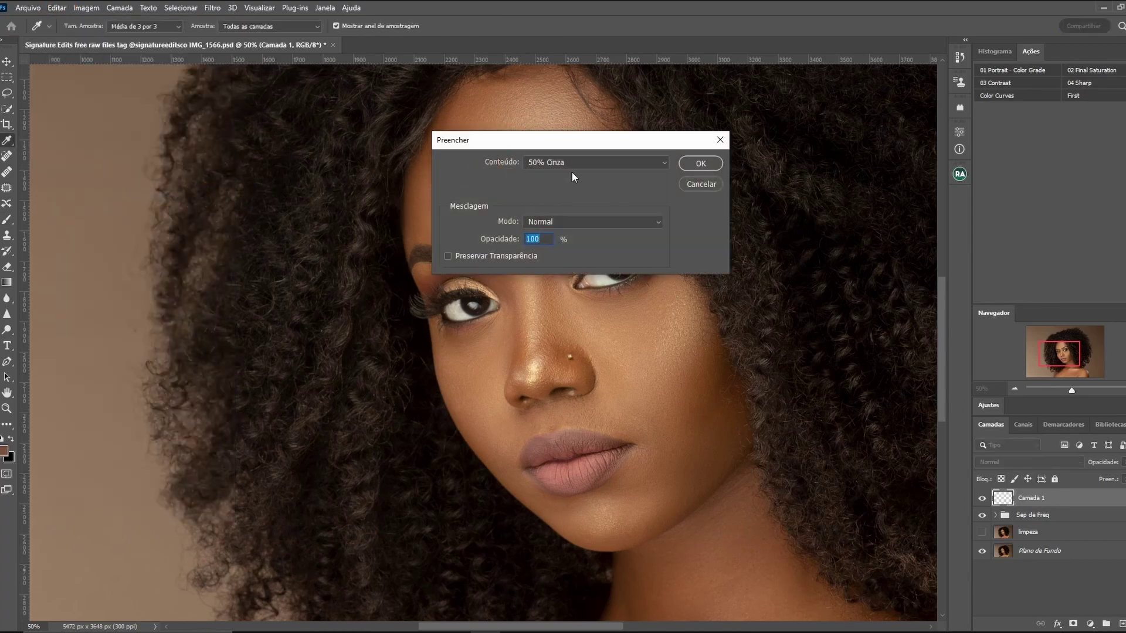
left_click(569, 162)
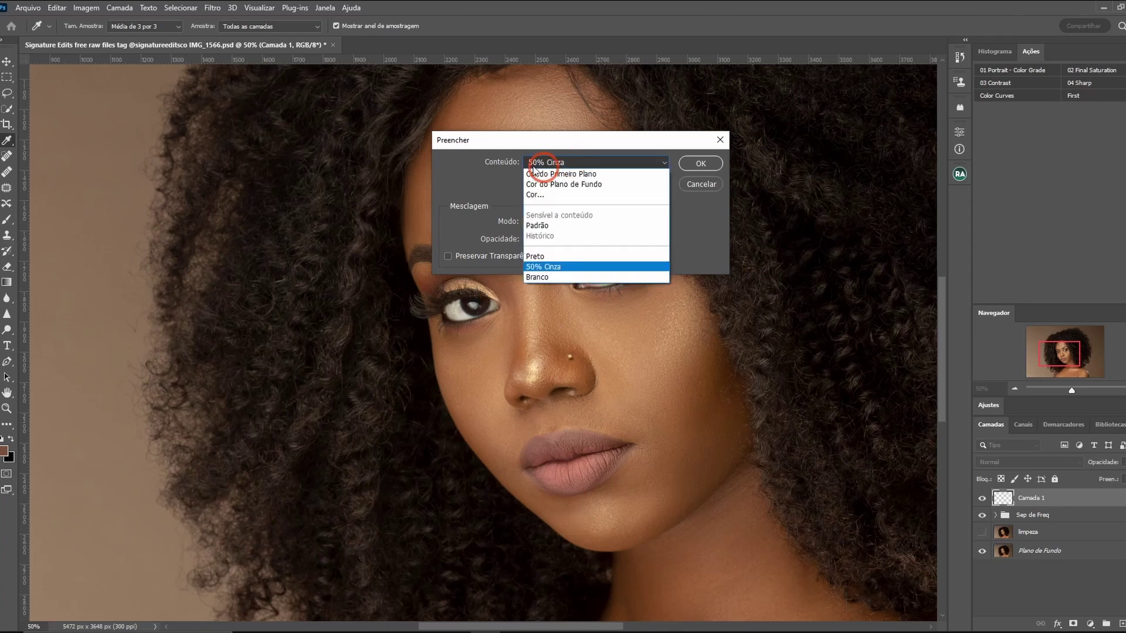
left_click(560, 266)
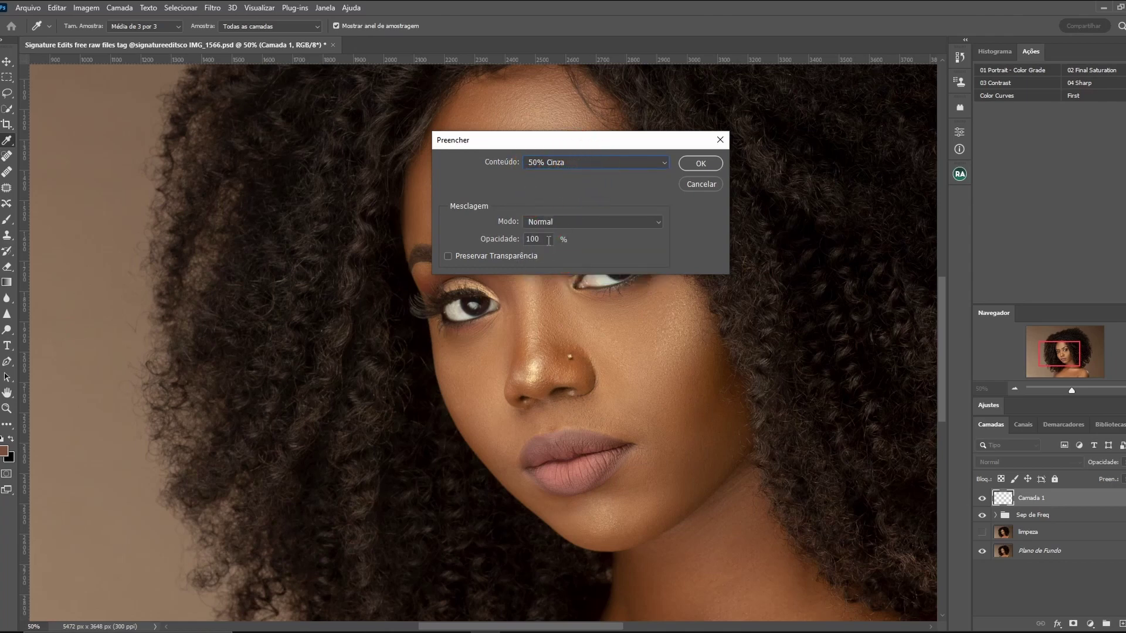
left_click(696, 165)
key("b")
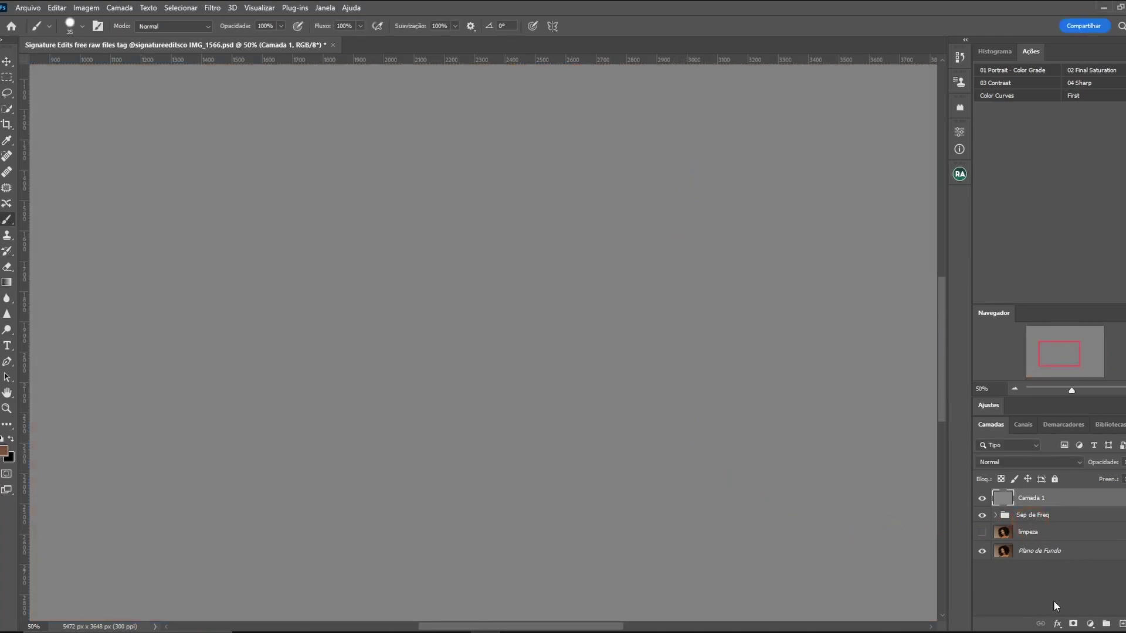
Set the gray layer's blend mode to Luz Linear and rename it 'dodge & burn'
left_click(1031, 463)
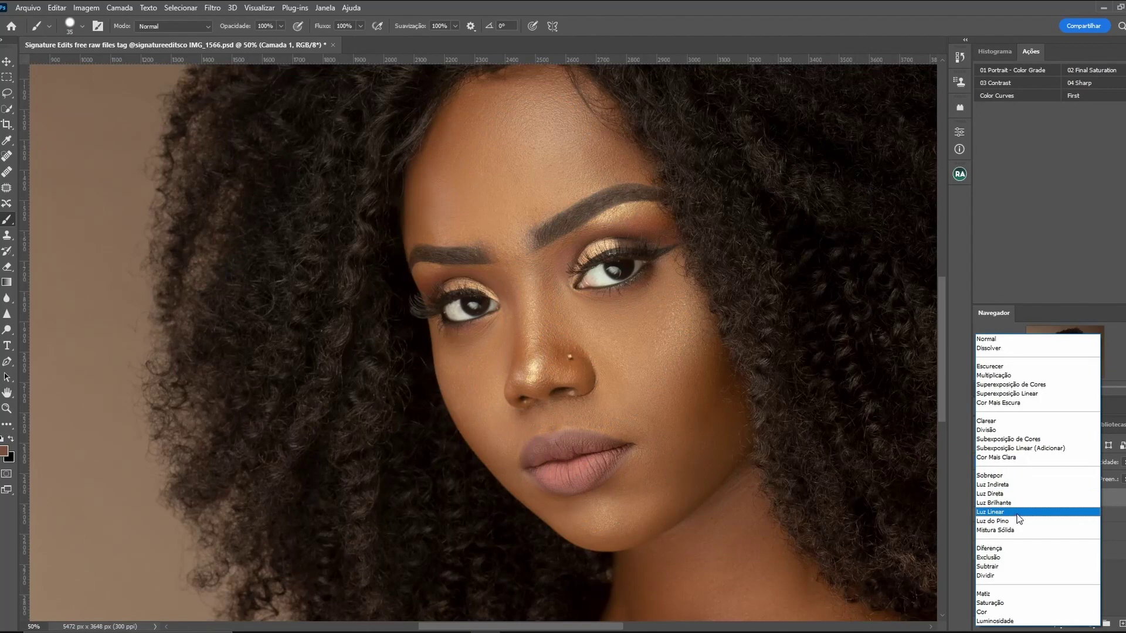
left_click(1018, 513)
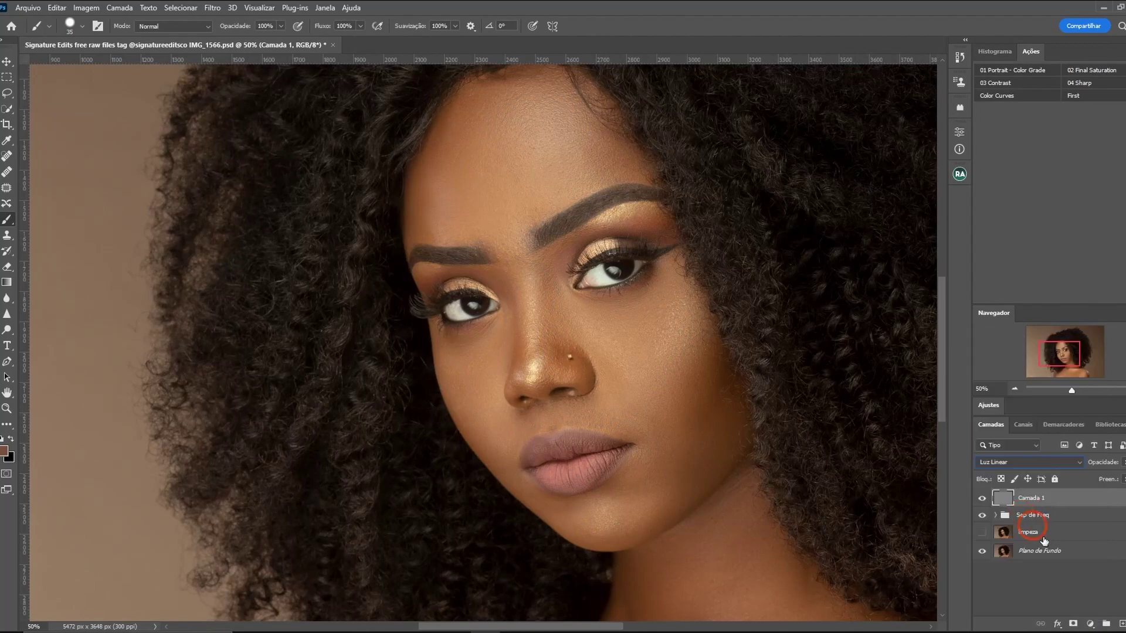
left_click(1037, 592)
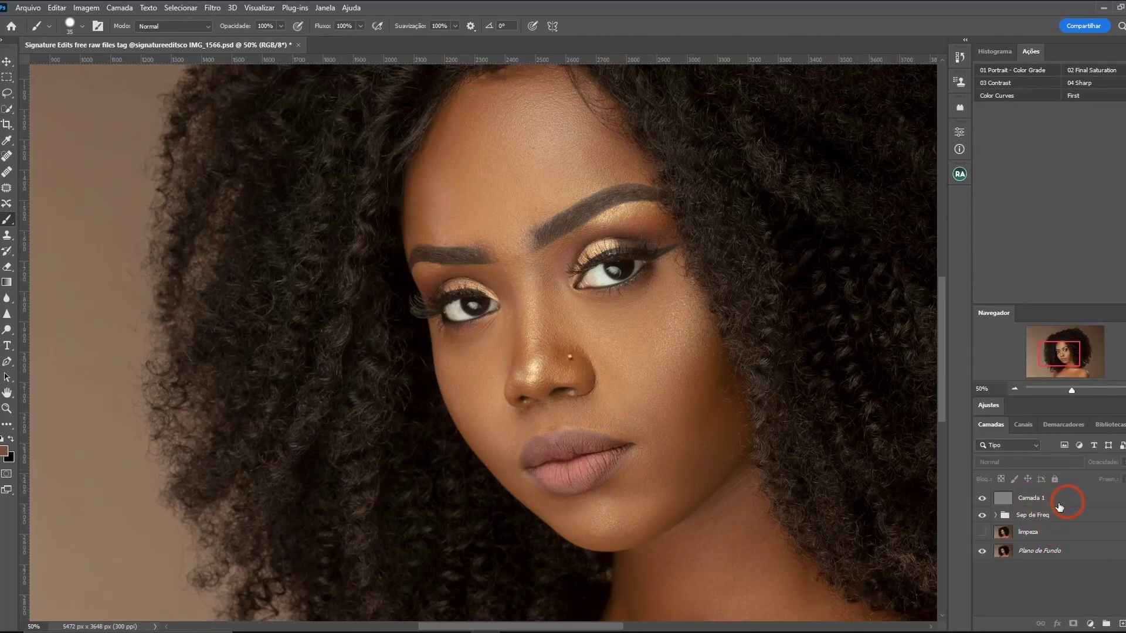
left_click(1033, 502)
type("dodge & burn")
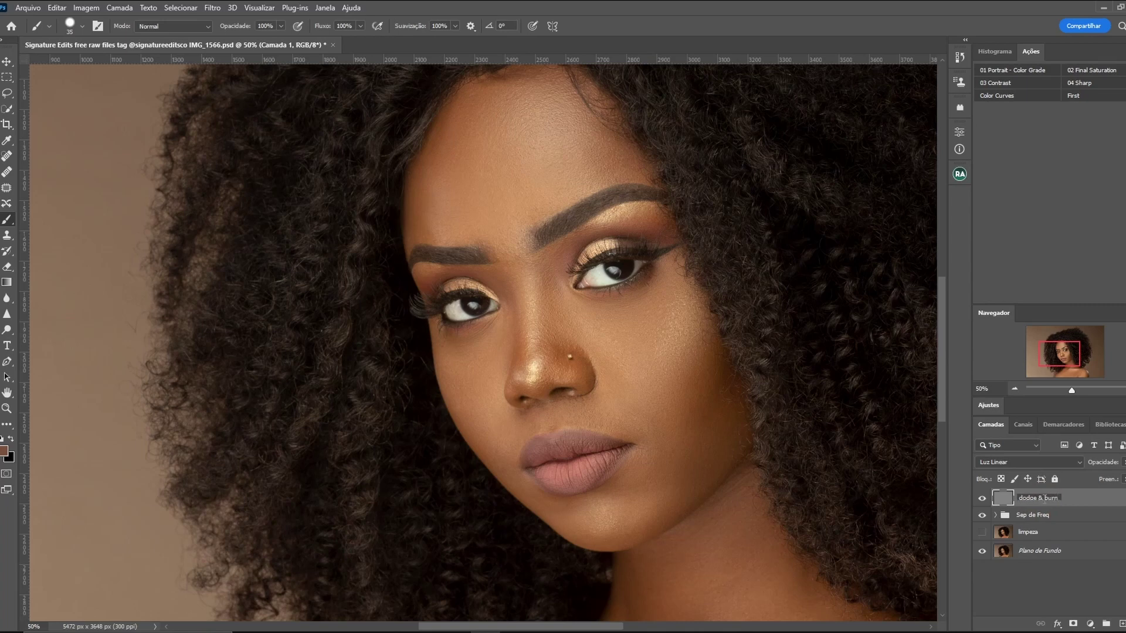
key("Return")
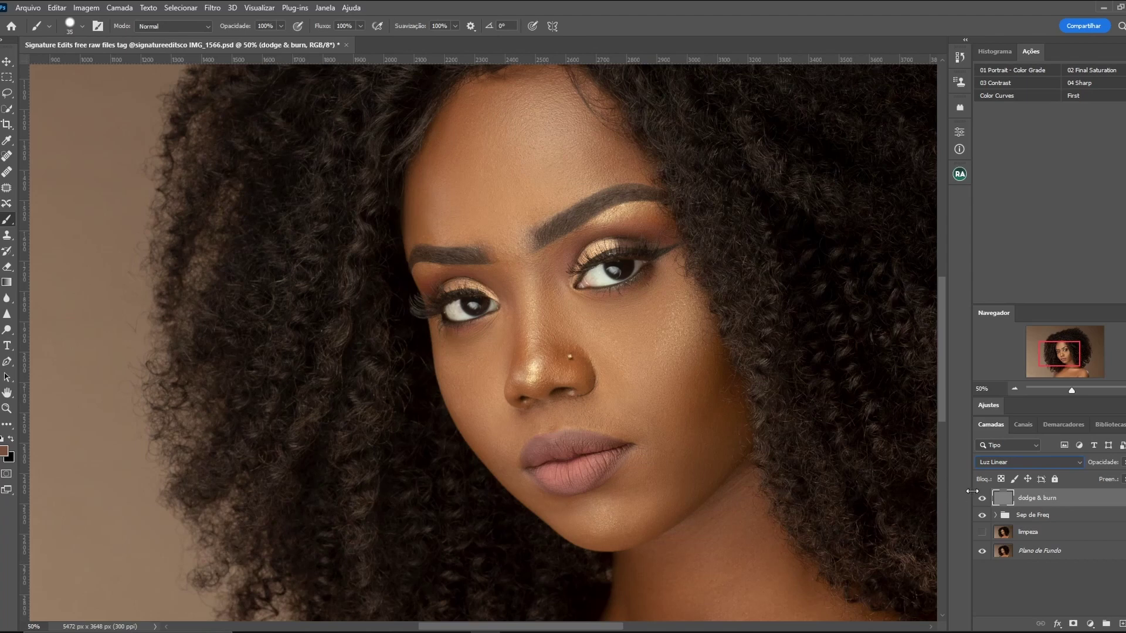
left_click(1060, 582)
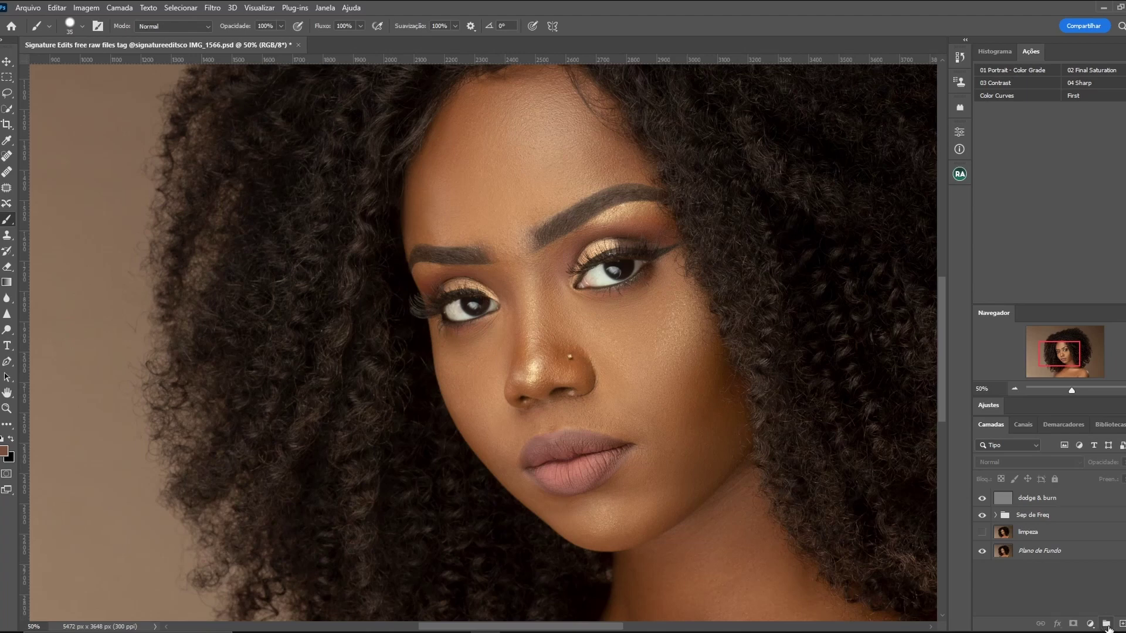
Create a layer group named 'verif' containing a Black & White adjustment layer
left_click(1107, 627)
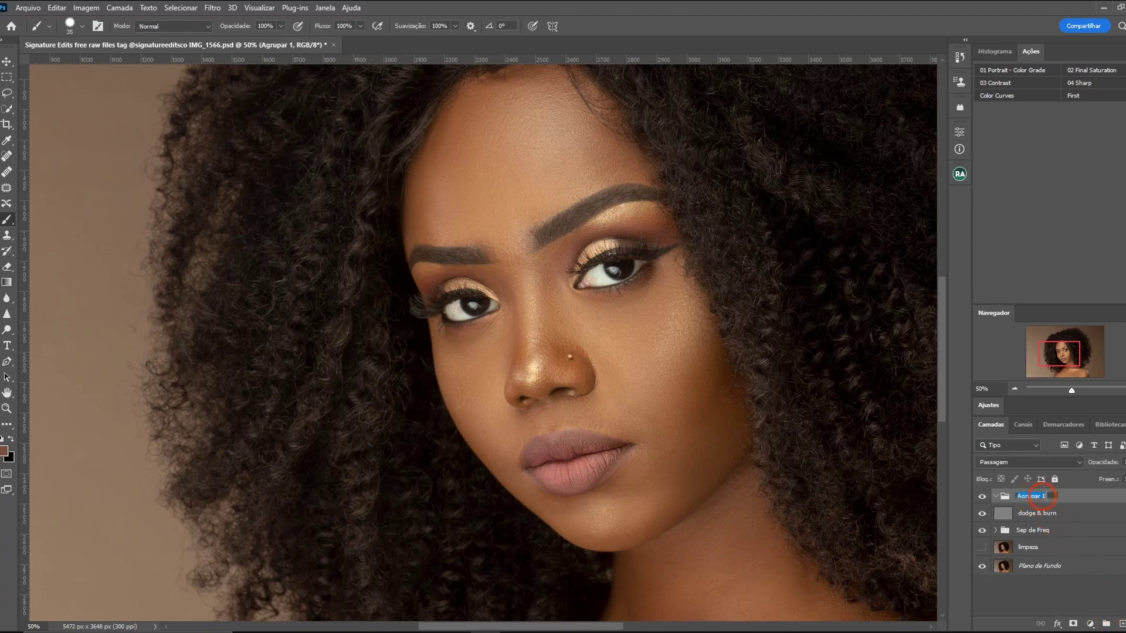
type("verif")
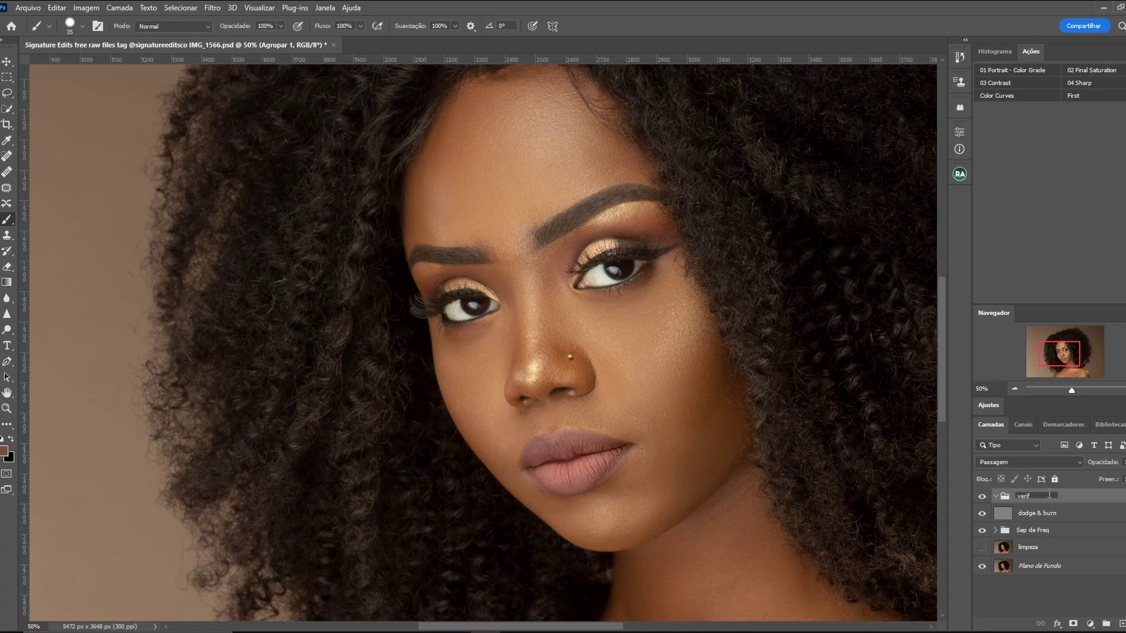
key("Return")
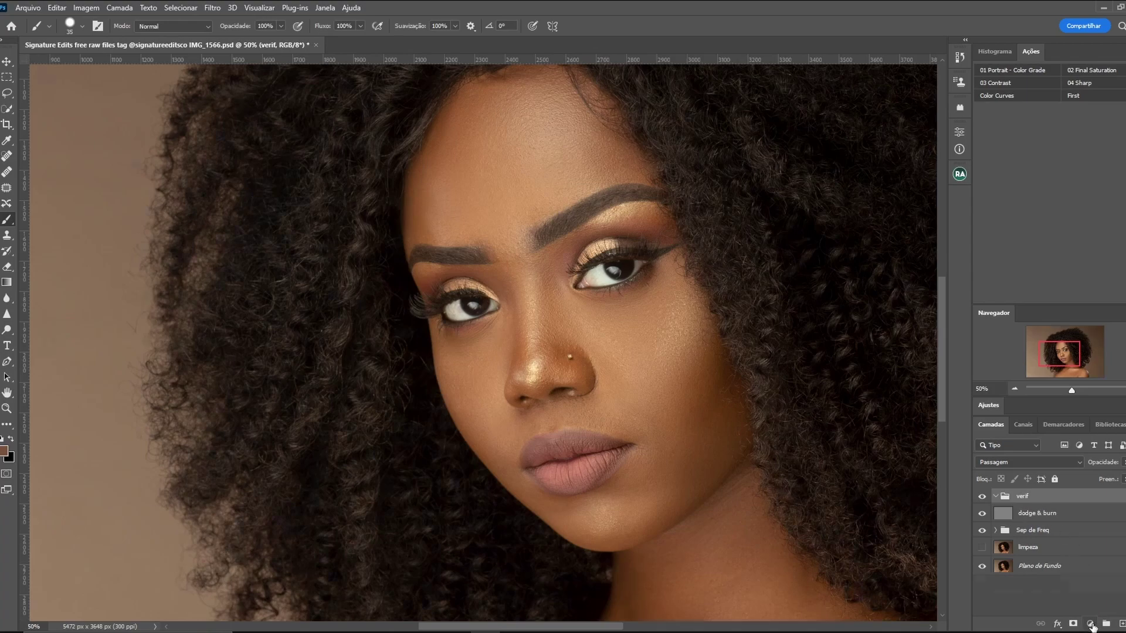
left_click(1091, 624)
left_click(926, 129)
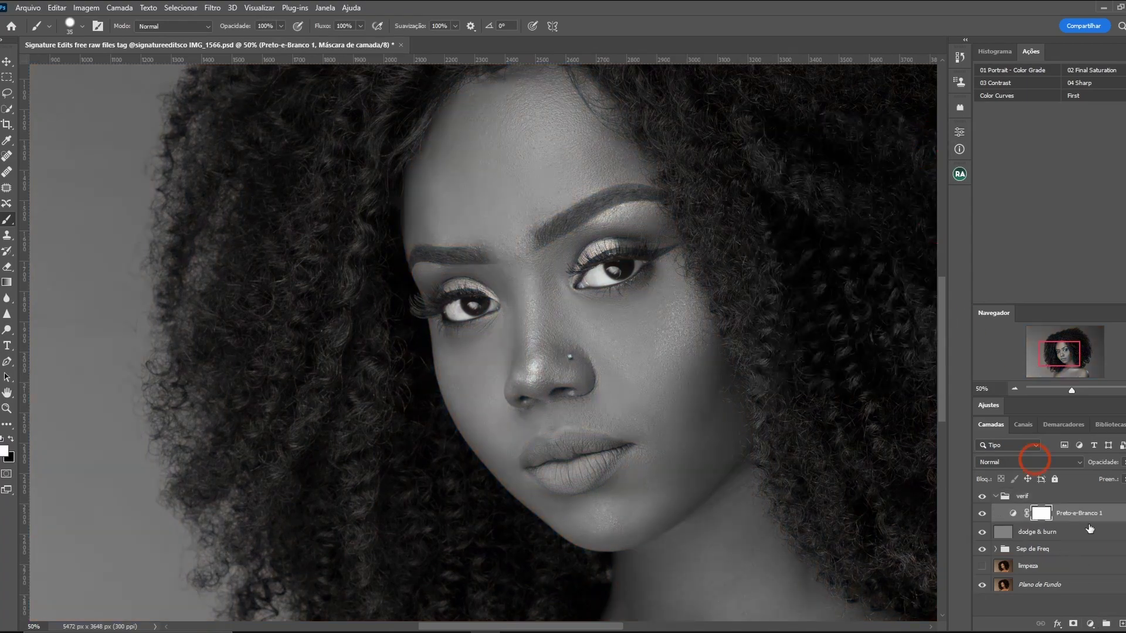
Add a Curves layer with an S-curve darkening shadows and lifting highlights, then select verif
left_click(1091, 625)
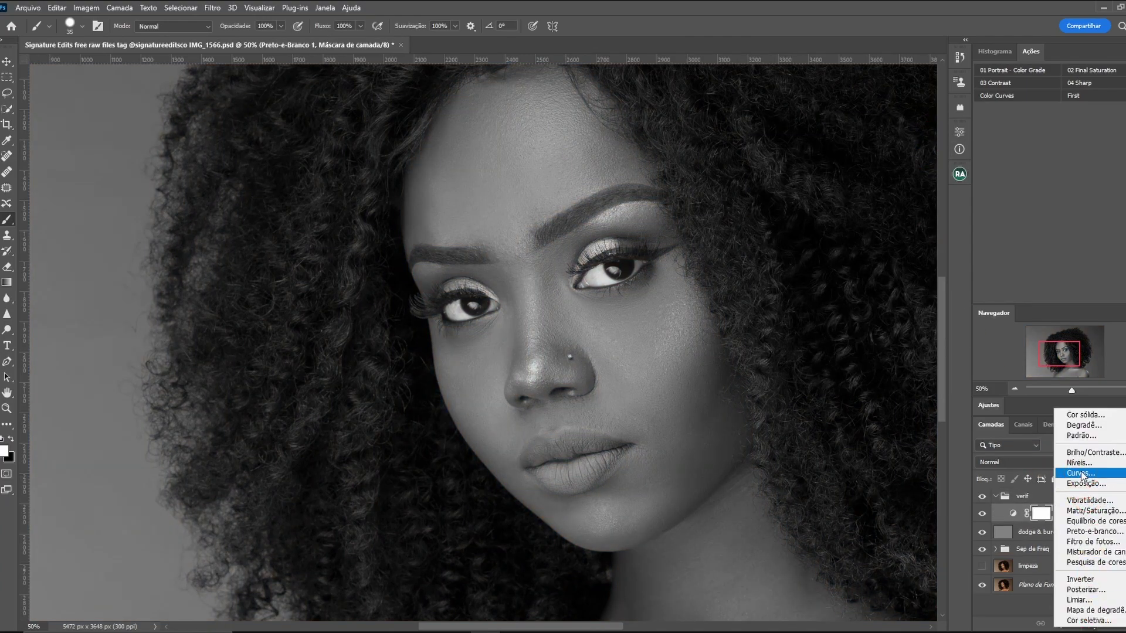
left_click(1082, 473)
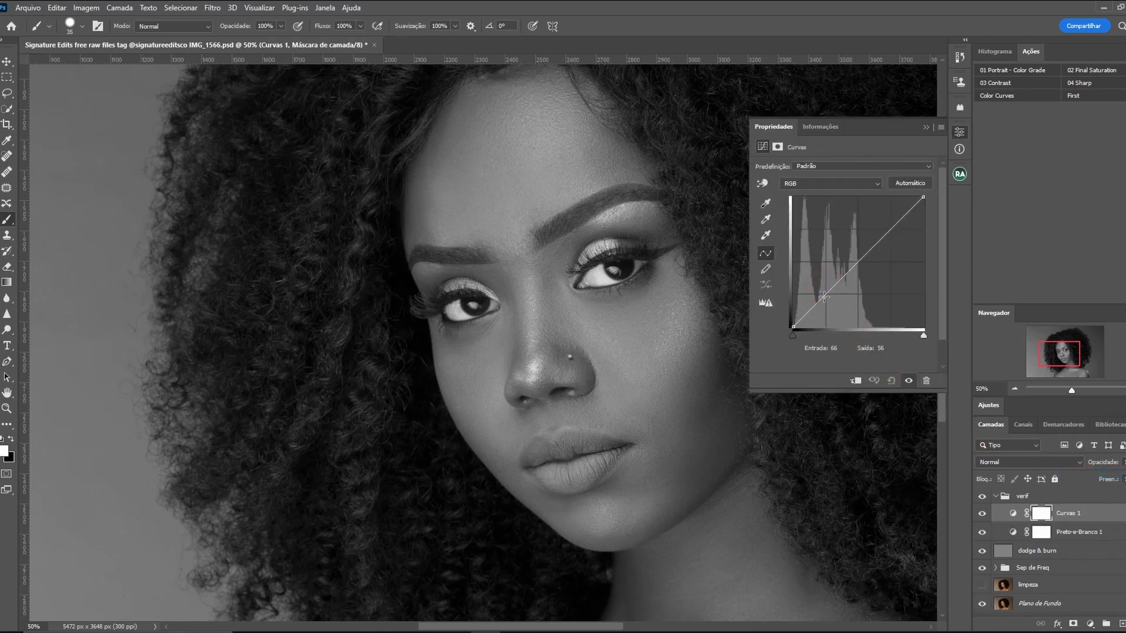
left_click_drag(822, 300, 832, 313)
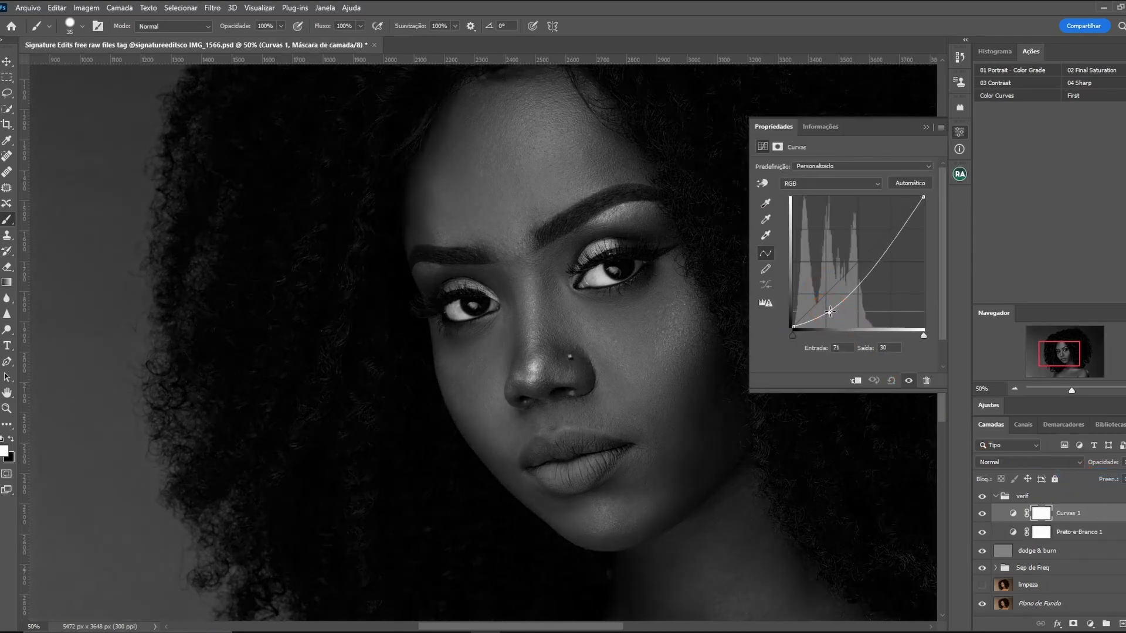
mouse_move(889, 251)
left_mouse_down()
mouse_move(873, 225)
mouse_move(887, 230)
left_mouse_up()
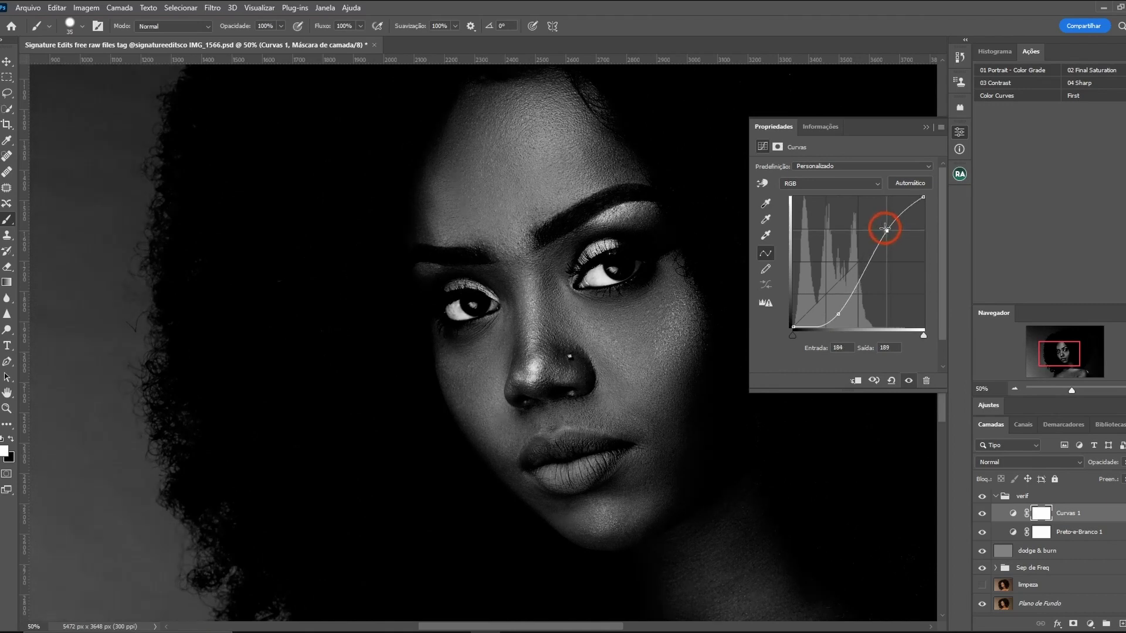
left_click(928, 145)
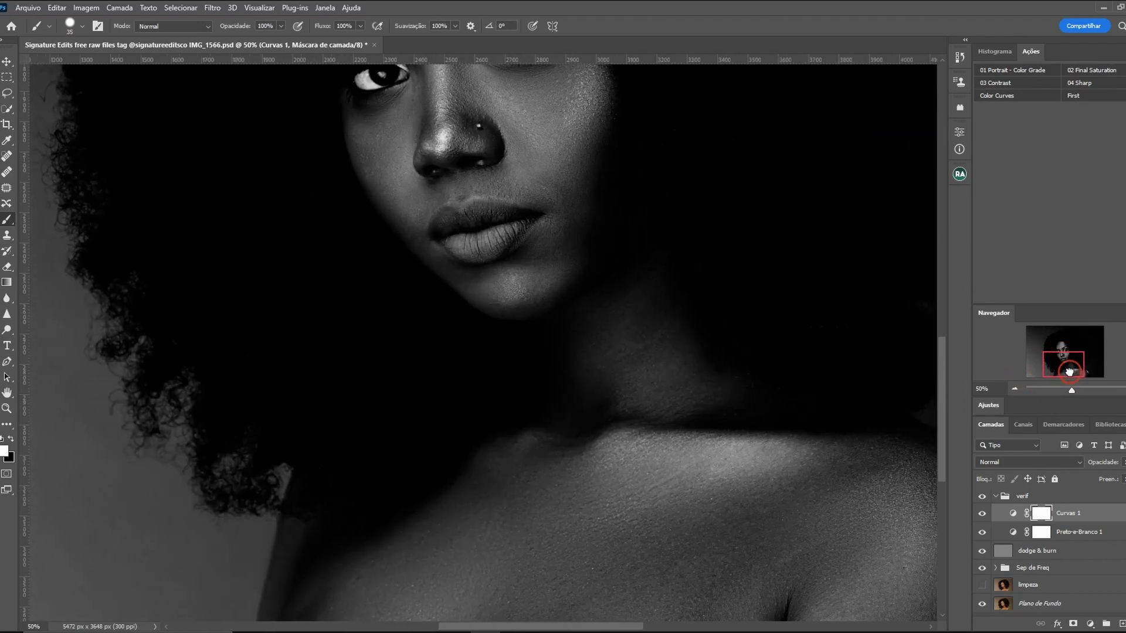
mouse_move(1066, 360)
left_mouse_down()
mouse_move(1070, 371)
mouse_move(1064, 351)
left_mouse_up()
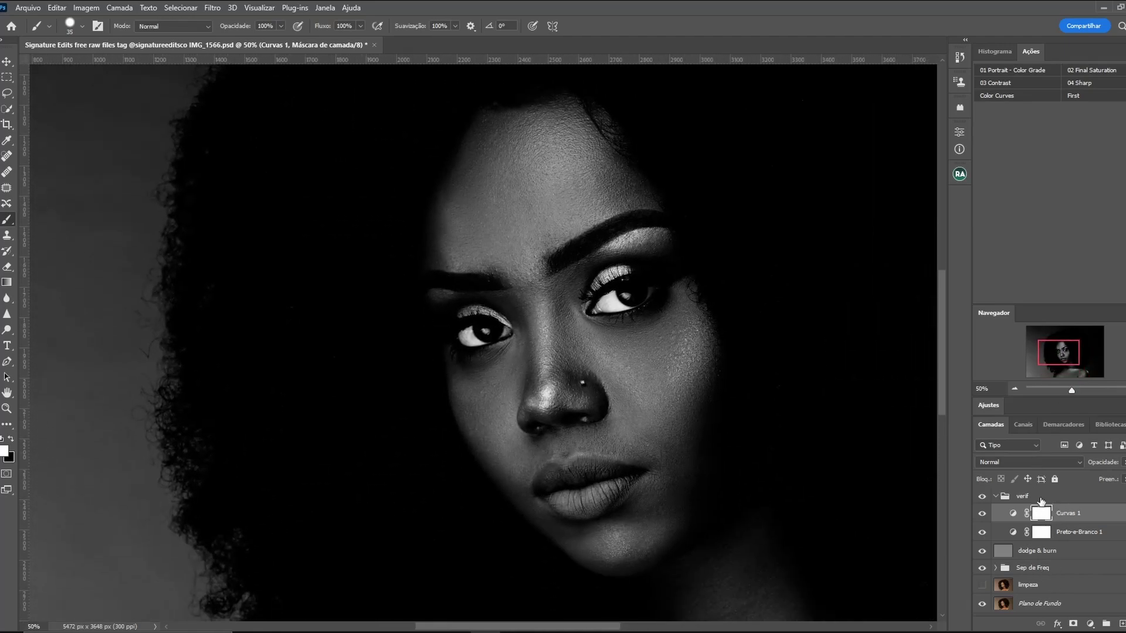
left_click(1051, 500)
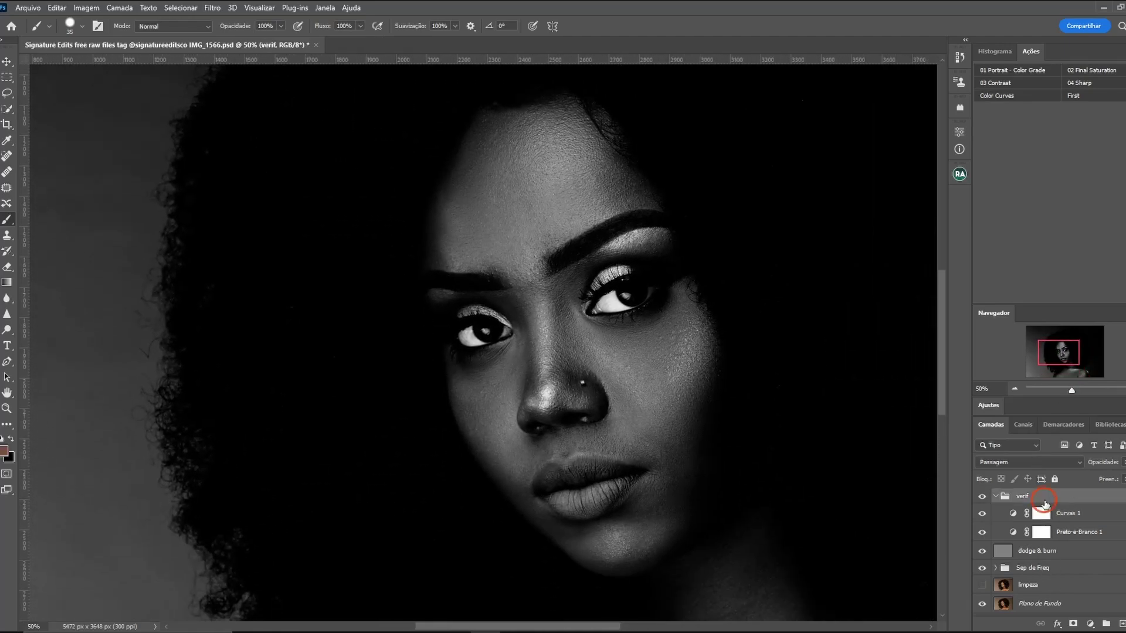
Zoom to 100% on the eyes and hide the verif group to see the portrait in colour
left_click(997, 496)
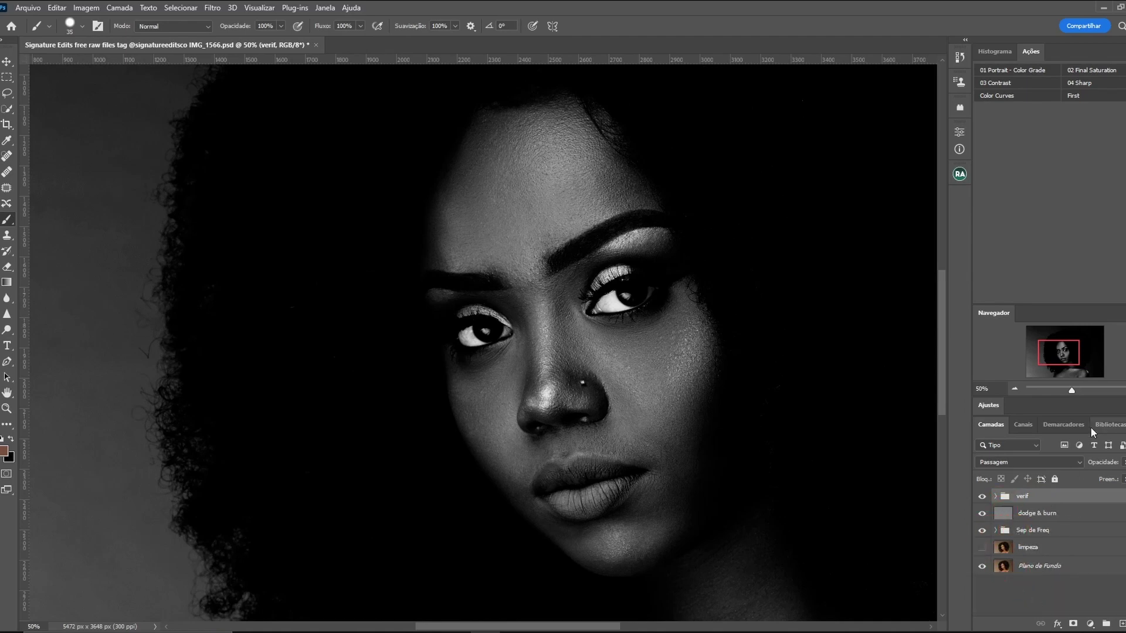
key("ctrl+plus")
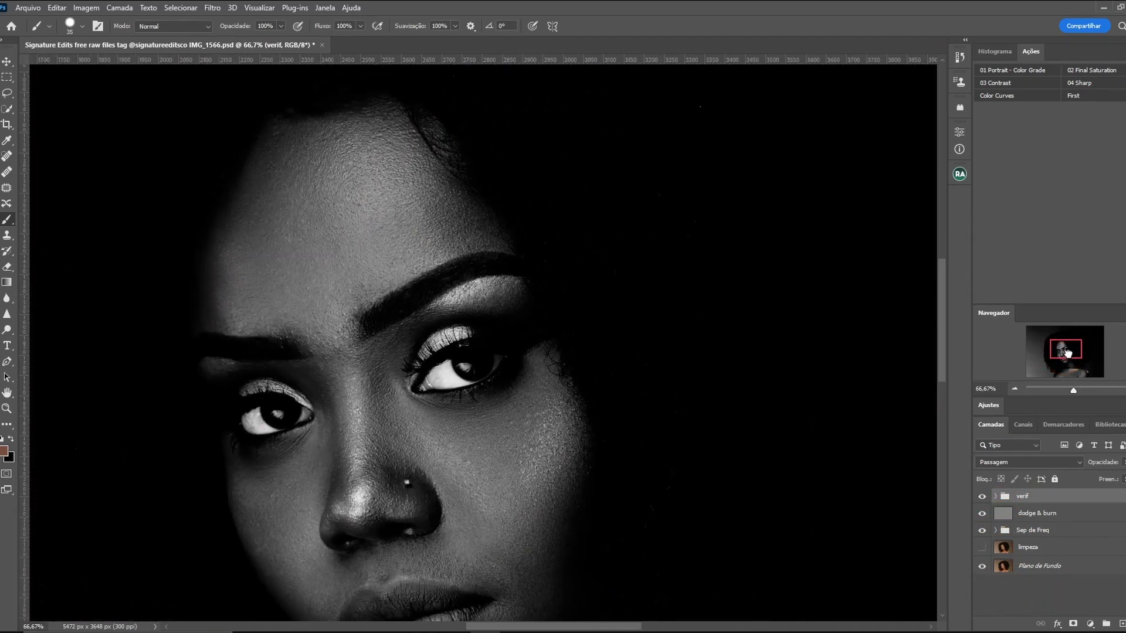
key("ctrl+plus")
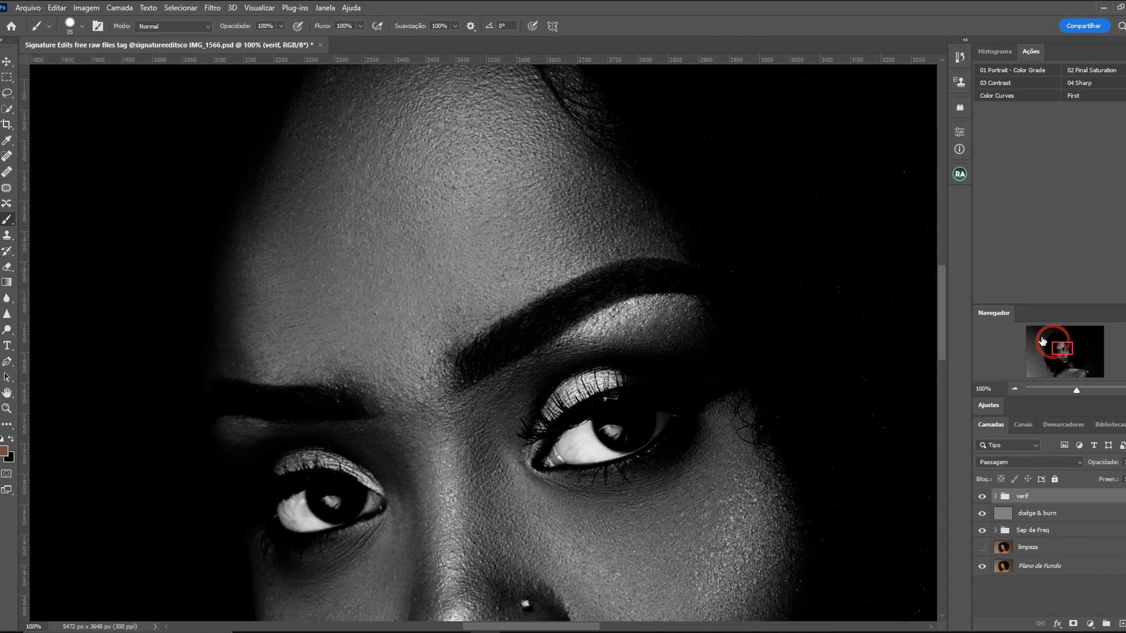
left_click(983, 497)
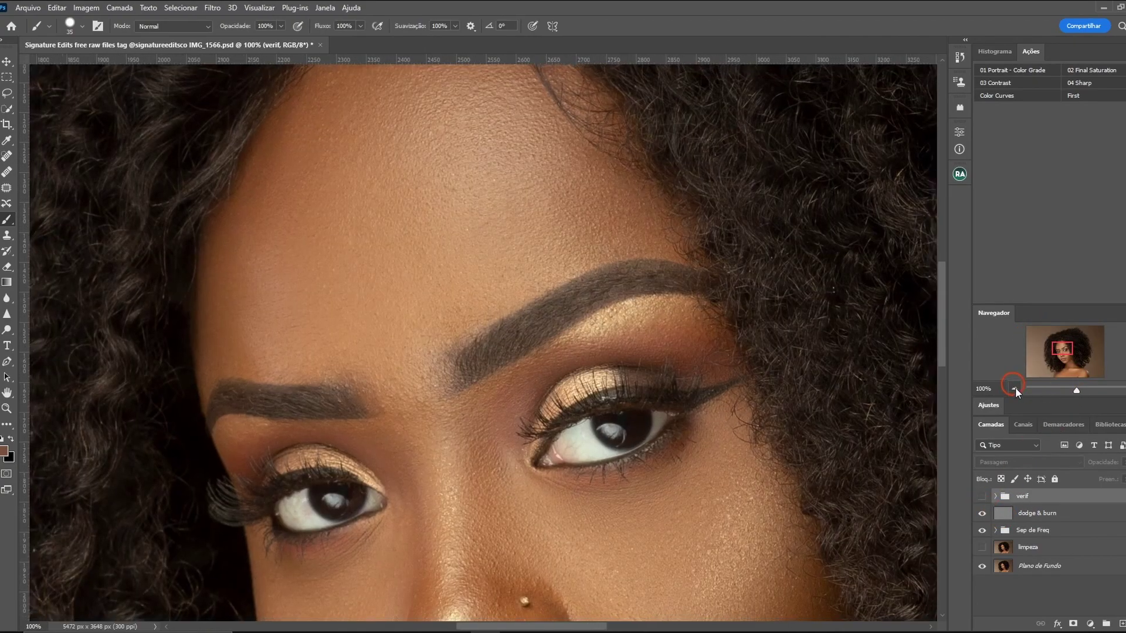
left_click(1015, 388)
Turn the verif grayscale check back on and select the dodge & burn layer
left_click_drag(1073, 352, 1072, 358)
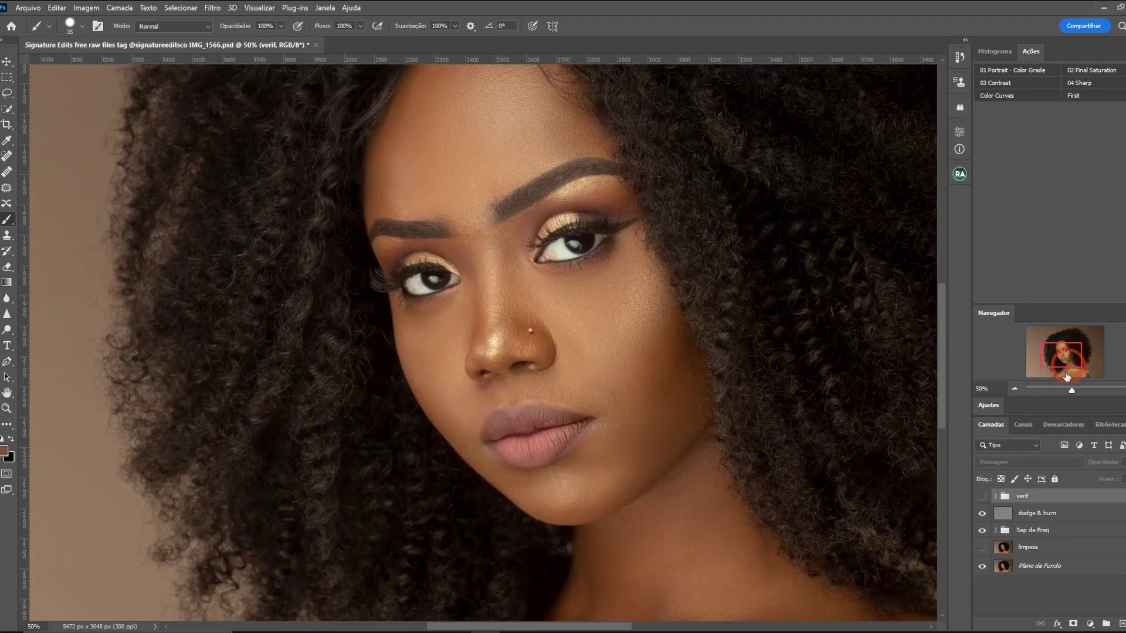
left_click(982, 496)
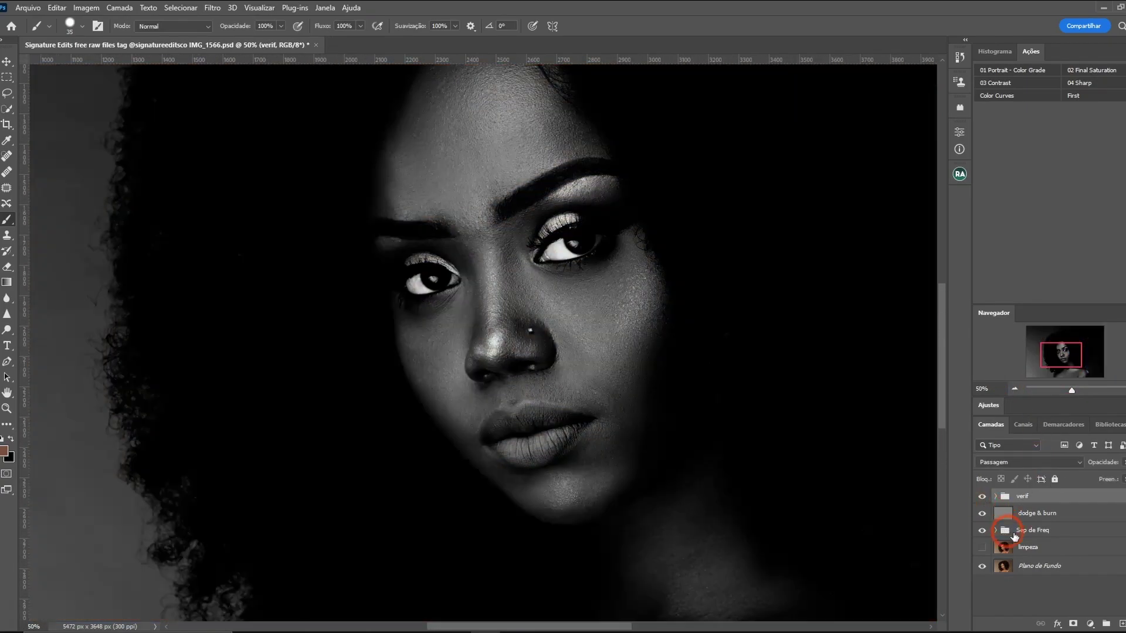
left_click(1057, 520)
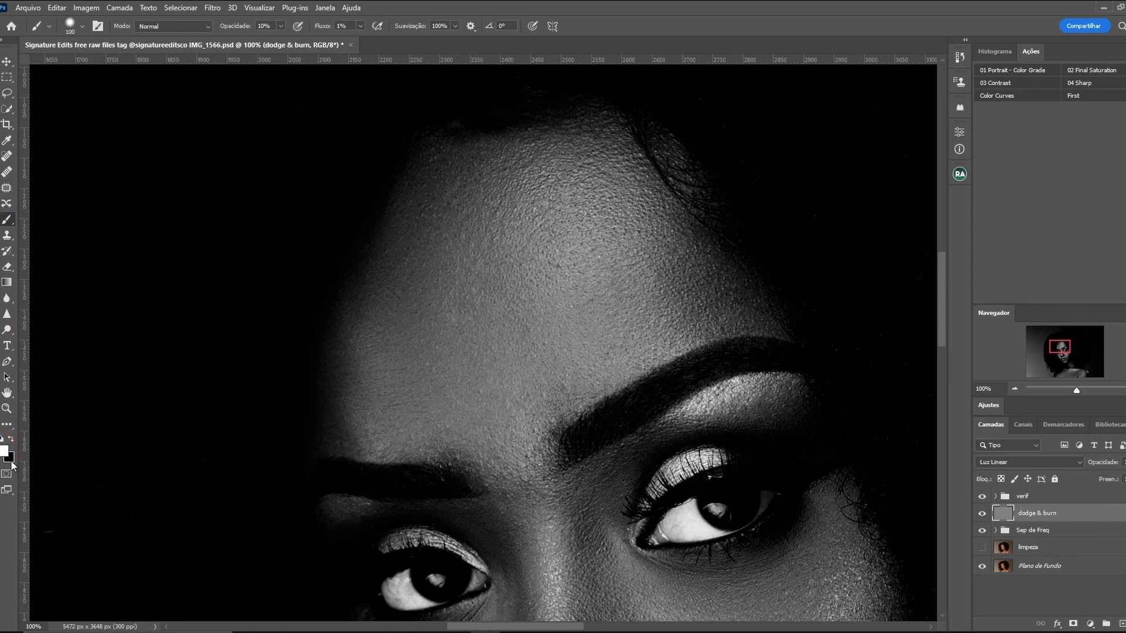
Set the brush opacity to 8%
left_click(264, 26)
left_click(329, 77)
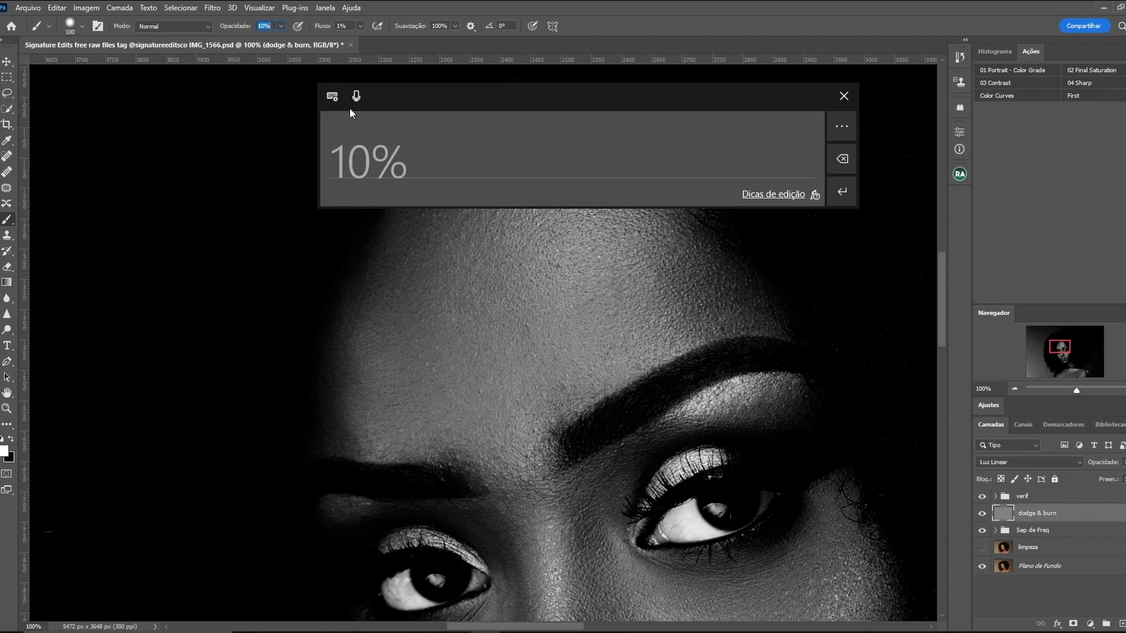
key("Return")
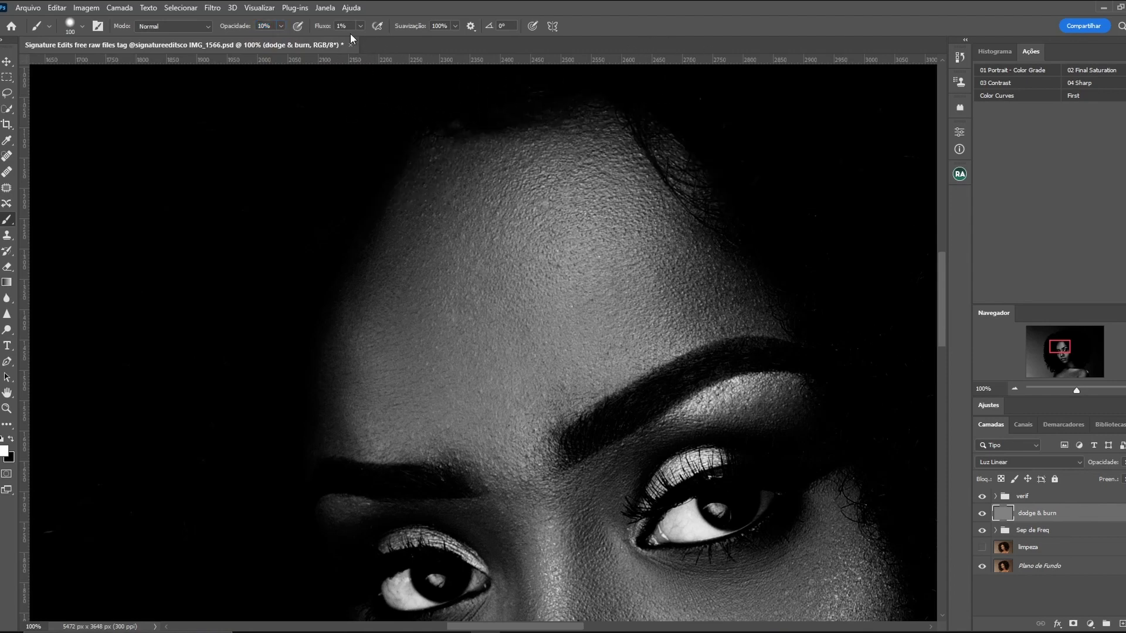
left_click(272, 27)
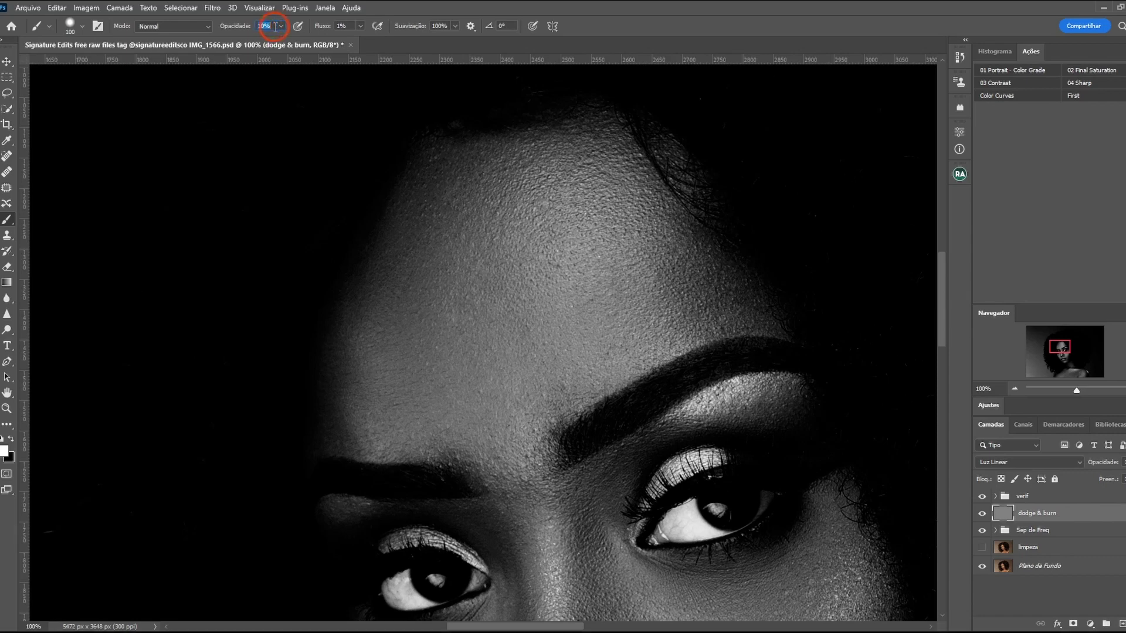
type("8")
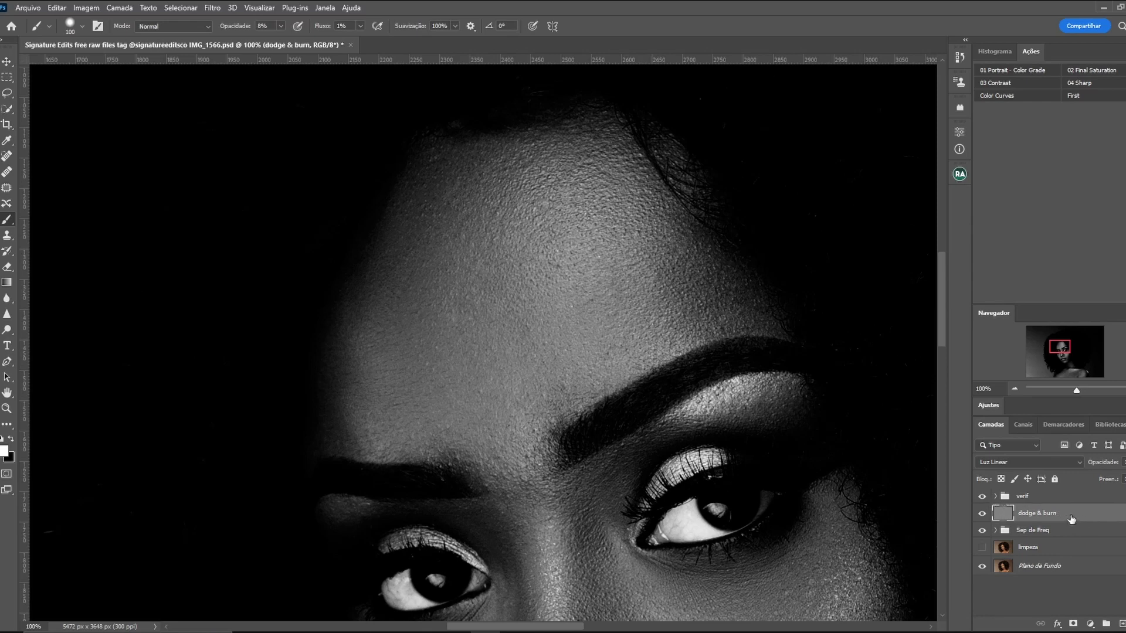
Burn in black along the forehead's left edge, toward the eyebrow and from the temple
left_click(10, 439)
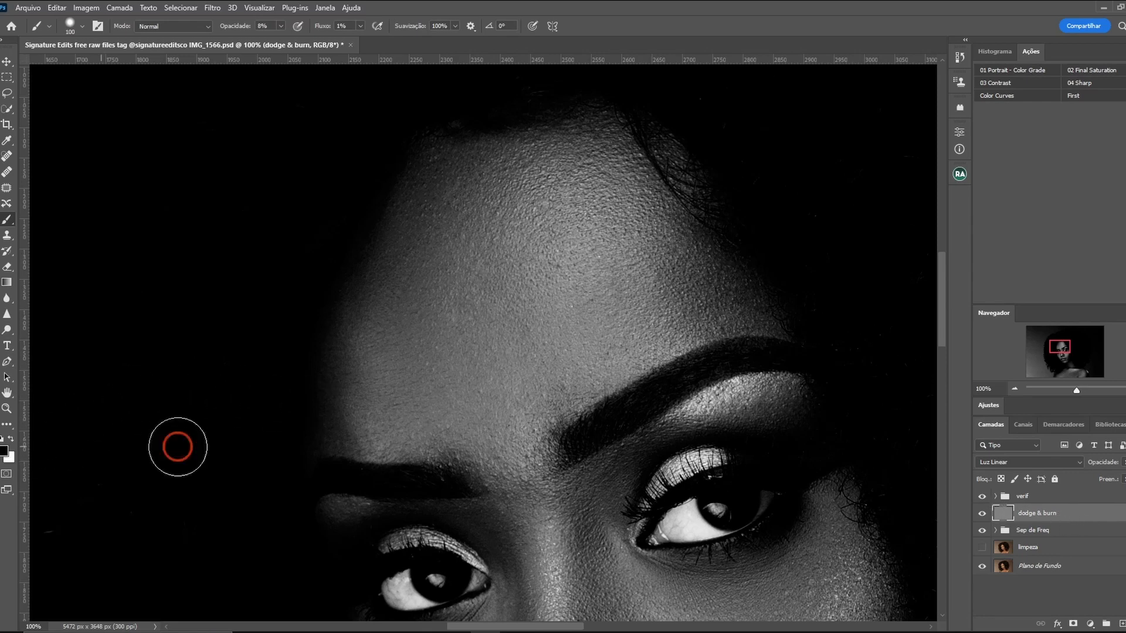
mouse_move(395, 197)
left_mouse_down()
mouse_move(362, 241)
mouse_move(339, 417)
mouse_move(342, 327)
mouse_move(337, 420)
mouse_move(346, 427)
mouse_move(346, 329)
mouse_move(412, 171)
mouse_move(329, 363)
mouse_move(336, 465)
left_mouse_up()
mouse_move(337, 465)
left_mouse_down()
mouse_move(334, 371)
mouse_move(350, 326)
mouse_move(353, 341)
mouse_move(342, 336)
mouse_move(334, 395)
mouse_move(350, 319)
mouse_move(437, 135)
mouse_move(643, 113)
mouse_move(570, 107)
mouse_move(603, 103)
mouse_move(678, 143)
mouse_move(789, 297)
mouse_move(688, 158)
left_mouse_up()
mouse_move(340, 330)
left_mouse_down()
mouse_move(349, 334)
mouse_move(343, 322)
mouse_move(347, 389)
mouse_move(334, 432)
mouse_move(402, 181)
mouse_move(396, 208)
mouse_move(440, 151)
left_mouse_up()
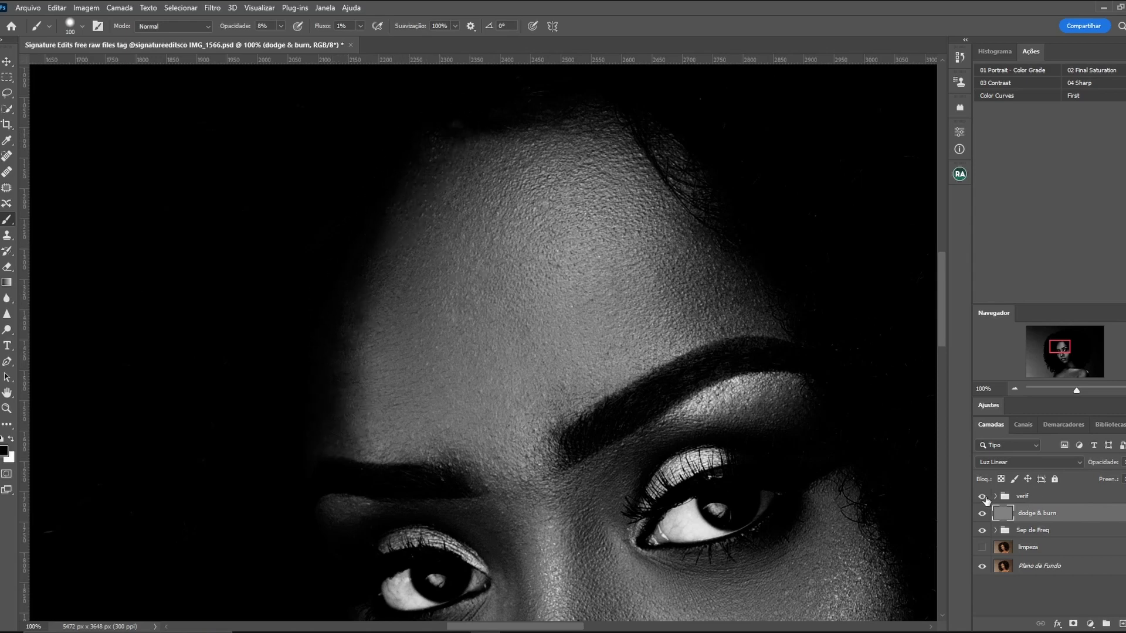
left_click(982, 497)
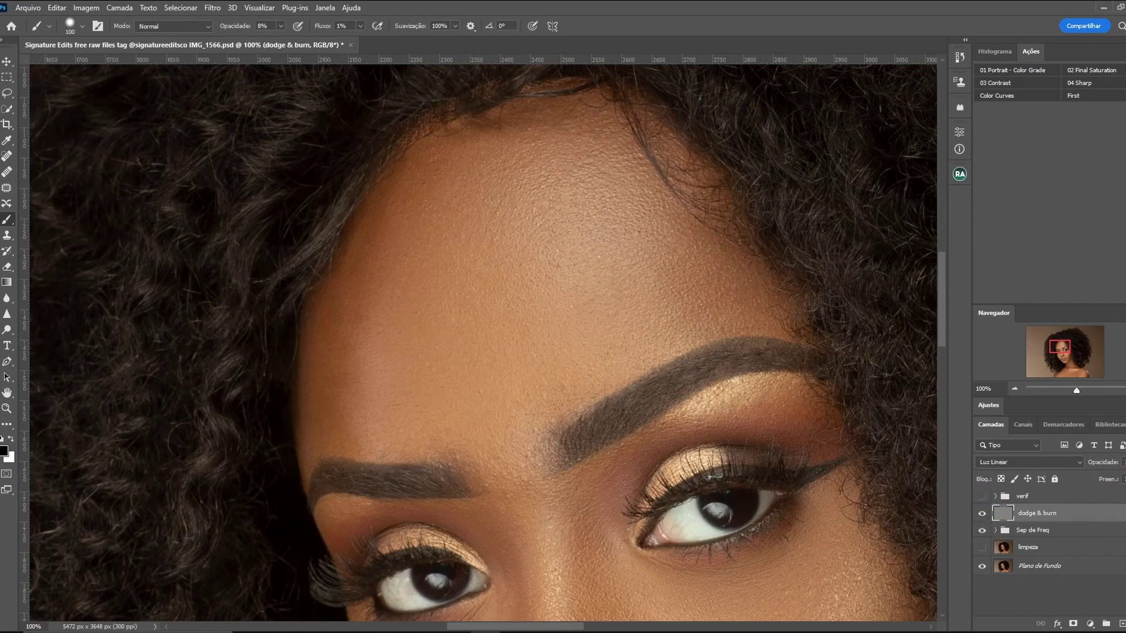
left_click(1082, 516)
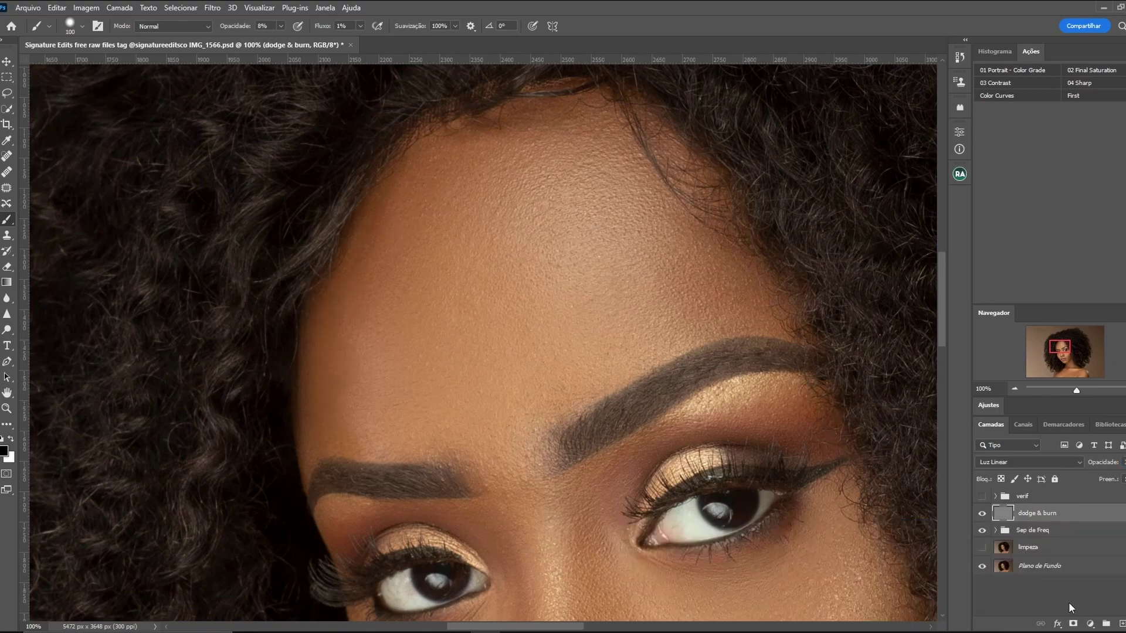
left_click(981, 515)
left_click(982, 496)
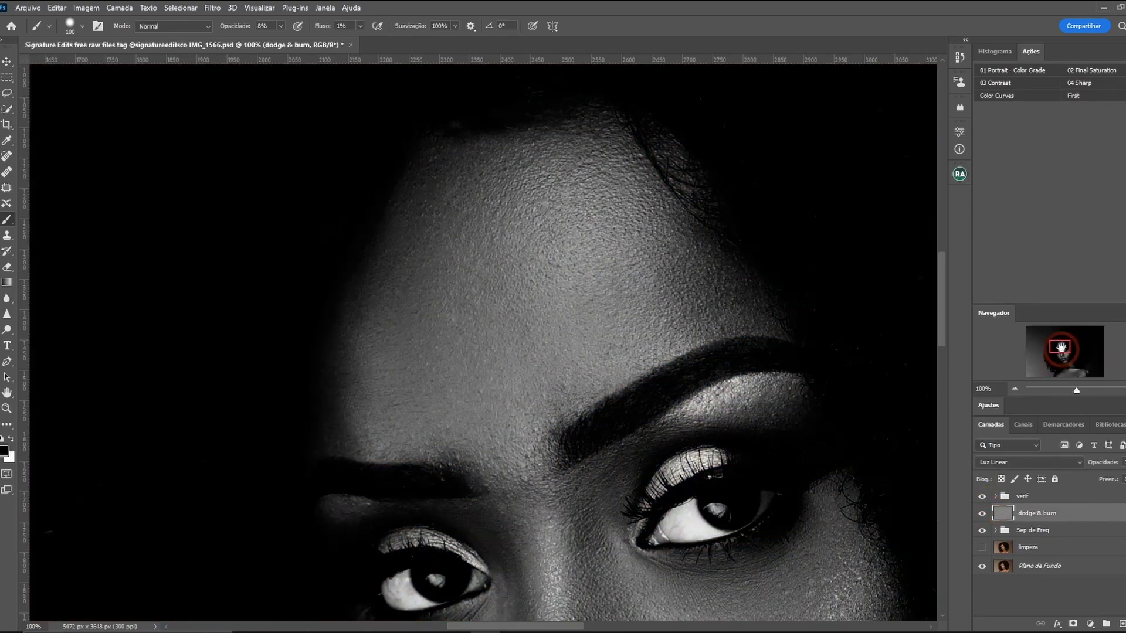
left_click_drag(1059, 345, 1062, 350)
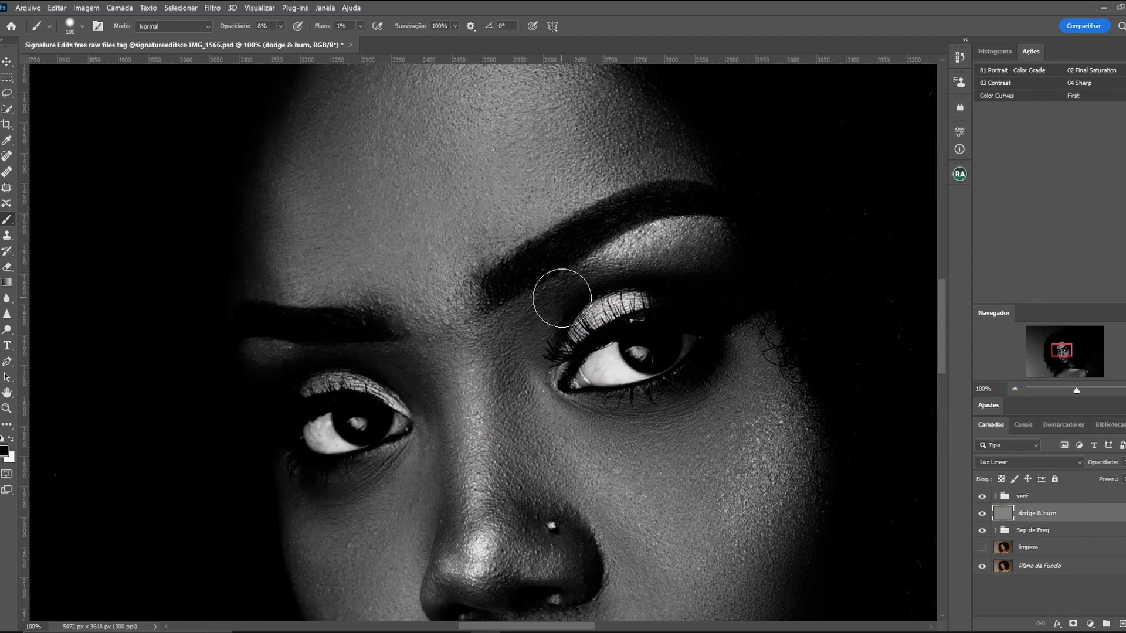
With a small white brush zoomed in on the eyes, brighten the left eye's catchlight
key("bracketleft")
key("bracketleft")
key("bracketleft")
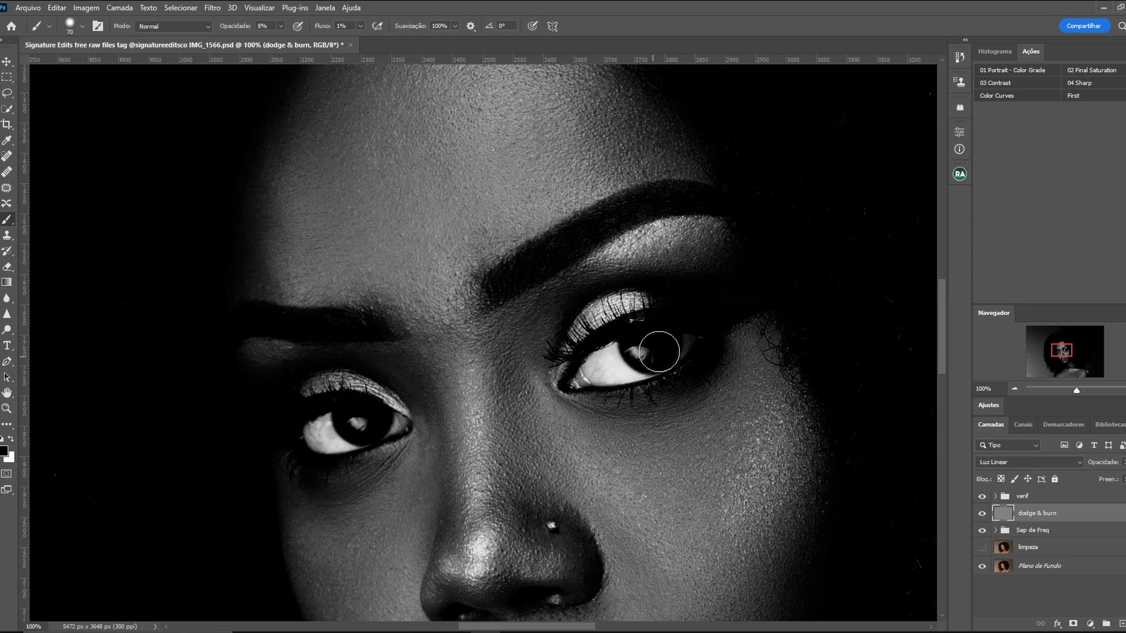
key("bracketleft")
key("bracketleft")
key("ctrl+plus")
key("bracketleft")
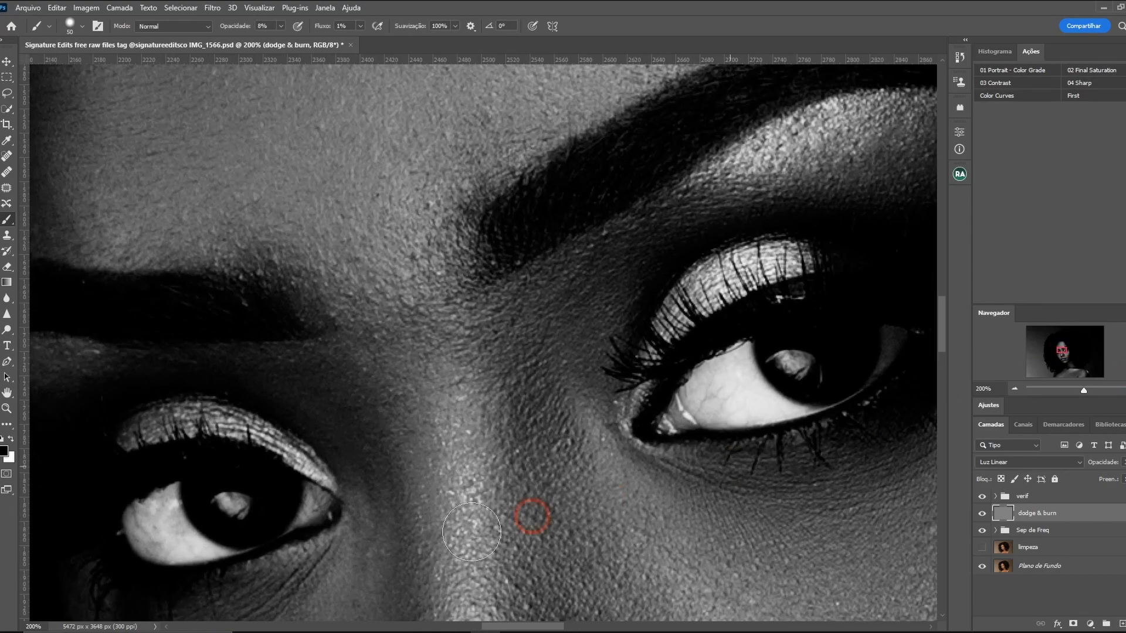
key("bracketleft")
key("bracketleft")
key("bracketleft")
left_click(10, 439)
left_click(251, 503)
left_click_drag(239, 511, 235, 509)
Brighten the right eye's catchlight and even the shading at the inner and outer eye corners
left_click_drag(805, 364, 797, 366)
left_click_drag(677, 408, 697, 426)
left_click_drag(326, 536, 341, 500)
key("]")
key("ctrl+minus")
key("]")
key("]")
key("]")
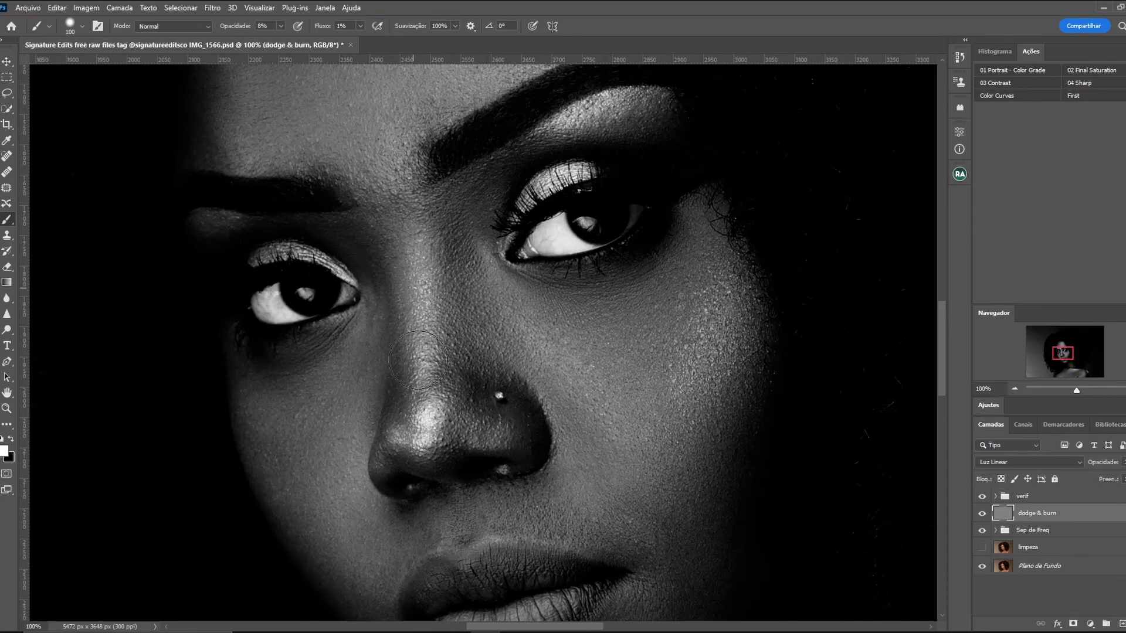
key("bracketleft")
key("bracketleft")
key("bracketleft")
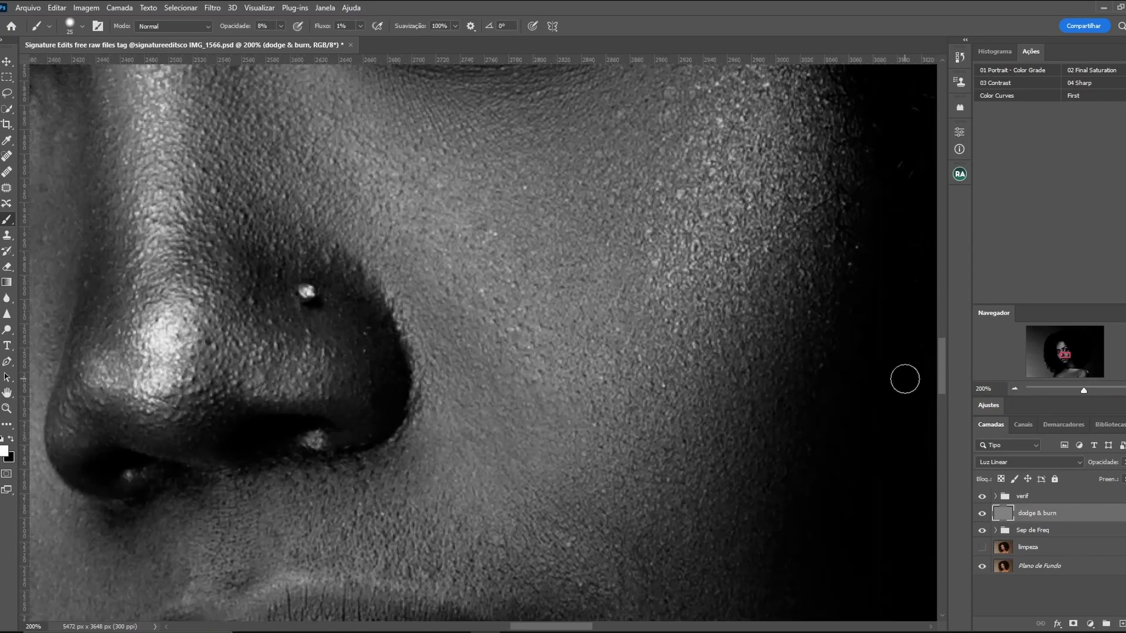
Swap to black and shade the cheek beside the nose with a larger brush
left_click(1113, 391)
key("x")
key("bracketright")
key("bracketright")
key("bracketright")
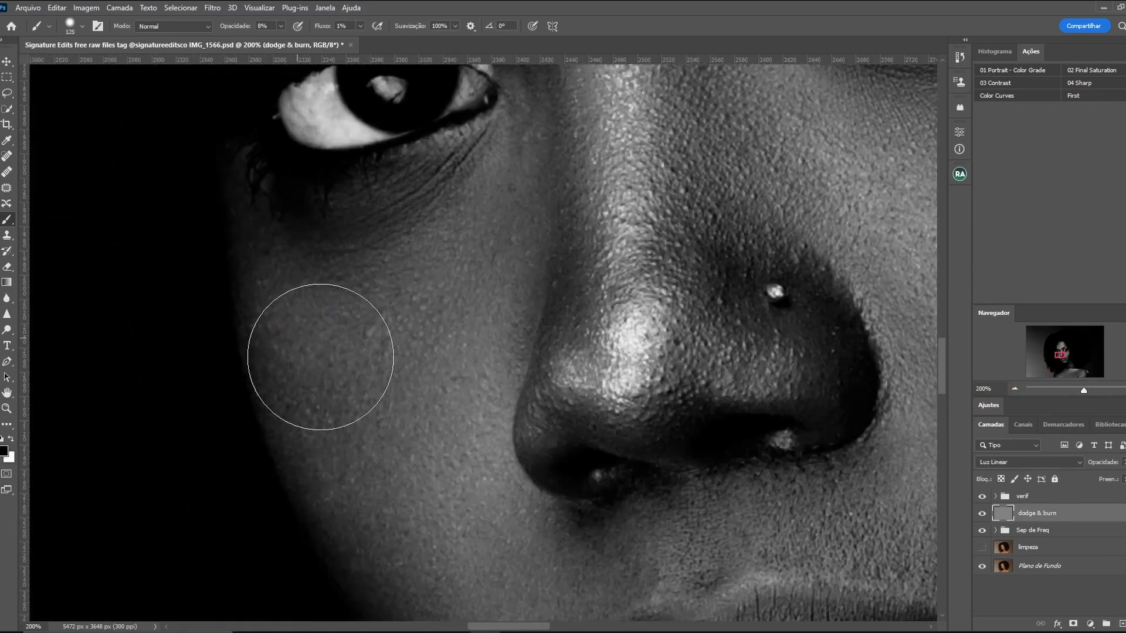
key("ctrl+minus")
key("bracketleft")
key("bracketleft")
key("bracketleft")
key("bracketright")
key("bracketright")
key("bracketright")
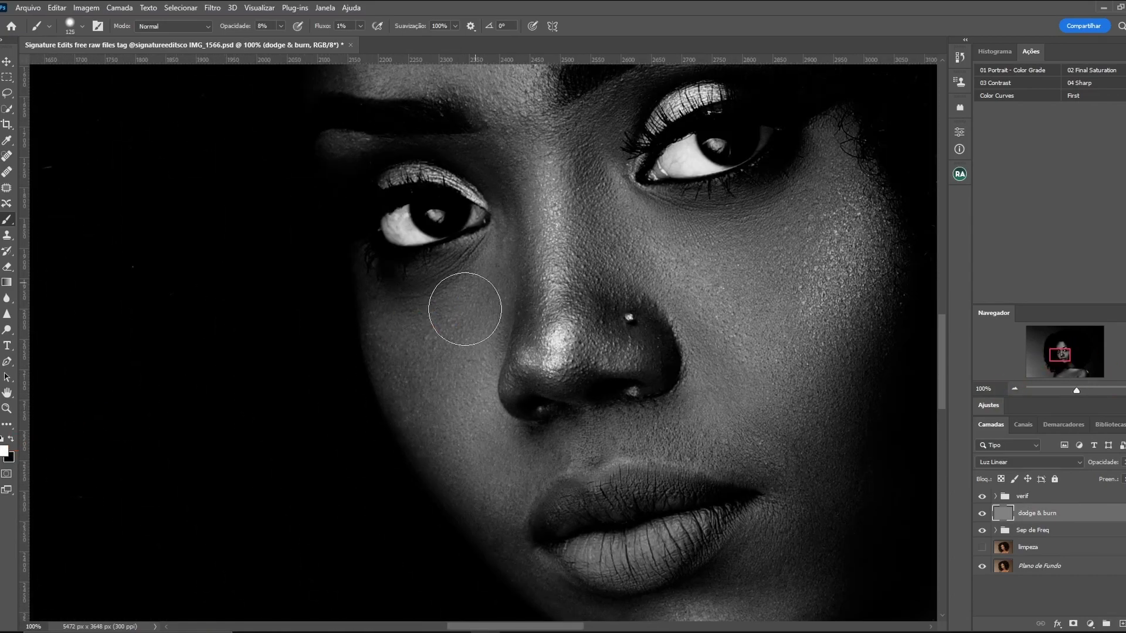
scroll(470, 383, "down", 4)
scroll(470, 383, "right", 2)
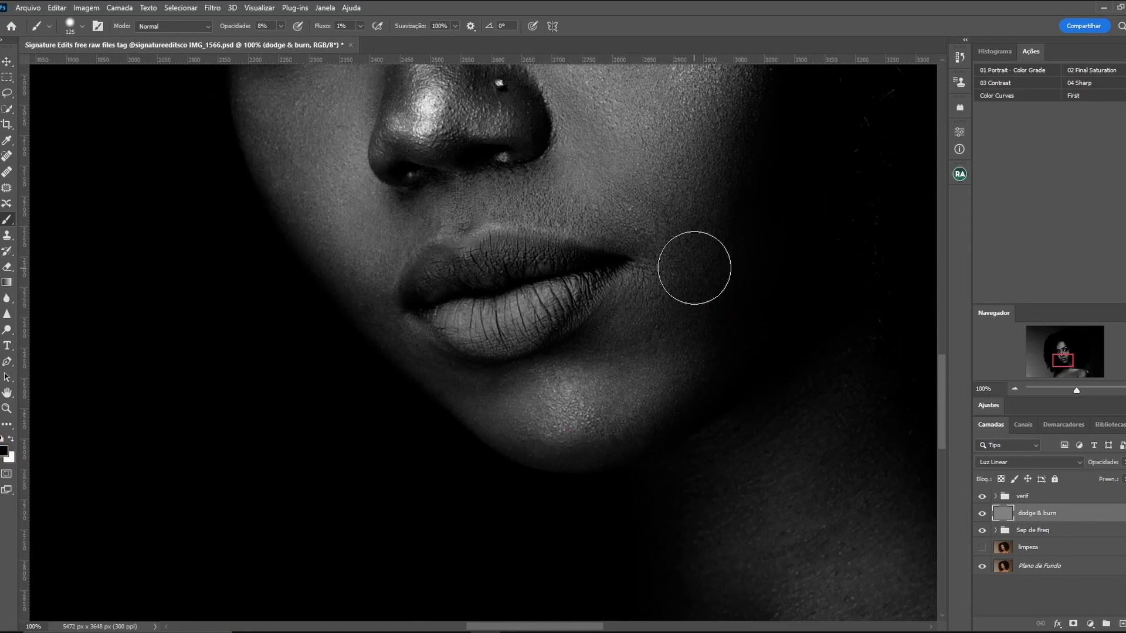
Shade the neck and shoulder, alternating black and white with a large brush
left_click(1015, 389)
scroll(469, 351, "down", 3)
key("bracketleft")
key("bracketleft")
key("bracketleft")
key("x")
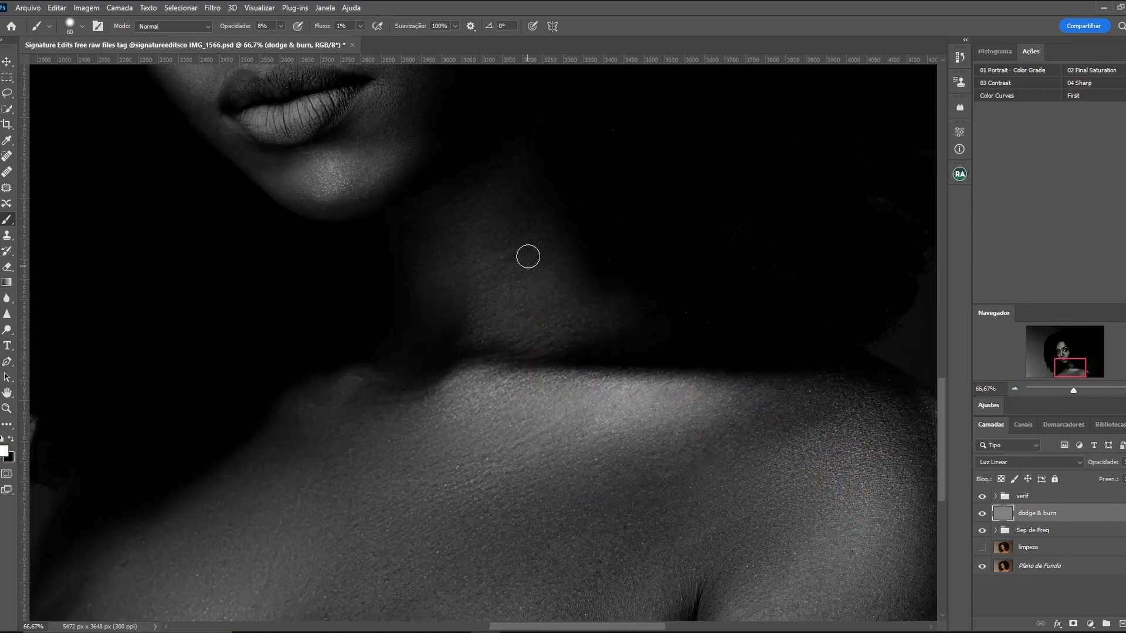
scroll(506, 224, "right", 2)
key("x")
key("bracketright")
key("bracketright")
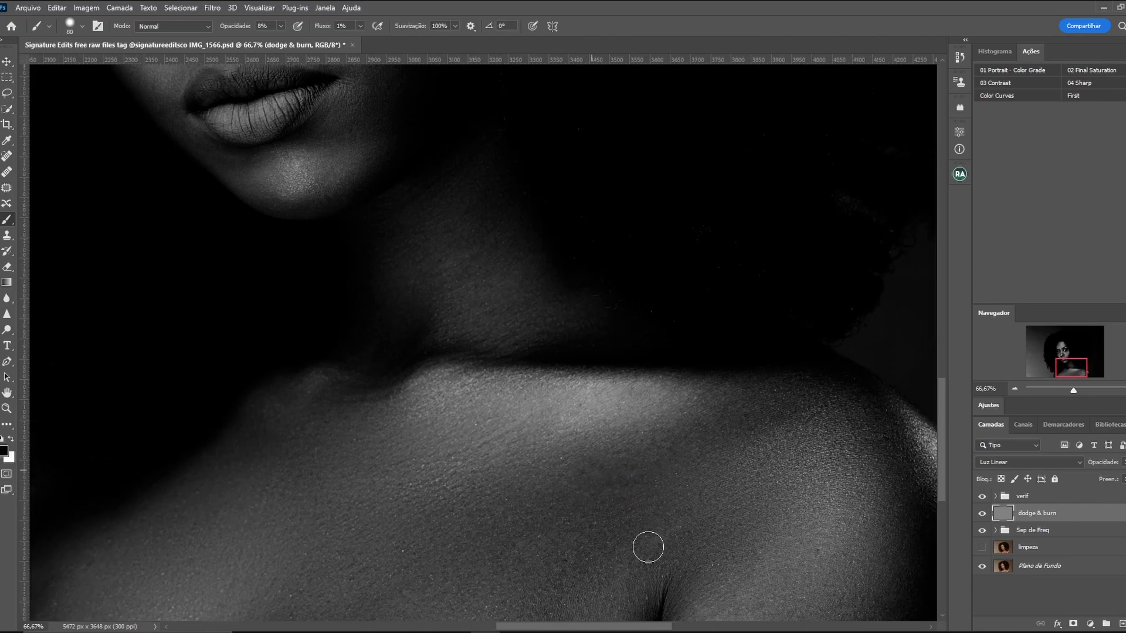
key("x")
scroll(192, 515, "right", 13)
scroll(343, 437, "left", 1)
key("bracketright")
key("bracketright")
key("bracketright")
scroll(344, 437, "right", 1)
Toggle the dodge & burn layer off and on to compare the retouching, leaving it visible
scroll(410, 528, "left", 15)
scroll(209, 229, "right", 15)
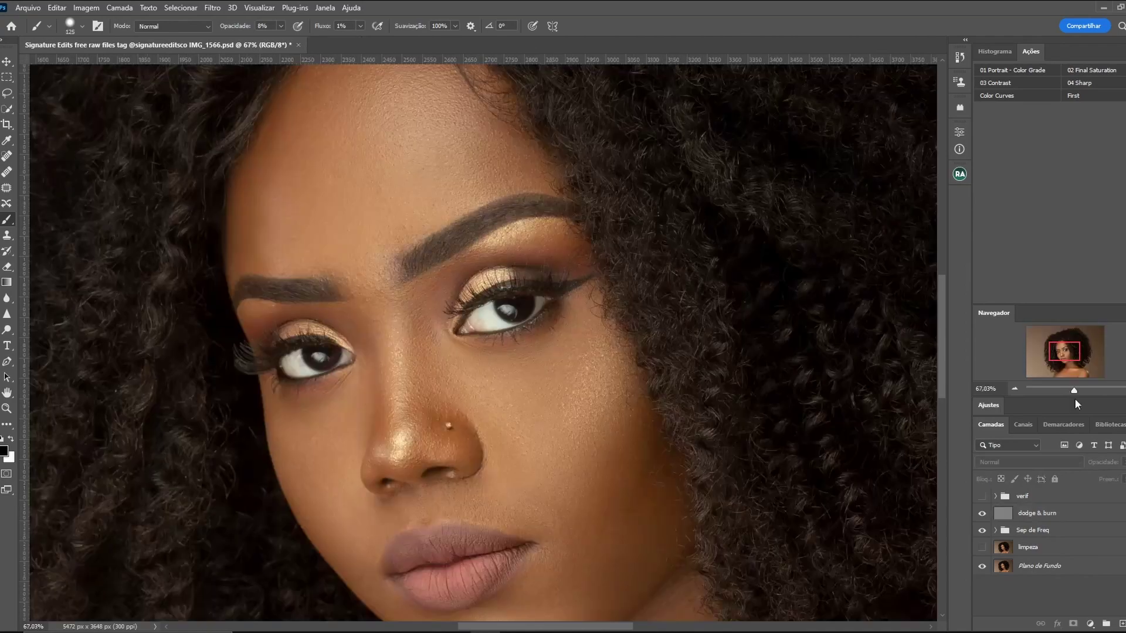
left_click_drag(1072, 358, 1071, 355)
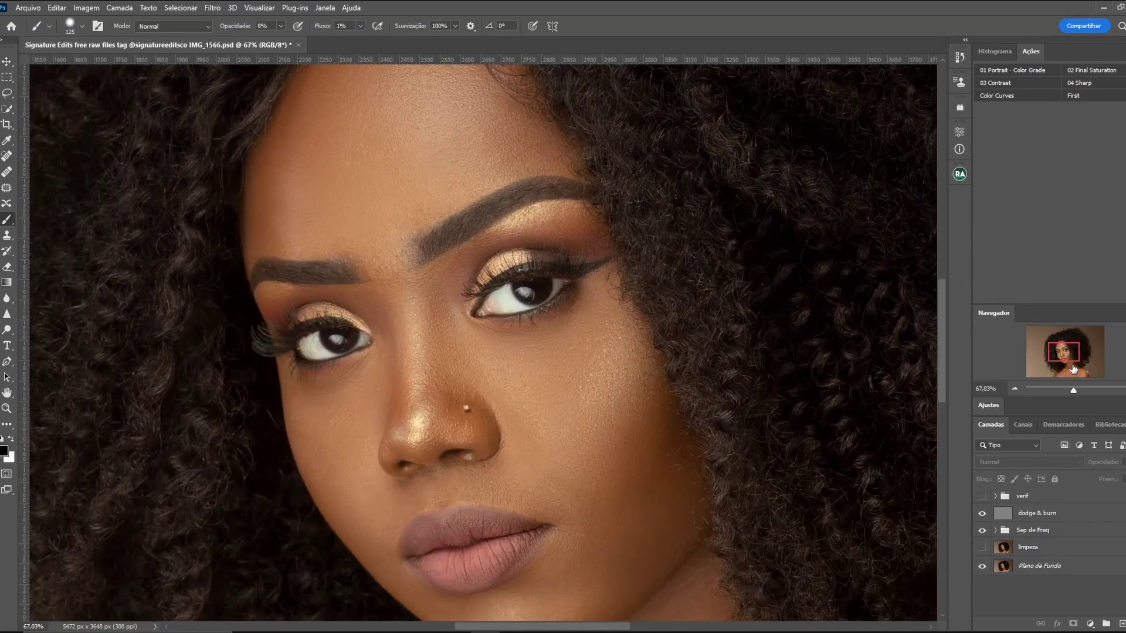
left_click(1074, 521)
left_click(982, 514)
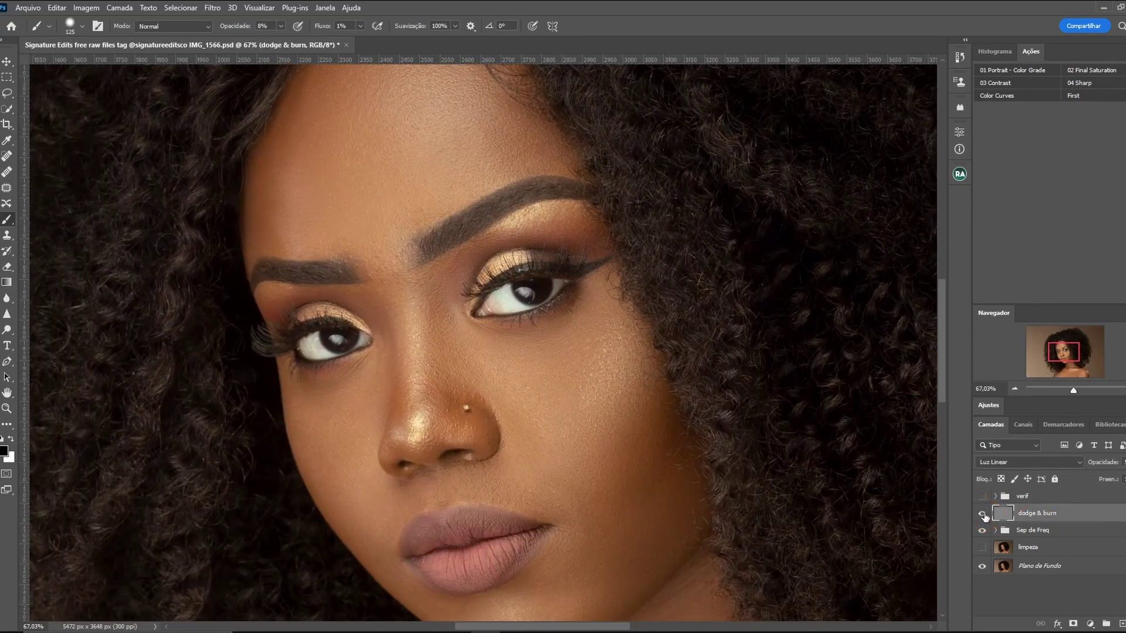
left_click(983, 516)
left_click(985, 516)
left_click(983, 514)
left_click(983, 515)
Zoom out to 25% so the whole colour portrait is visible
left_click(1015, 388)
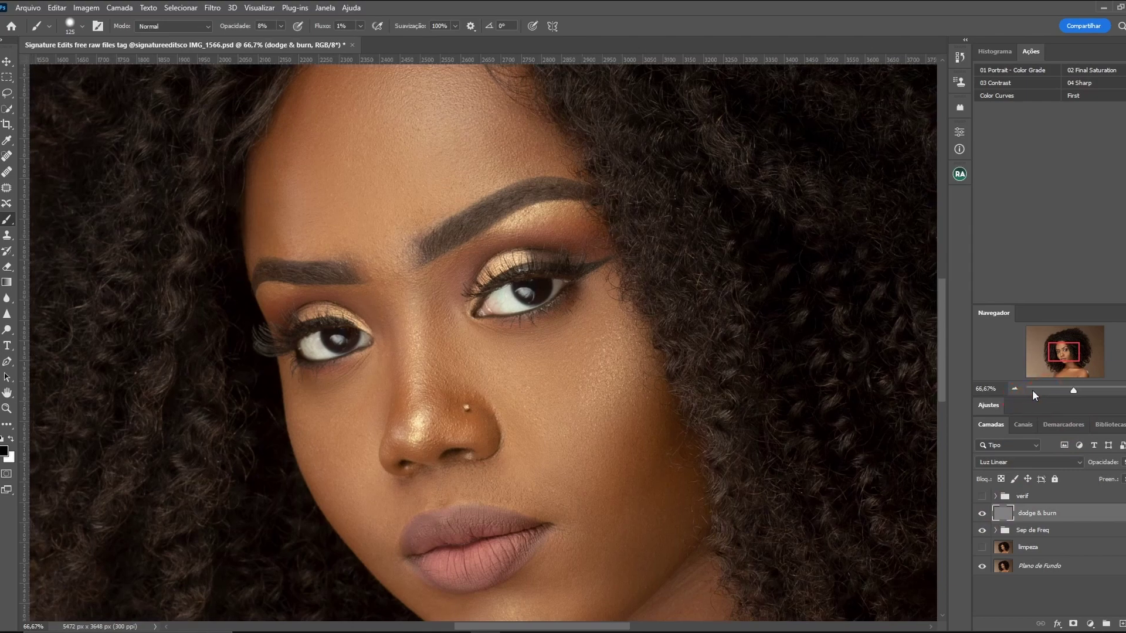
left_click(1015, 389)
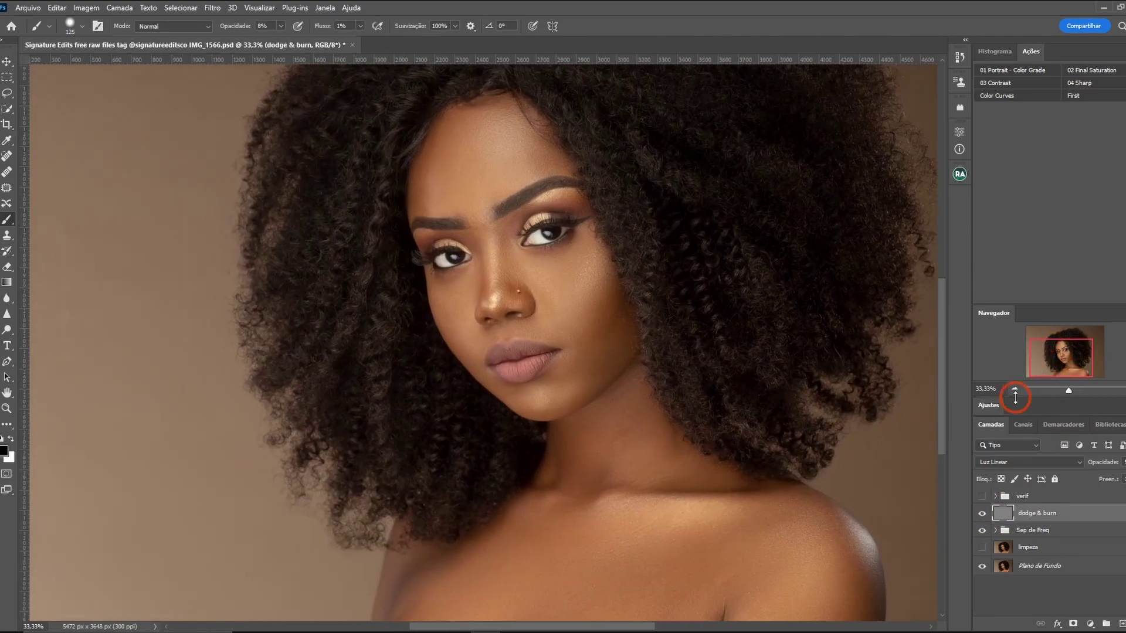
left_click(1015, 389)
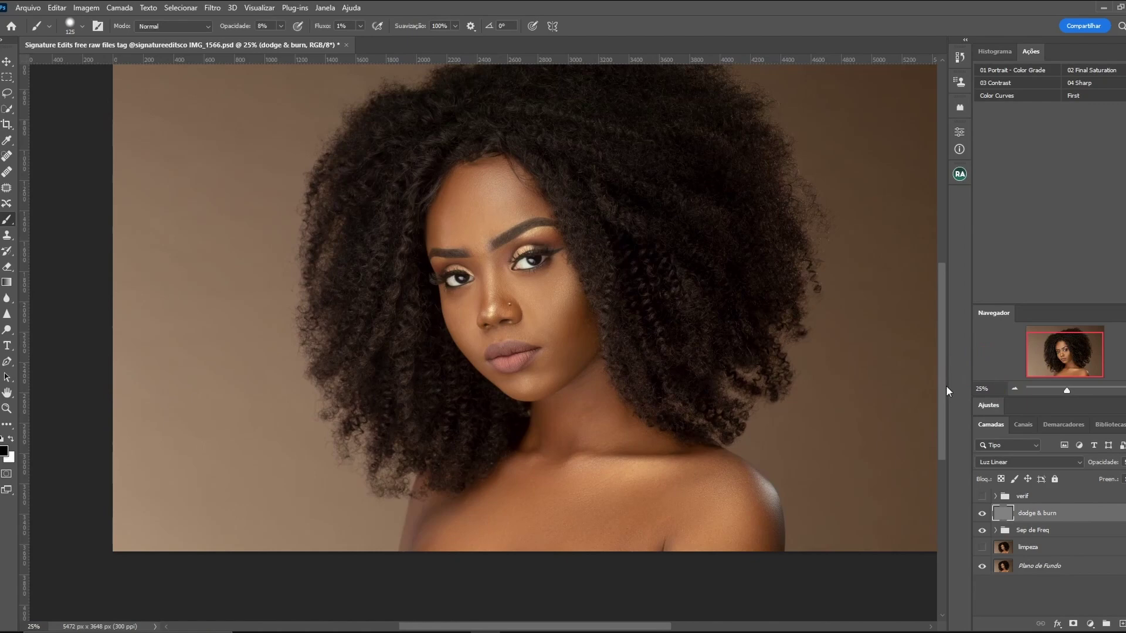
left_click_drag(939, 378, 939, 367)
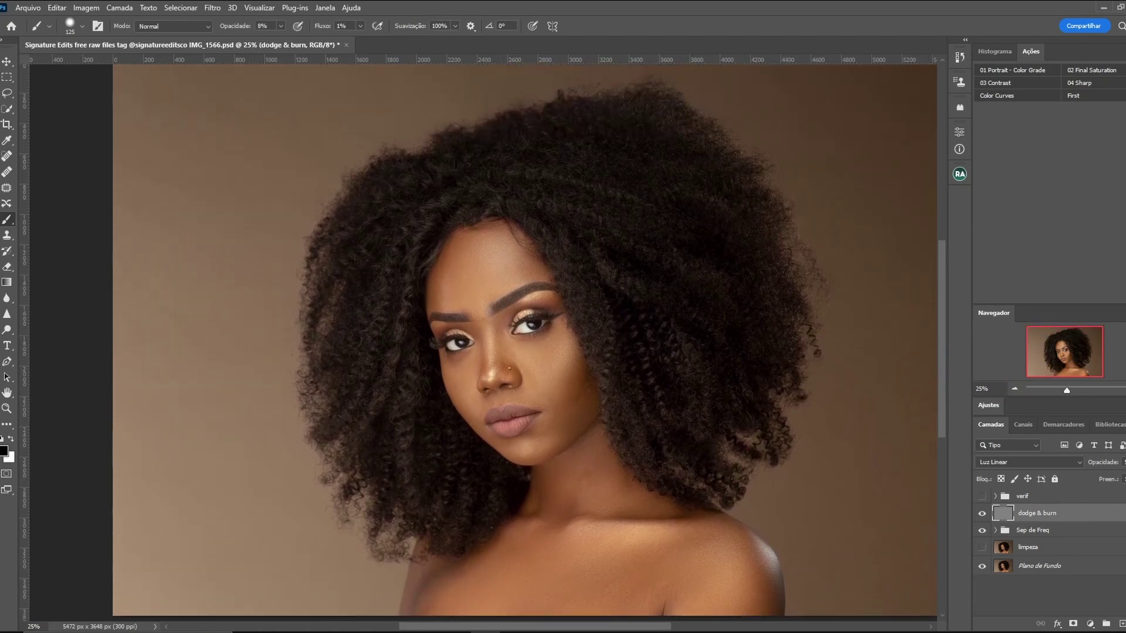
left_click_drag(607, 628, 630, 627)
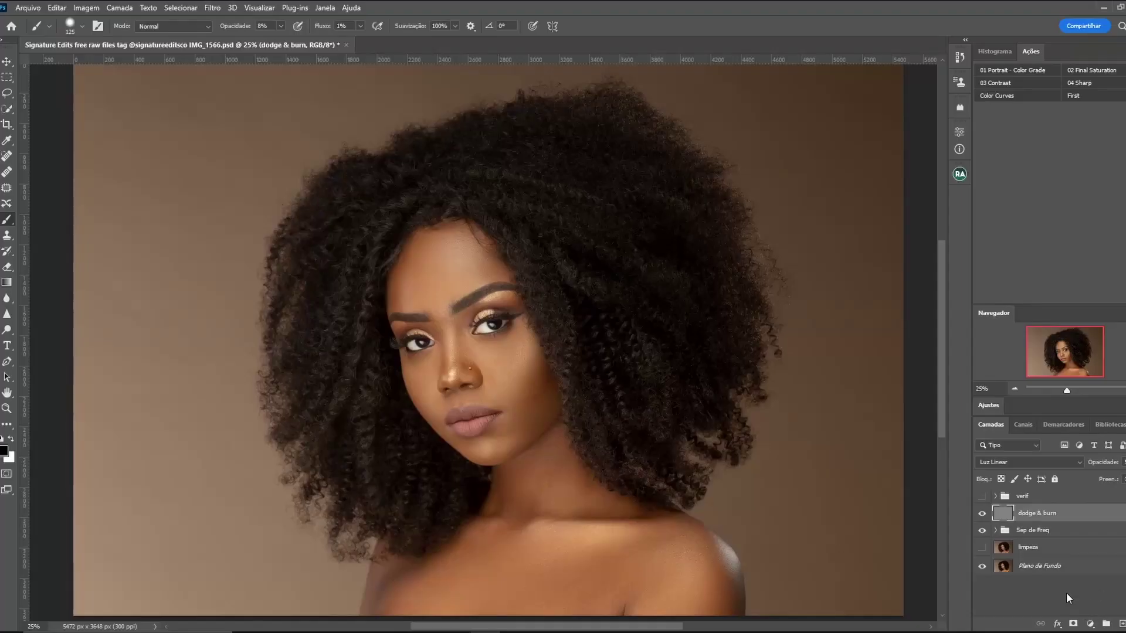
left_click(1092, 624)
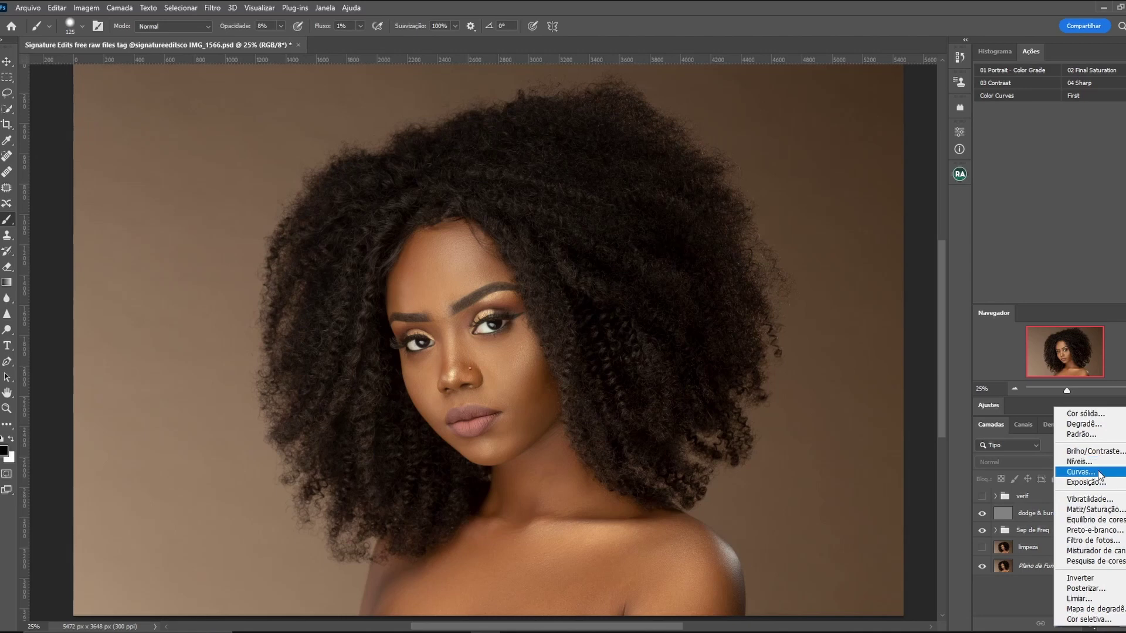
Add a Curves layer named contraste in Luminosidade mode, pulling shadows down and lifting highlights
left_click(1096, 474)
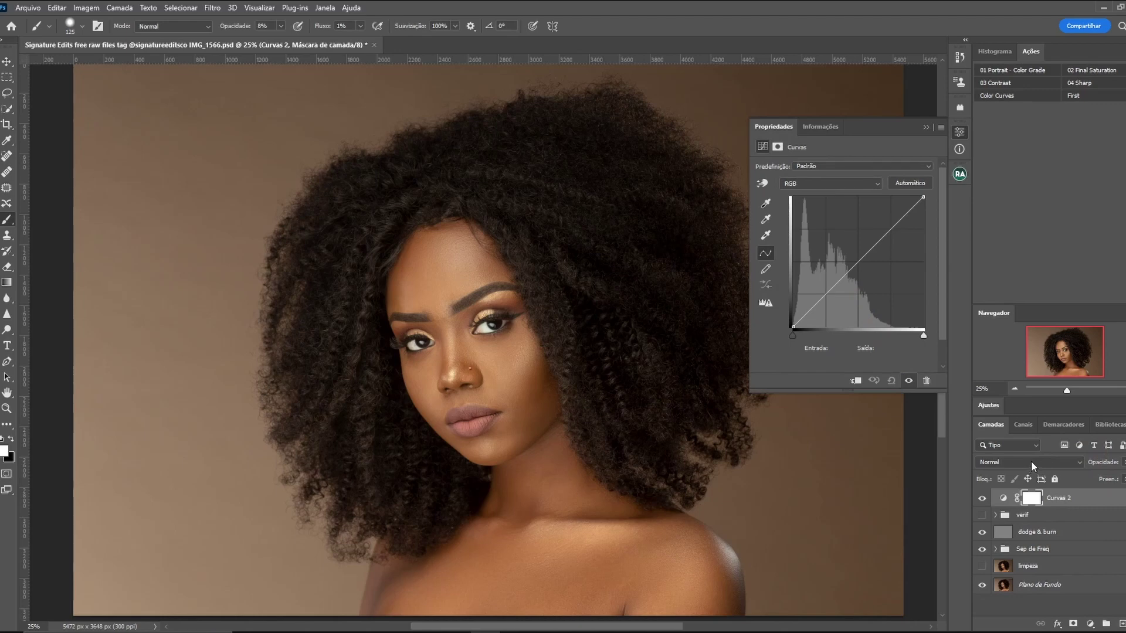
double_click(1065, 498)
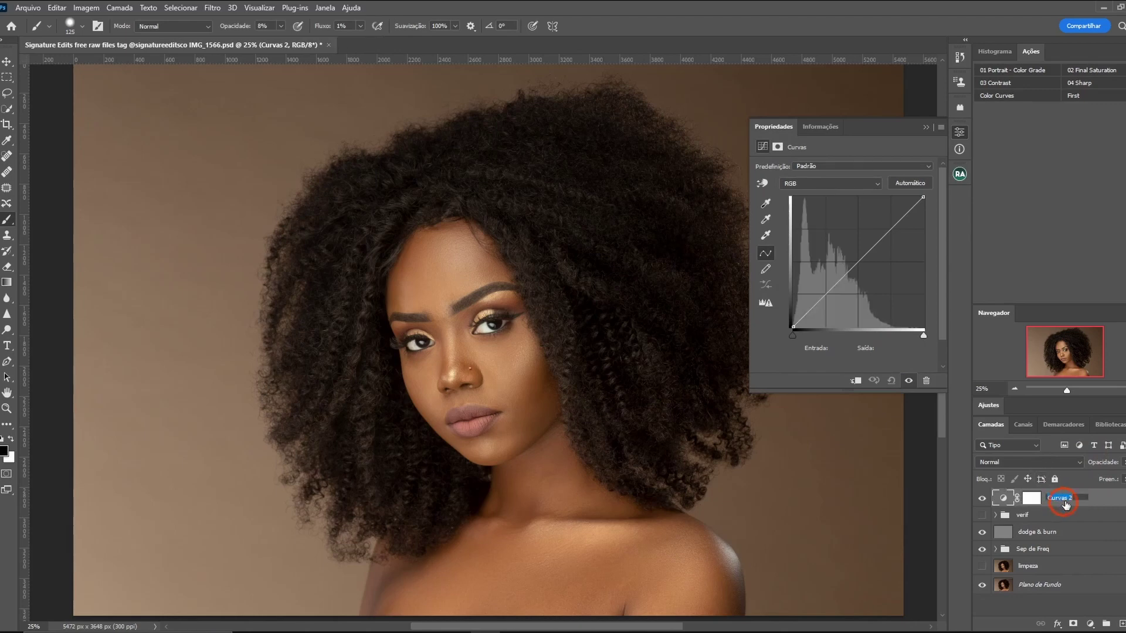
type("c")
type("e")
key("Return")
left_click(1050, 463)
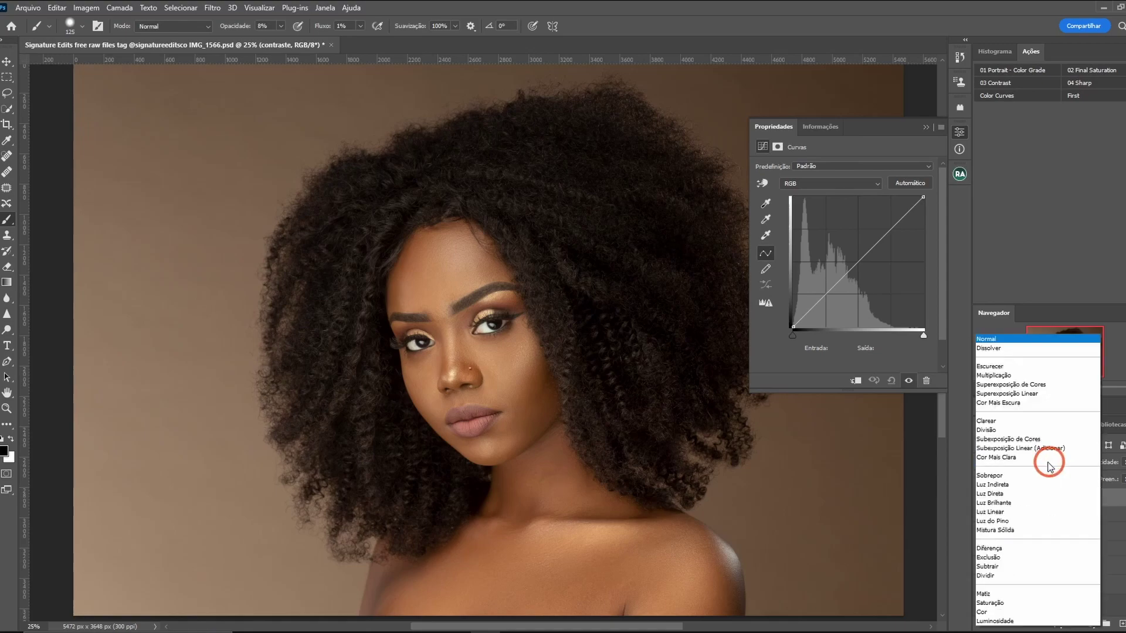
left_click(1037, 622)
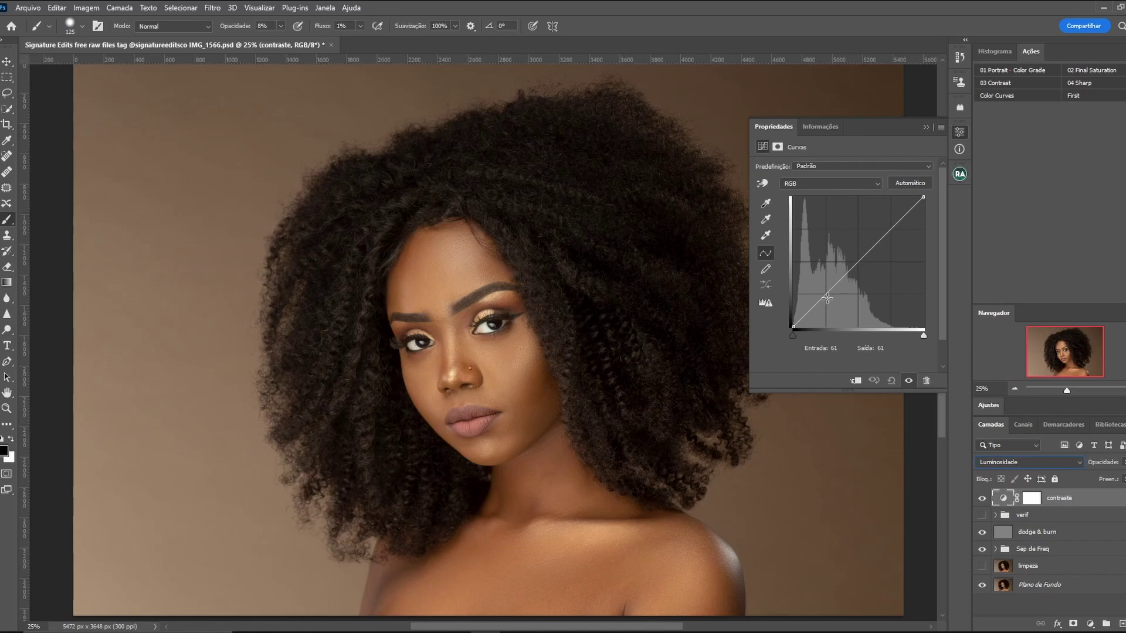
left_click_drag(828, 301, 828, 298)
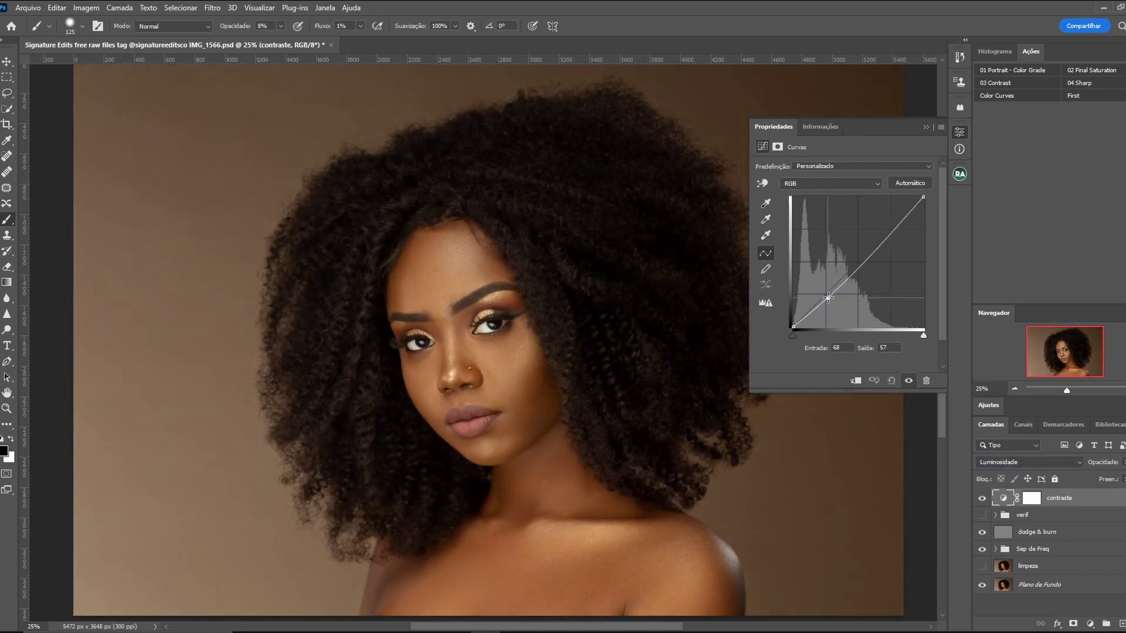
left_click(883, 230)
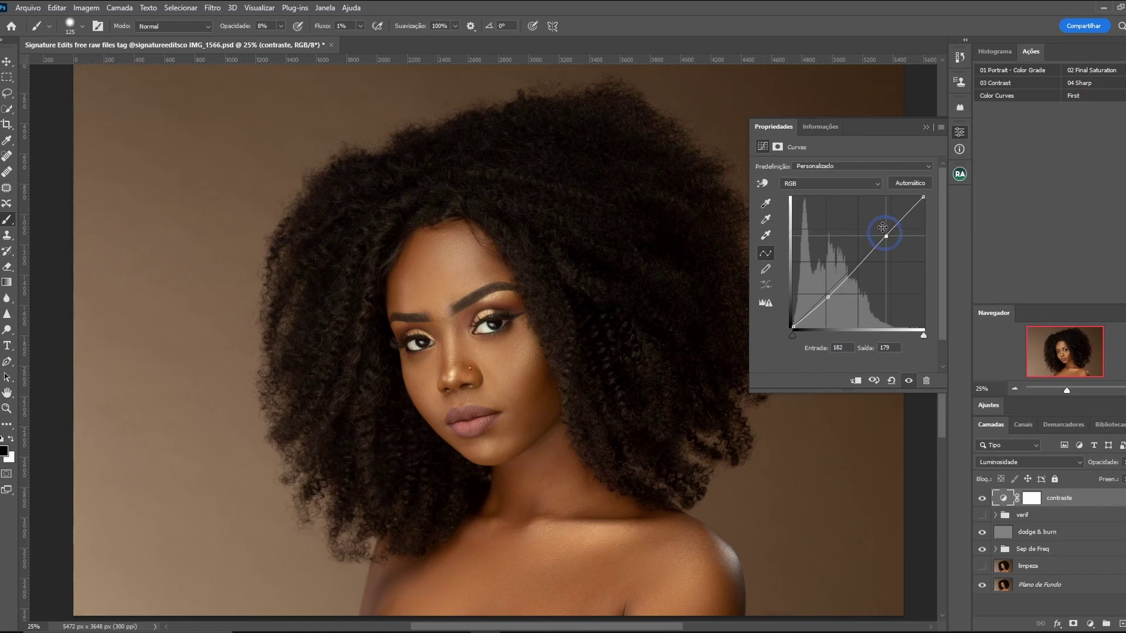
left_click(884, 230)
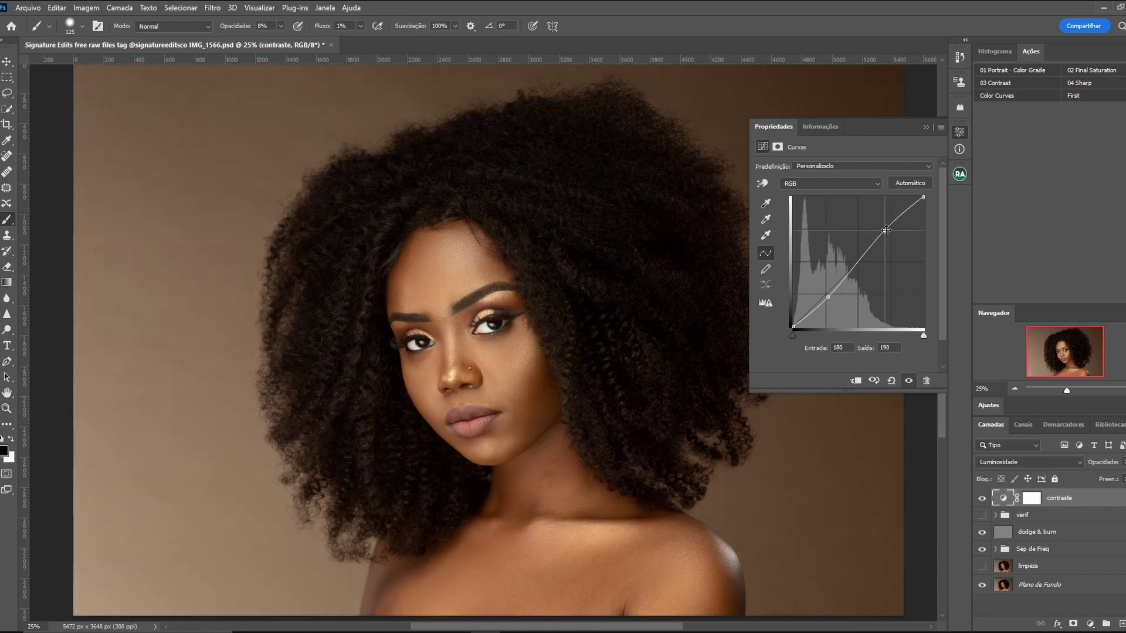
Collapse the Curves properties and compare the portrait with and without contraste
left_click(924, 128)
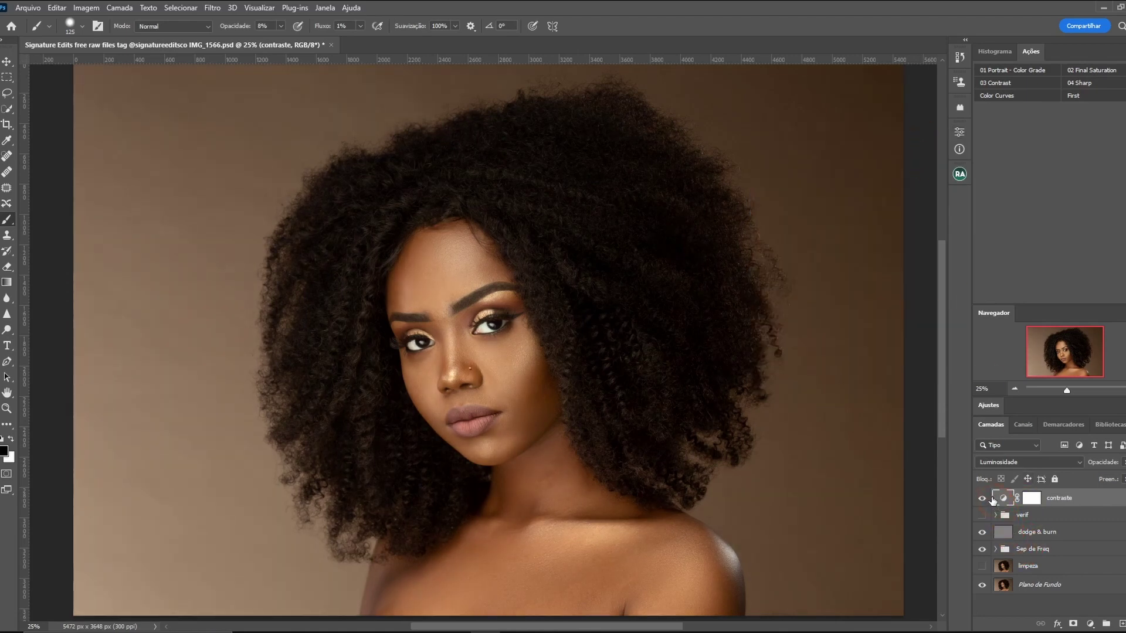
left_click(983, 499)
left_click(1015, 389)
left_click(1120, 389)
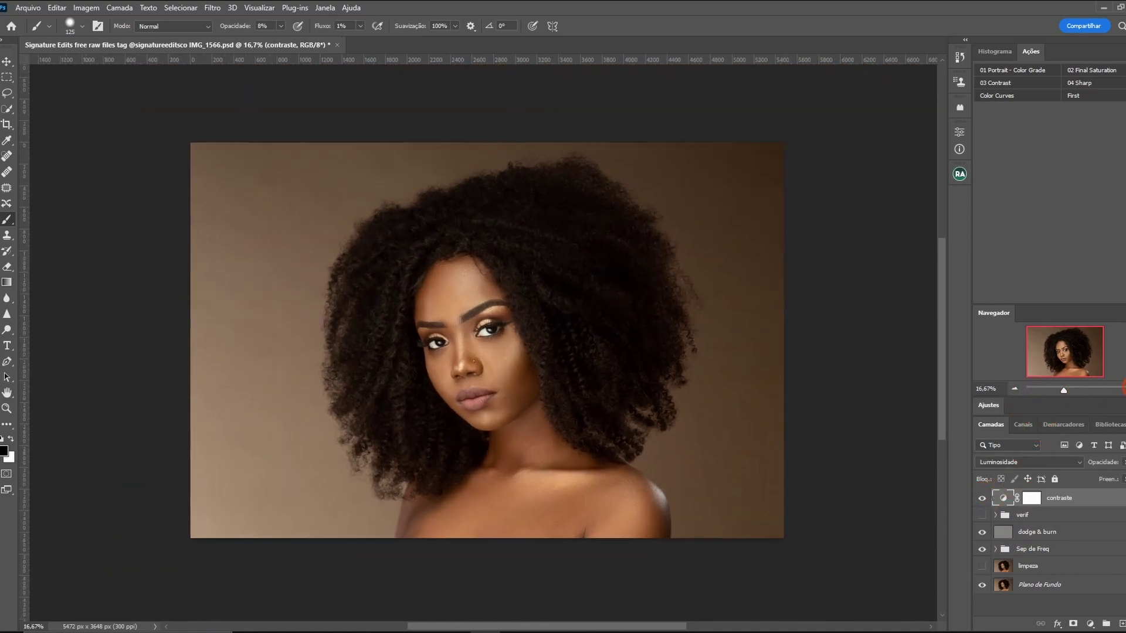
left_click(983, 499)
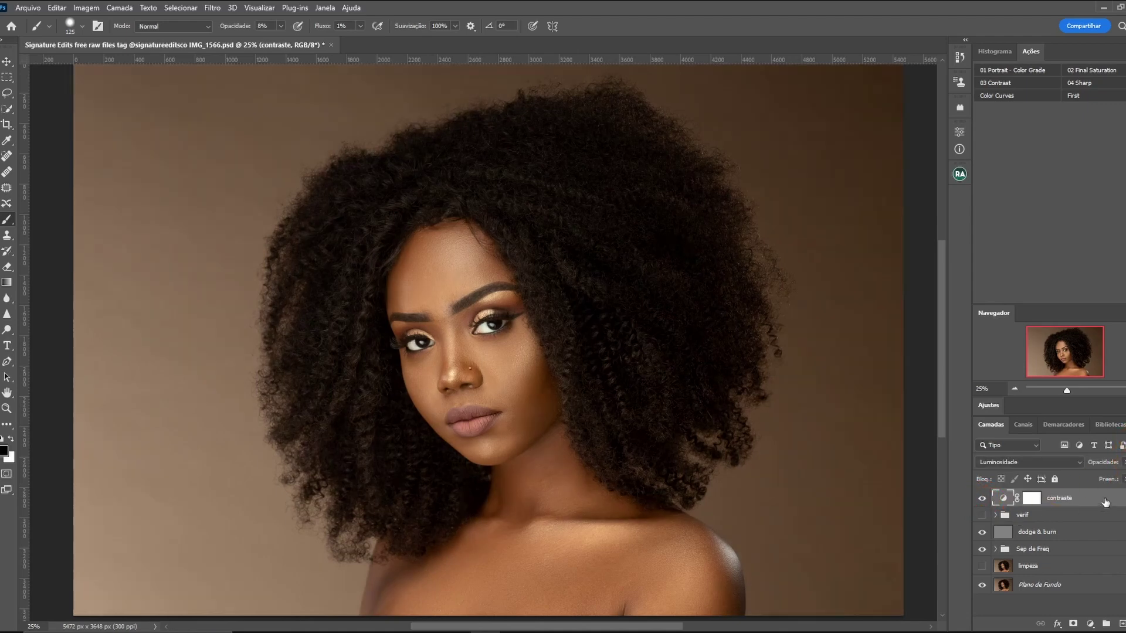
Lower the contraste layer to 80% opacity and toggle it to compare
left_click(1121, 462)
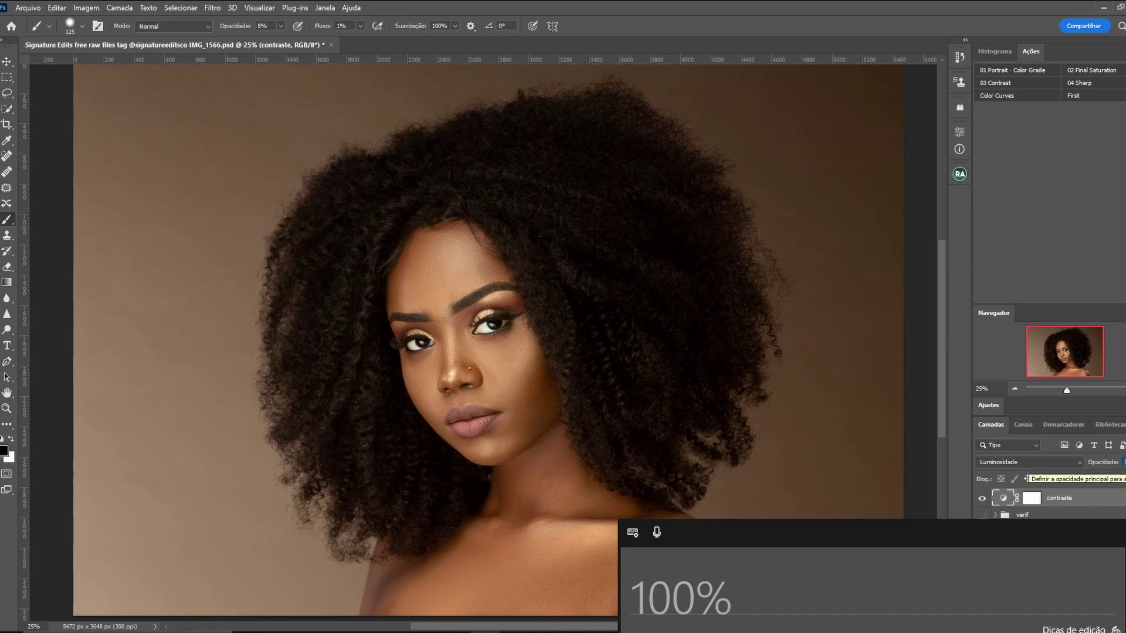
type("80")
key("Return")
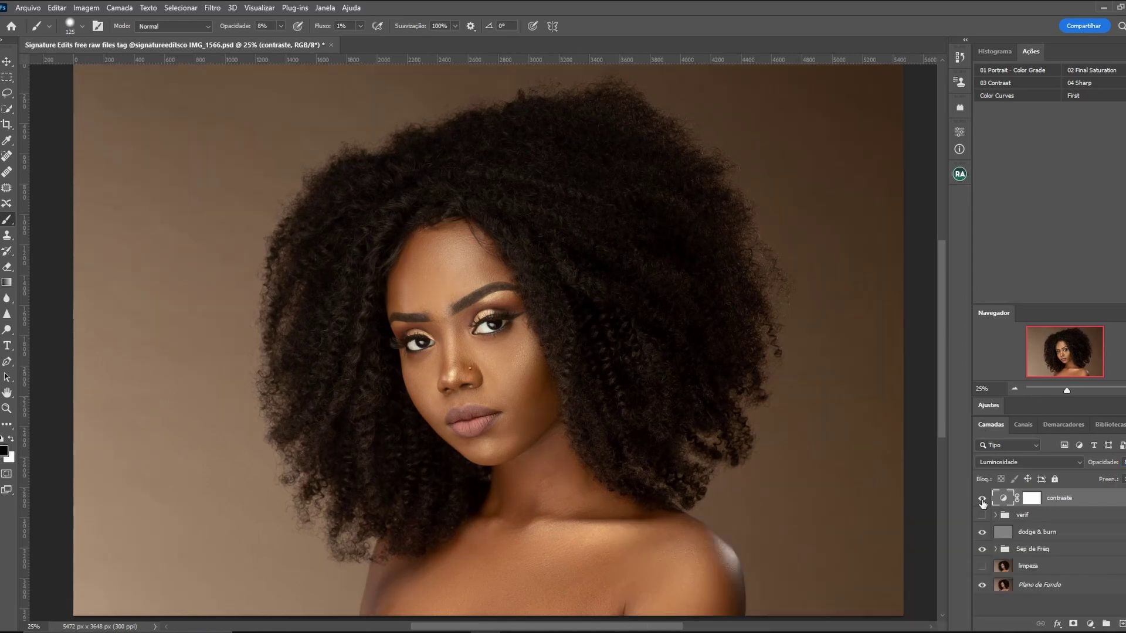
left_click(983, 500)
left_click(985, 503)
left_click(1016, 388)
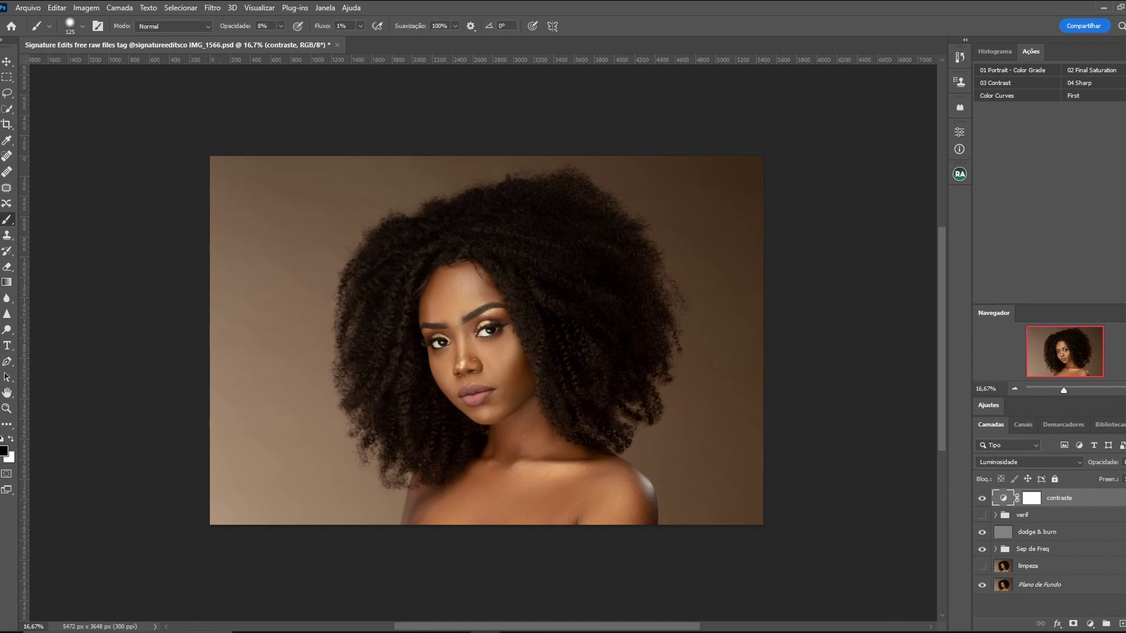
left_click(1078, 613)
key("ctrl+plus")
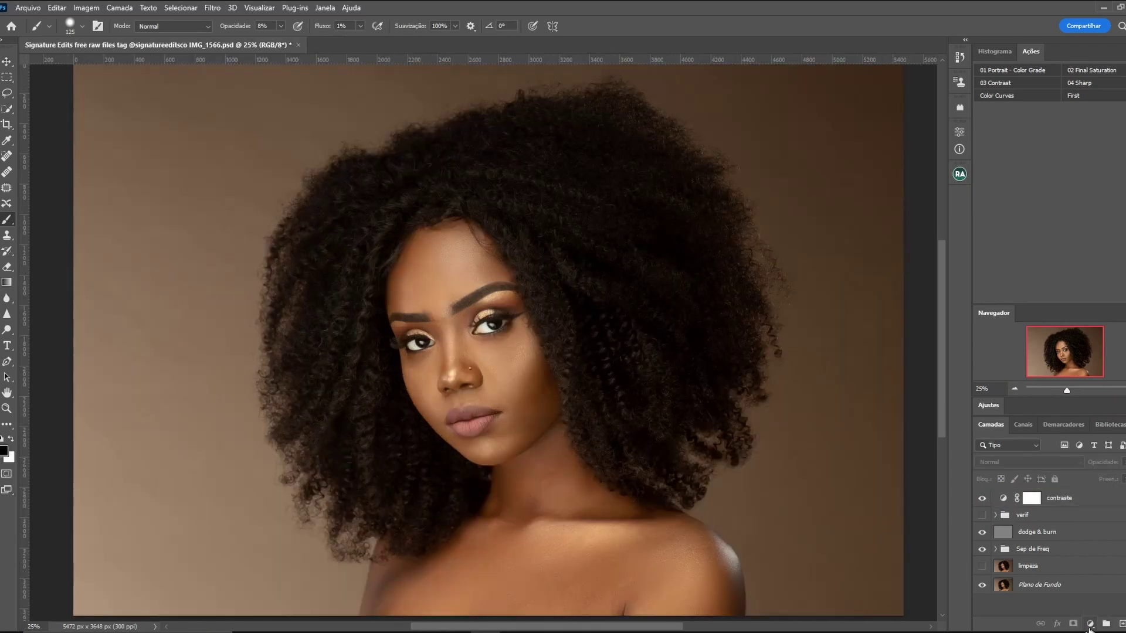
Add a Levels layer with black input 8, white input 245 and slightly brighter midtones
left_click(1090, 624)
left_click(1078, 467)
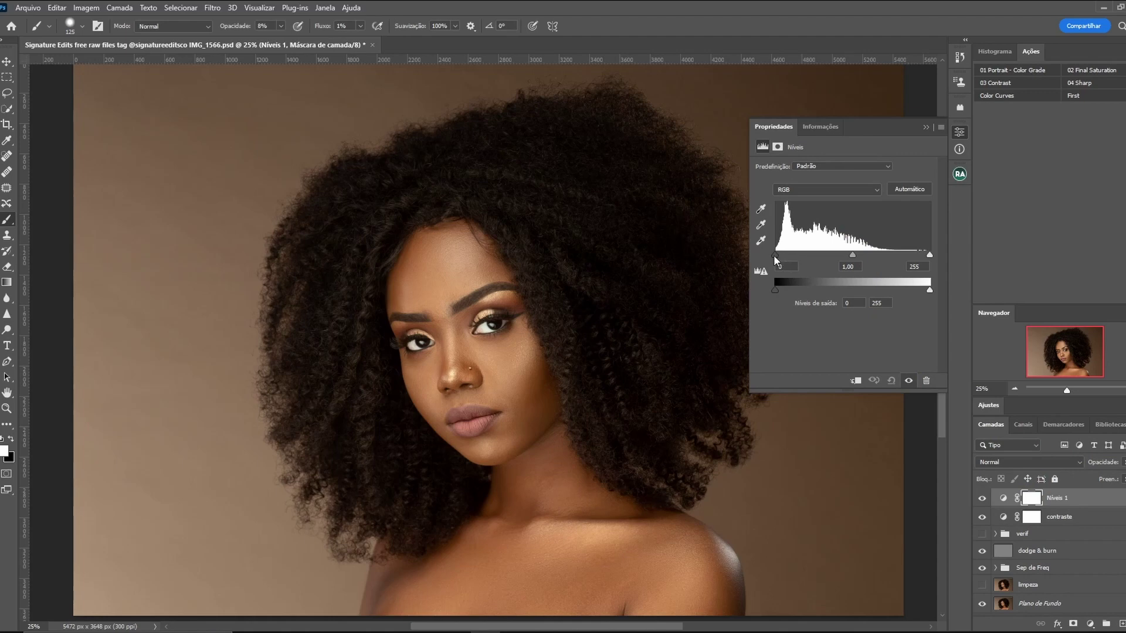
left_click_drag(775, 256, 781, 257)
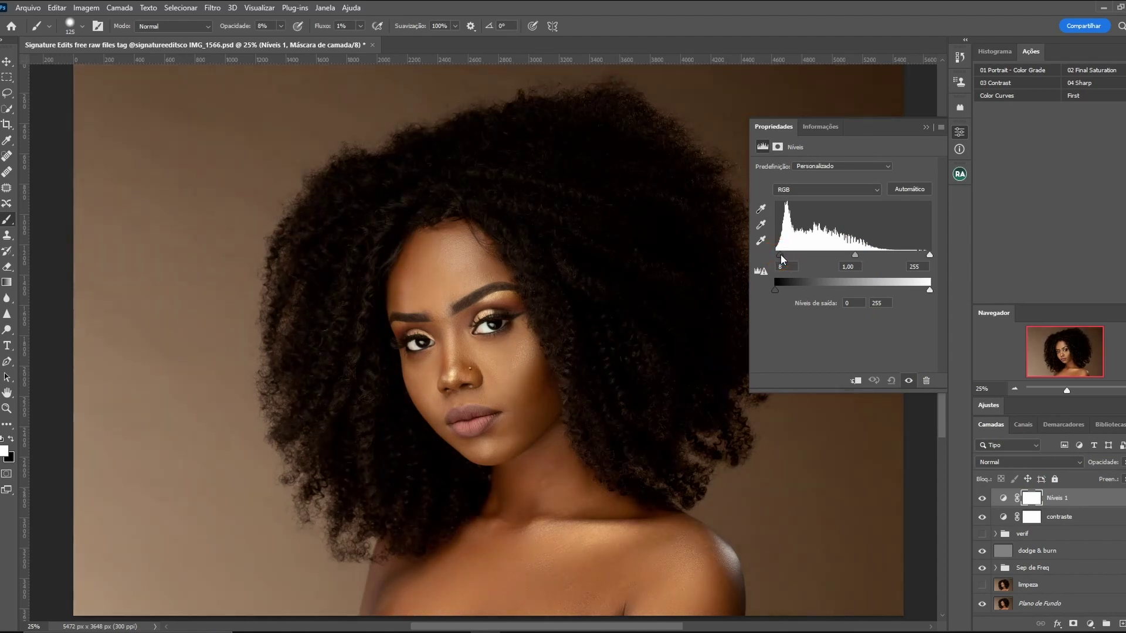
left_click_drag(927, 254, 920, 256)
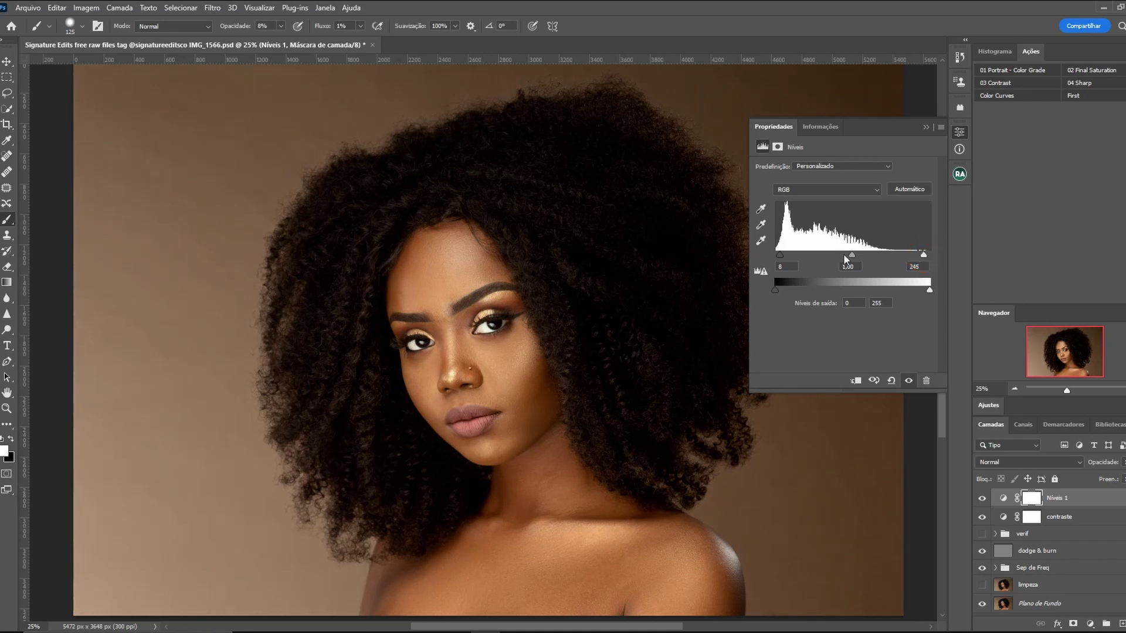
left_click_drag(851, 256, 845, 257)
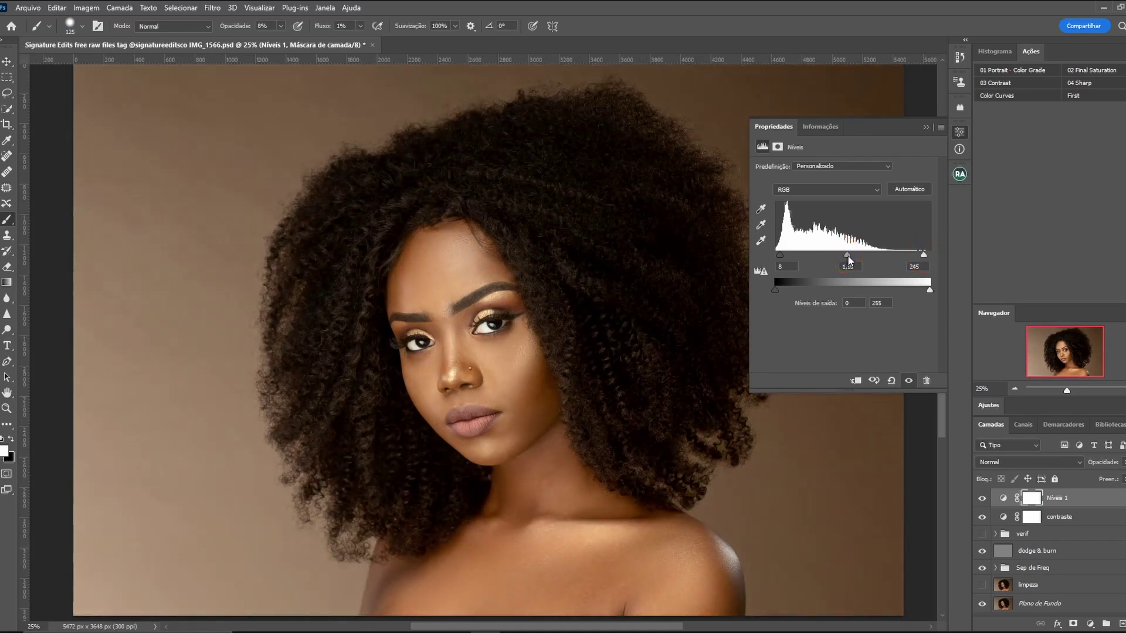
left_click(924, 128)
left_click(982, 498)
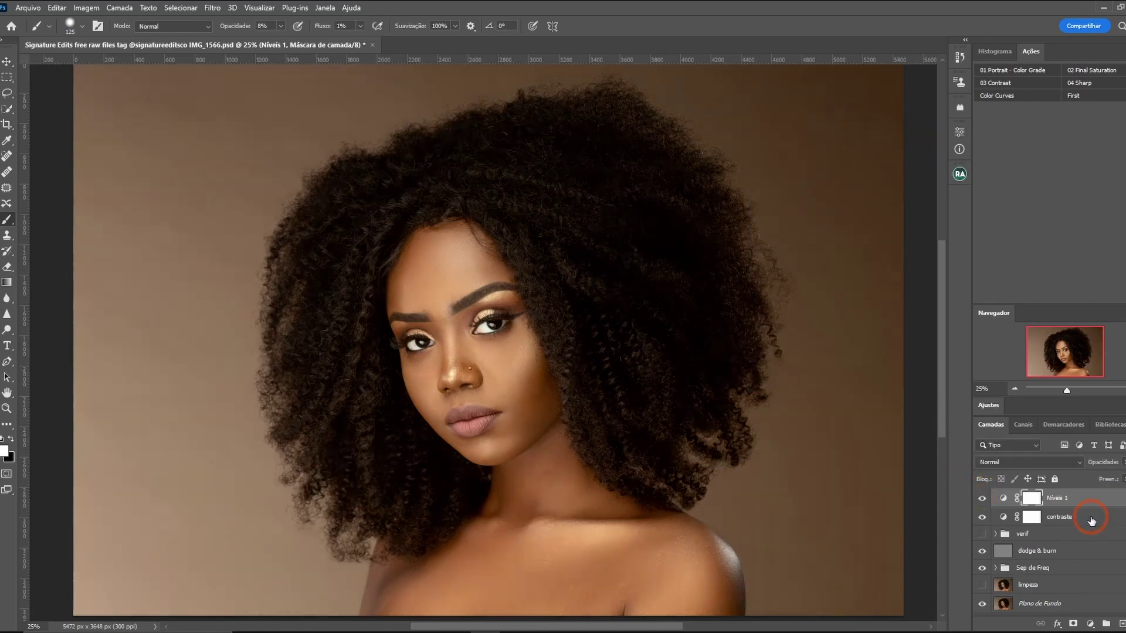
Group Níveis 1 with the contraste curves layer in a group named contraste
left_click(1097, 520, "shift")
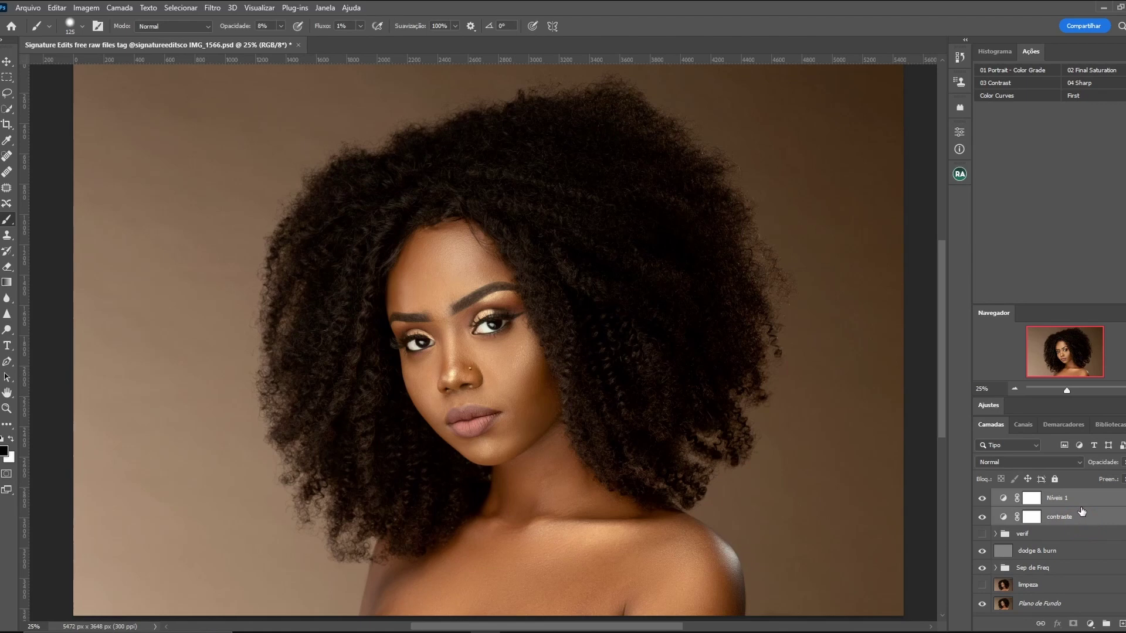
key("ctrl+g")
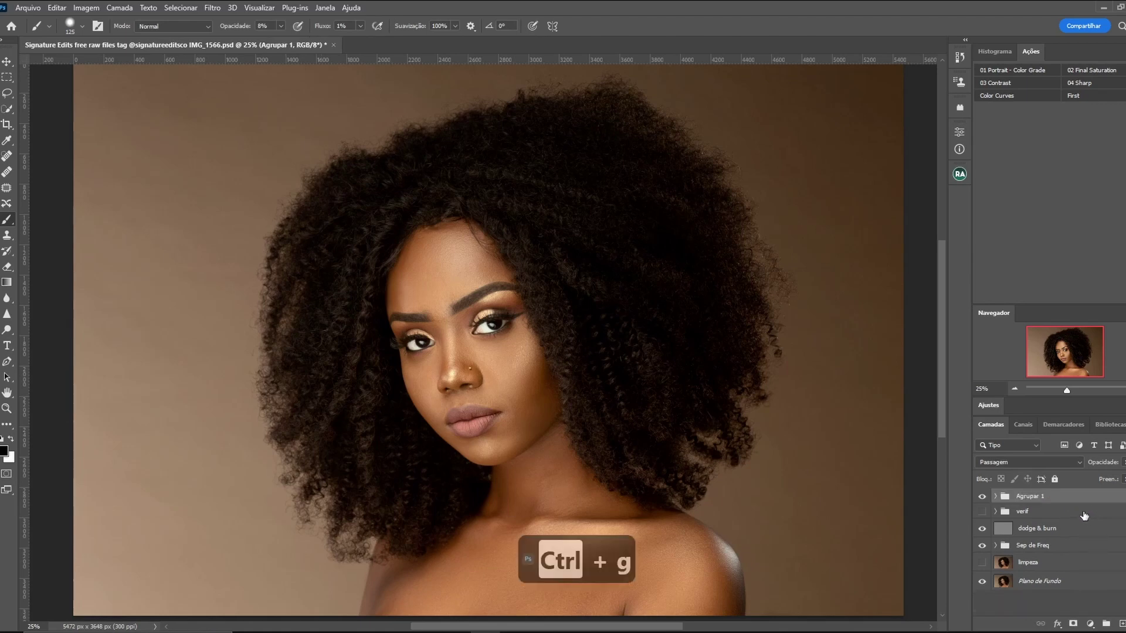
double_click(1037, 499)
type("contraste")
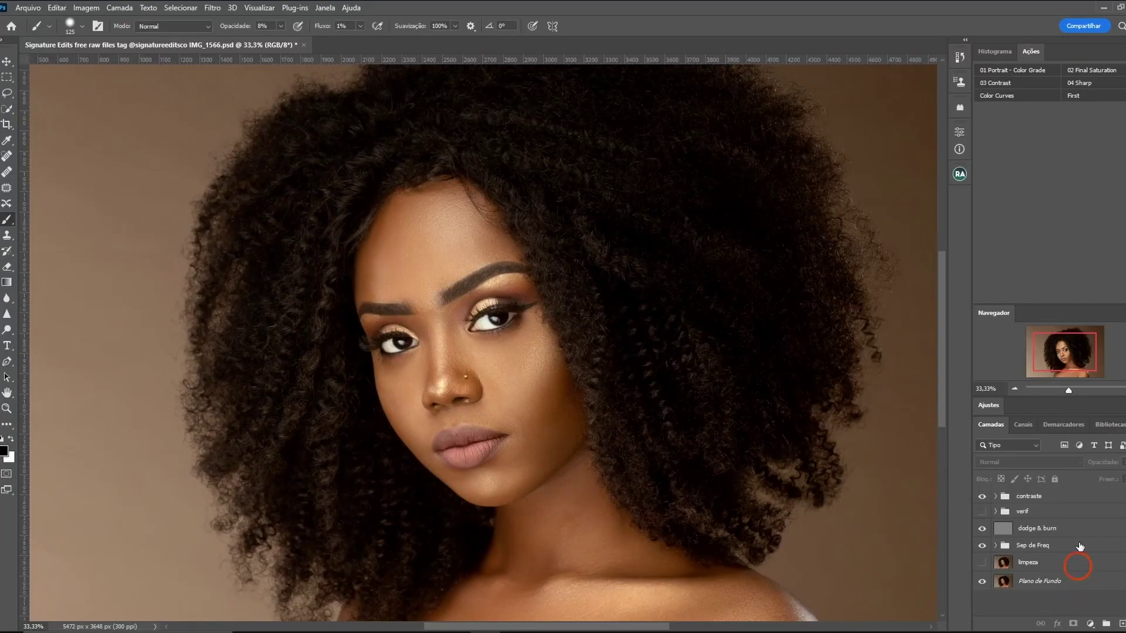
Duplicate every layer from contraste down to Plano de Fundo and merge them into 'nitidez'
left_click(1077, 496)
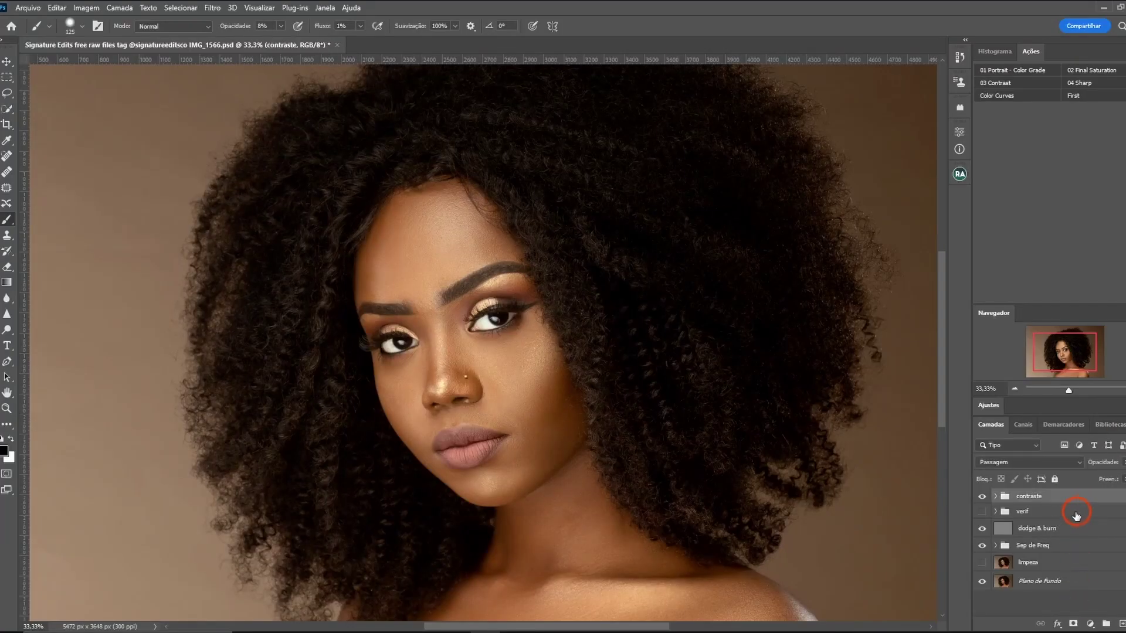
left_click(1081, 582, "shift")
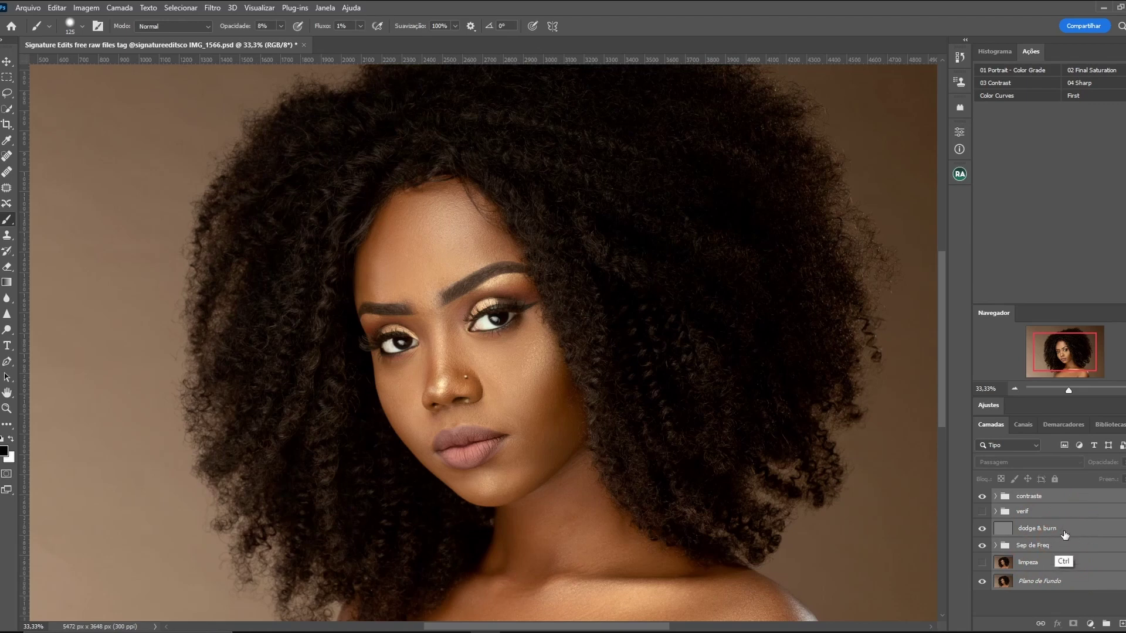
key("ctrl+j")
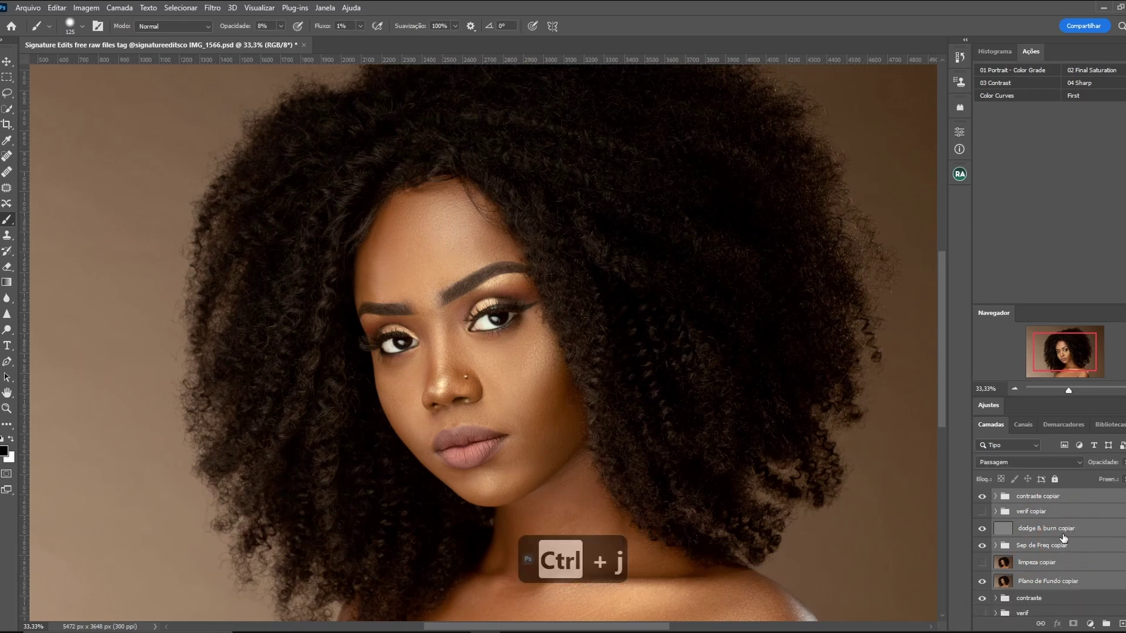
key("ctrl+e")
double_click(1063, 504)
type("nitidez")
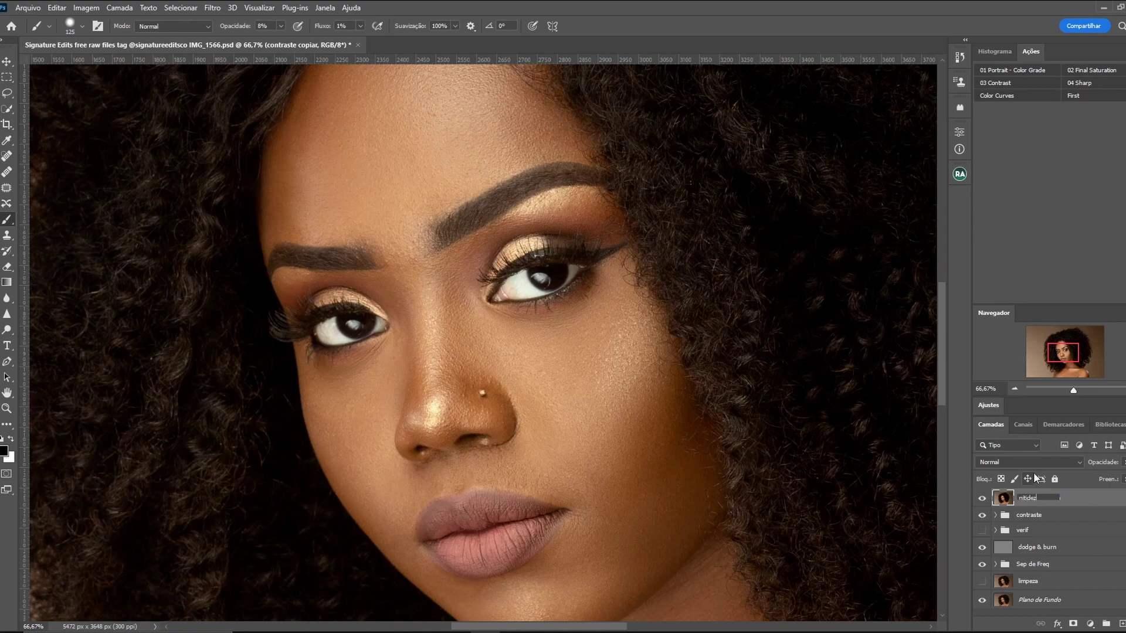
key("Return")
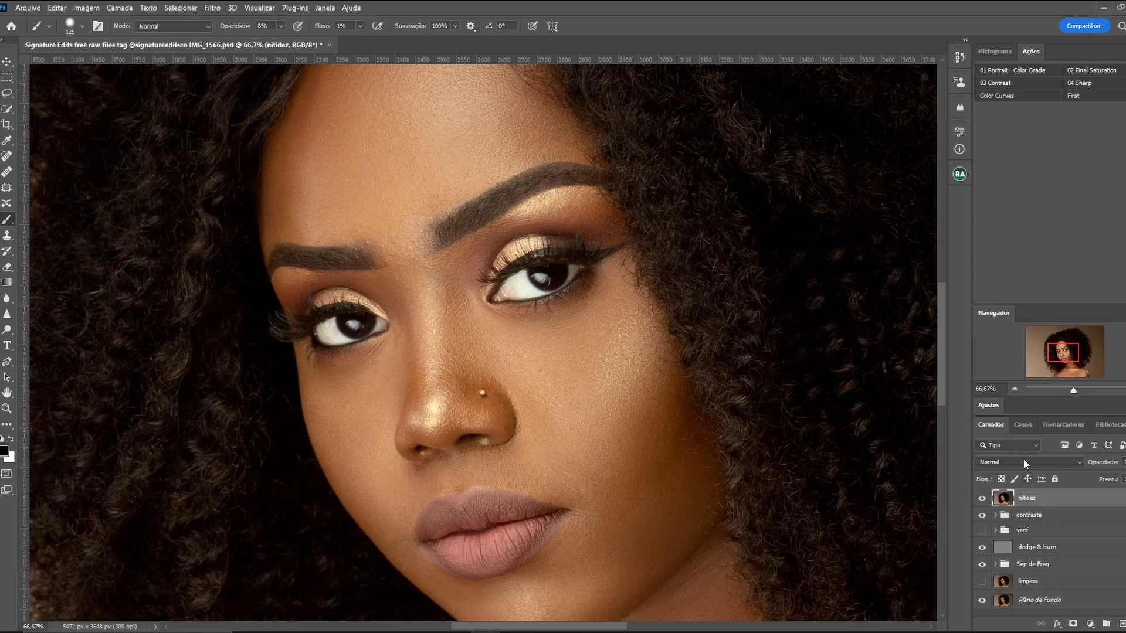
left_click(217, 11)
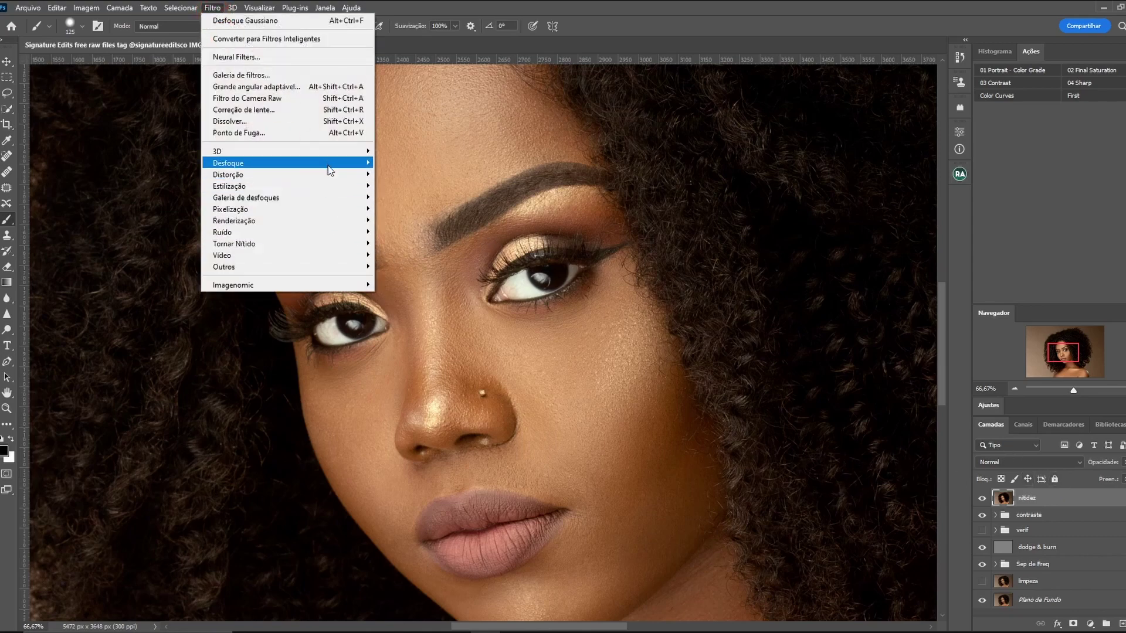
mouse_move(224, 266)
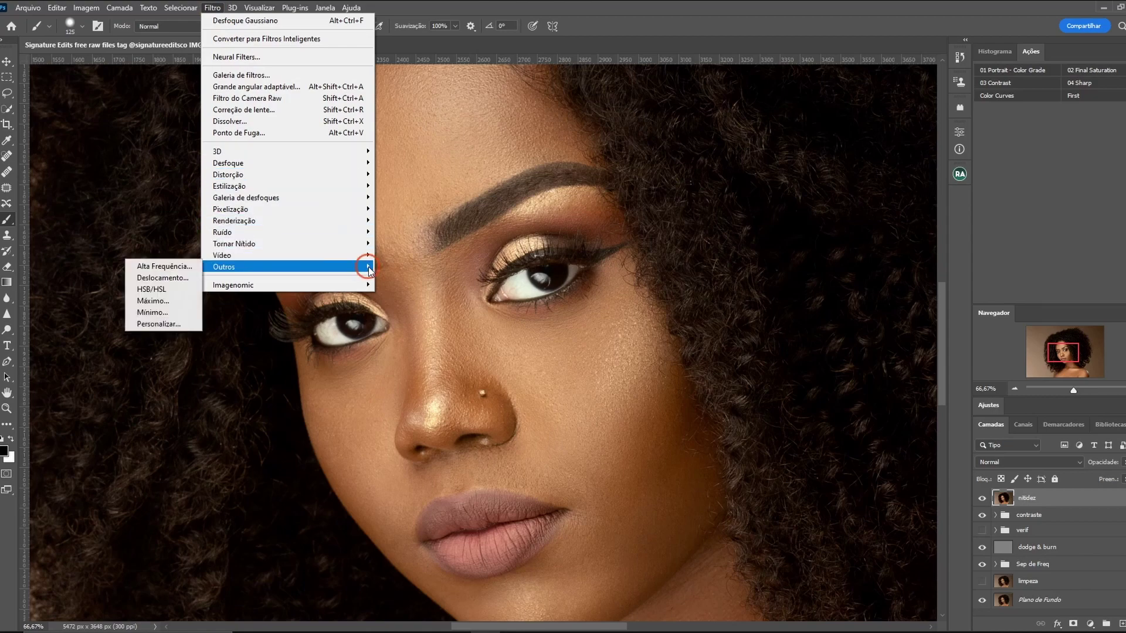
Apply the Alta Frequência (High Pass) filter to nitidez with a 1,5-pixel radius
left_click(176, 268)
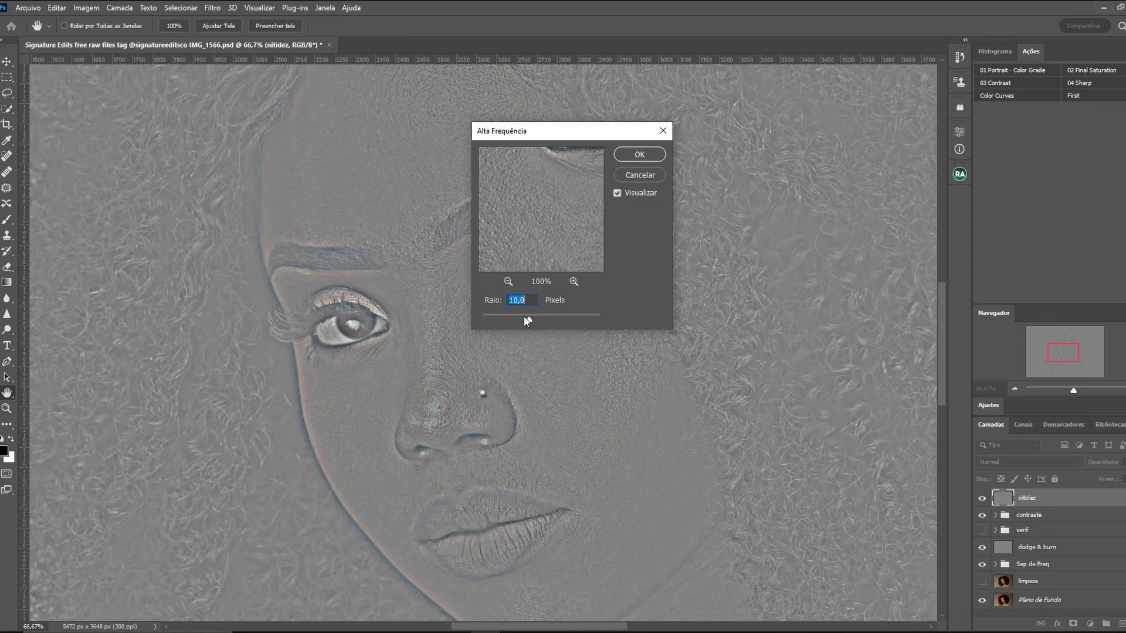
left_click_drag(522, 319, 493, 322)
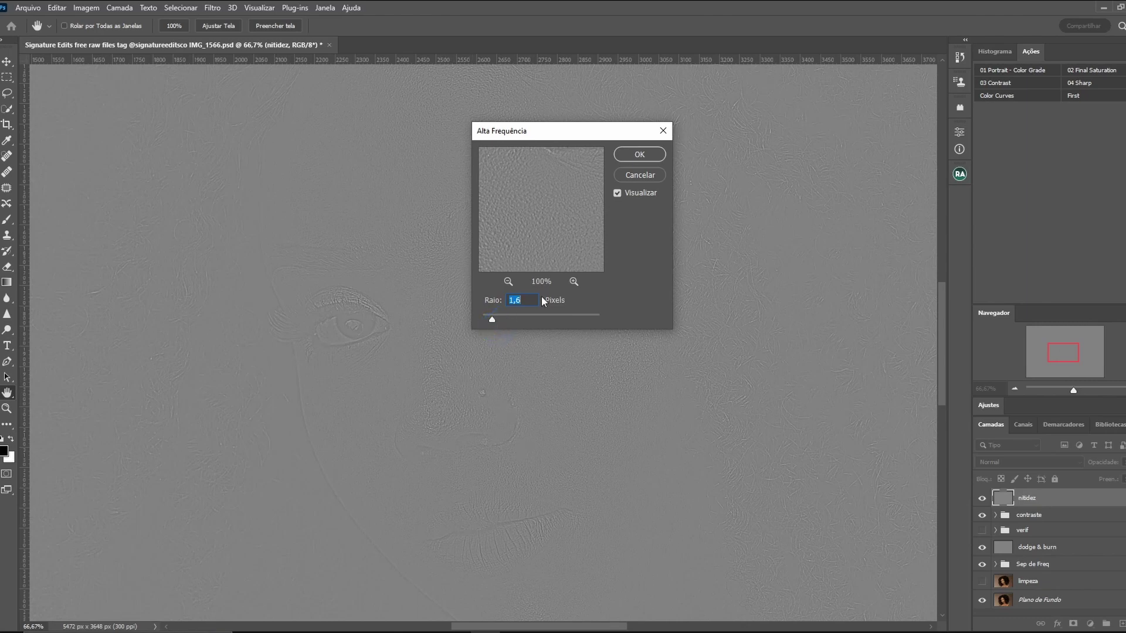
type("1")
type("1,")
type("5")
key("Return")
key("b")
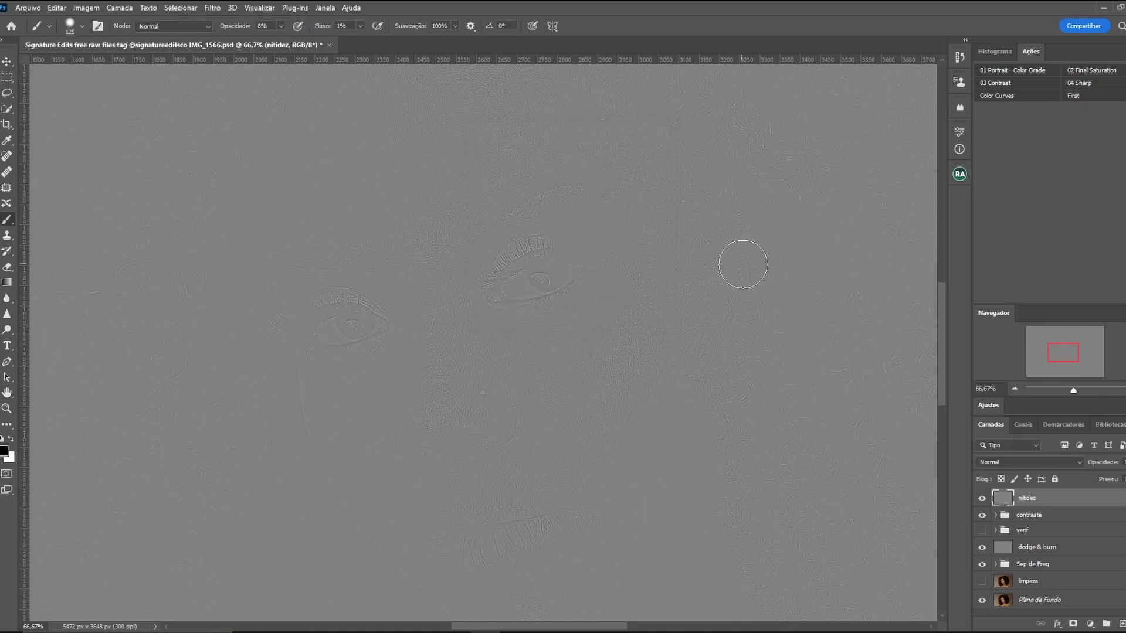
Blend nitidez in Luz Direta and invert its mask to black to hide the sharpening
left_click(1039, 463)
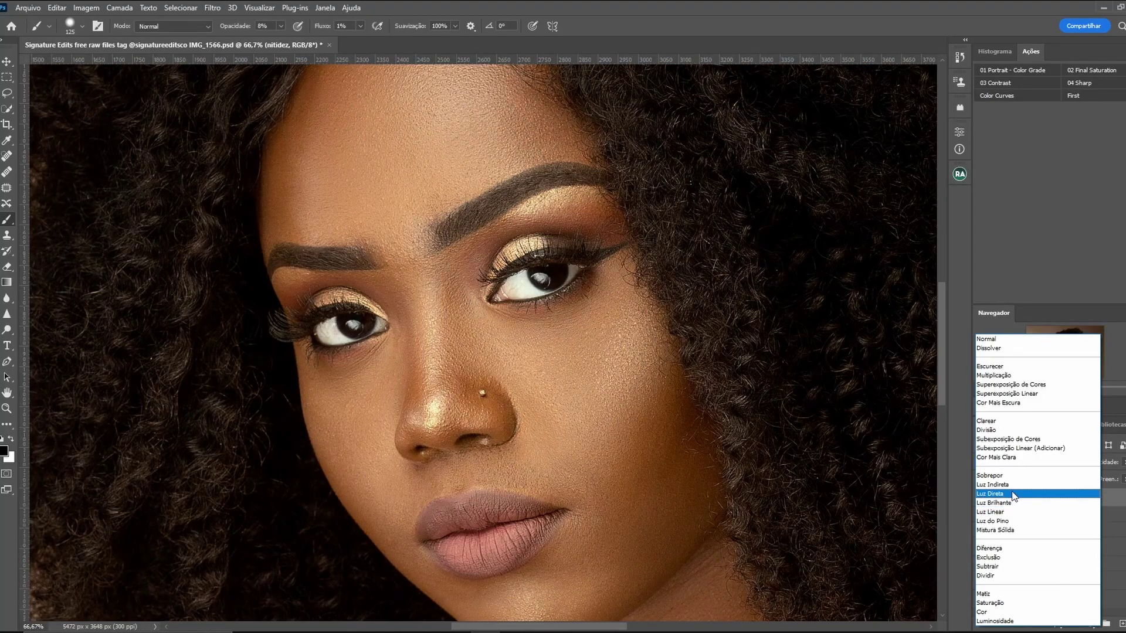
left_click(1012, 495)
key("ctrl+1")
key("x")
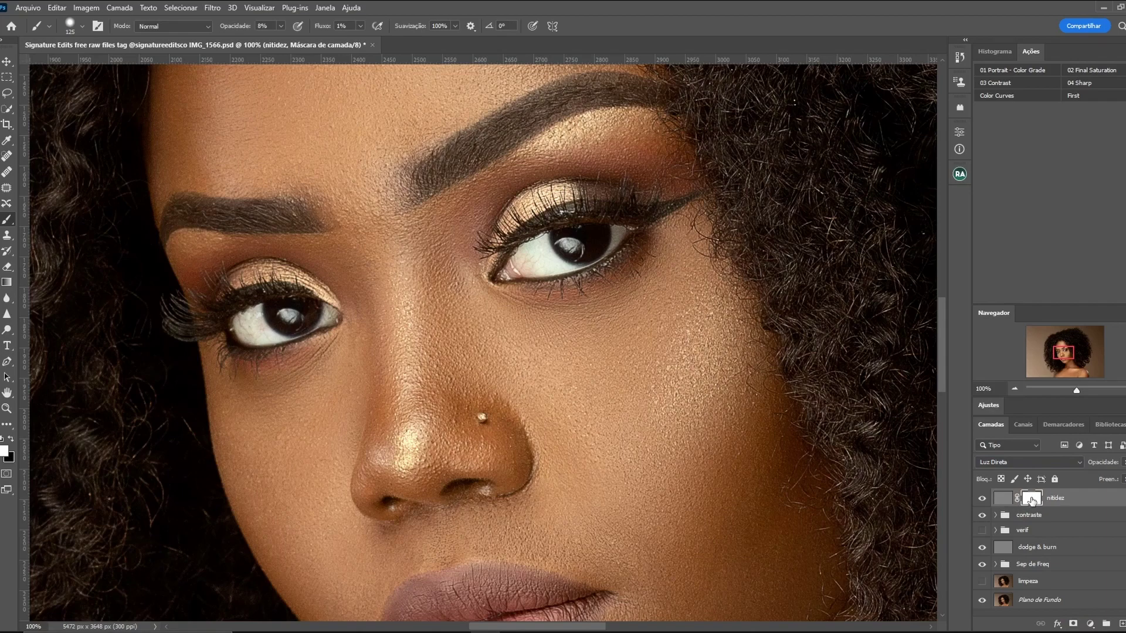
key("ctrl+i")
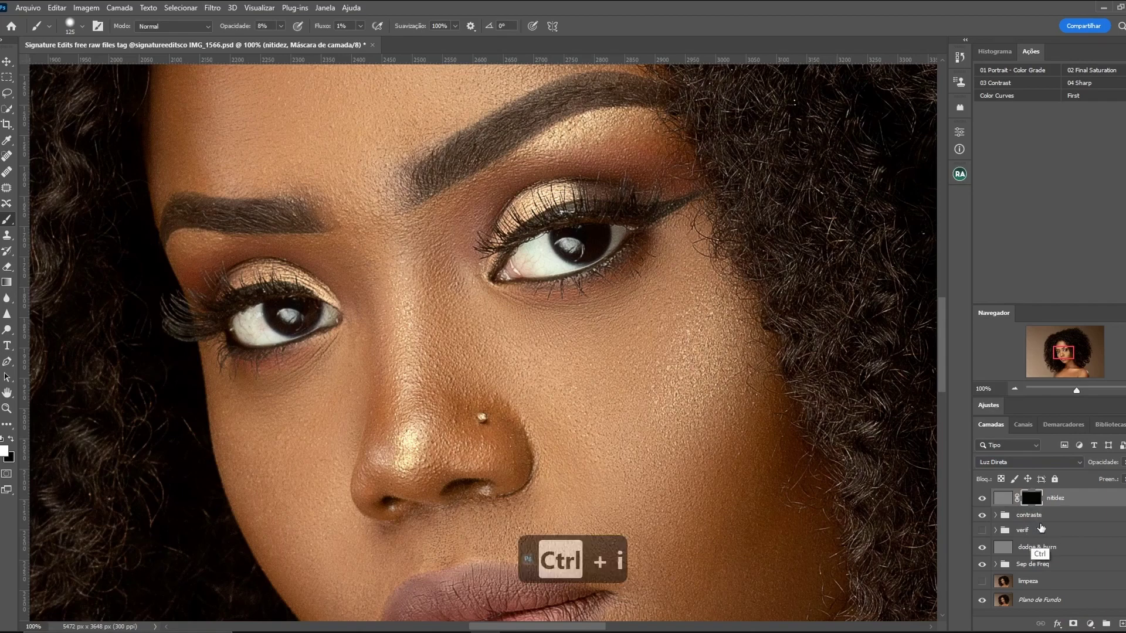
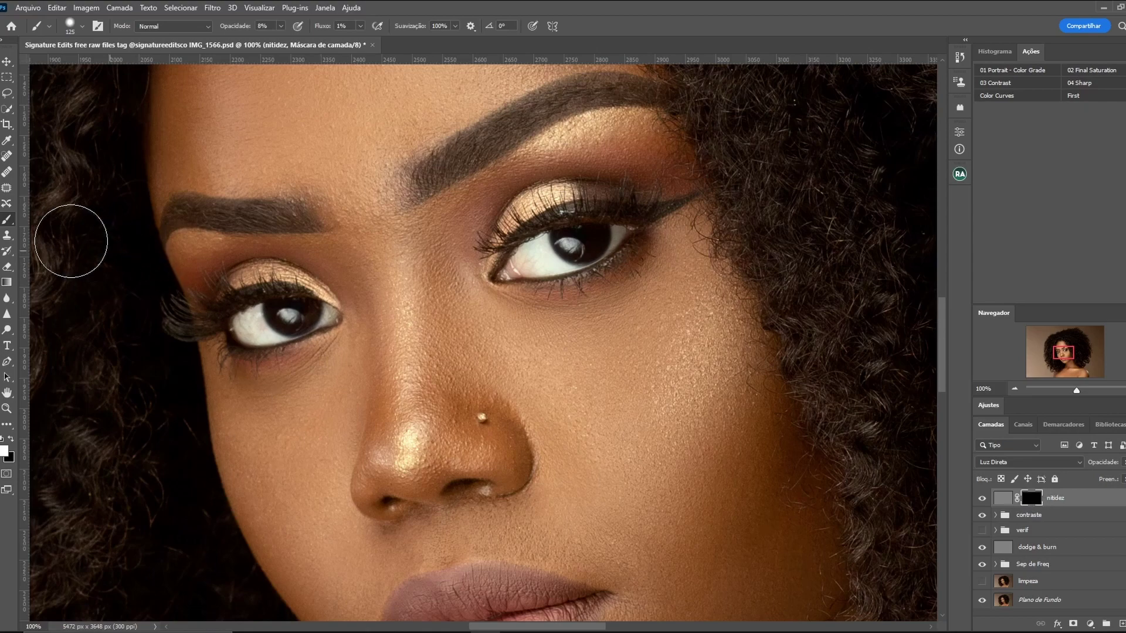
Switch to the Brush at 50% opacity and paint the nitidez mask over the eyes
left_click(7, 221)
left_click(271, 26)
mouse_move(573, 210)
left_mouse_down()
mouse_move(516, 228)
mouse_move(487, 220)
mouse_move(518, 279)
left_mouse_up()
key("ctrl+plus")
At 200% zoom, paint the sharpening along the eyebrow and upper eyelashes
left_click_drag(1068, 350, 1074, 354)
left_click_drag(335, 324, 730, 152)
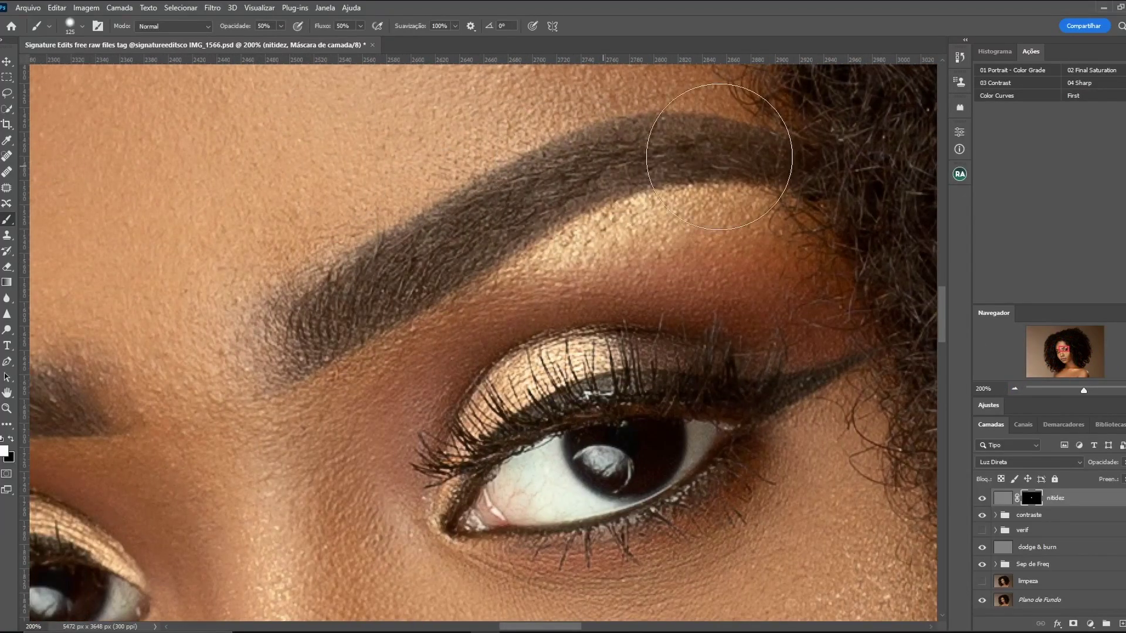
left_click_drag(604, 390, 787, 396)
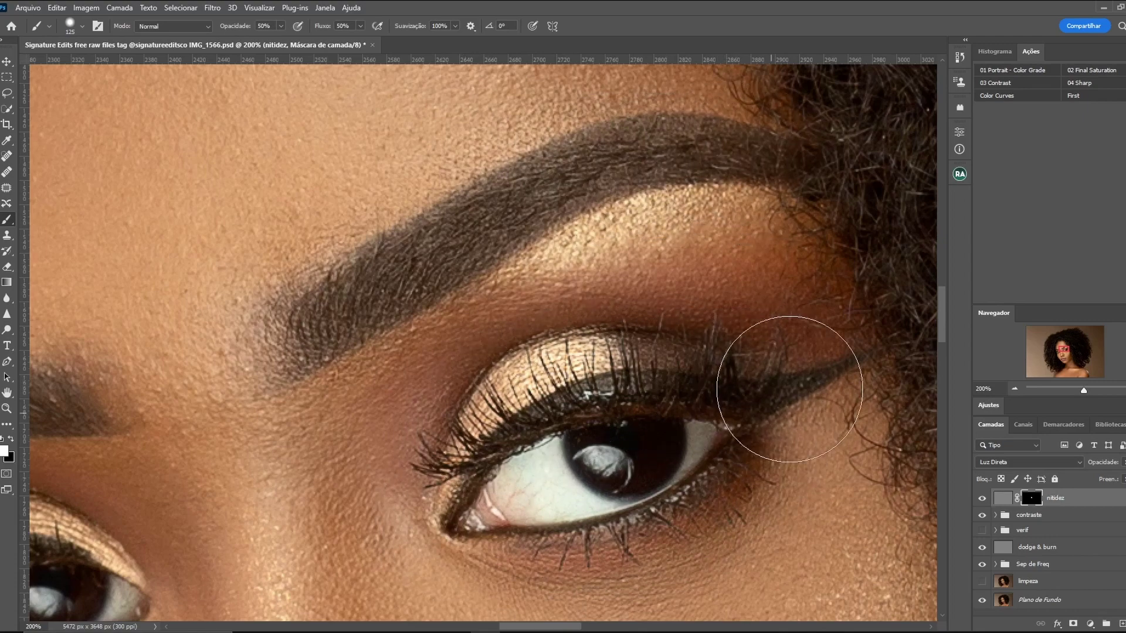
left_click_drag(1069, 349, 1062, 355)
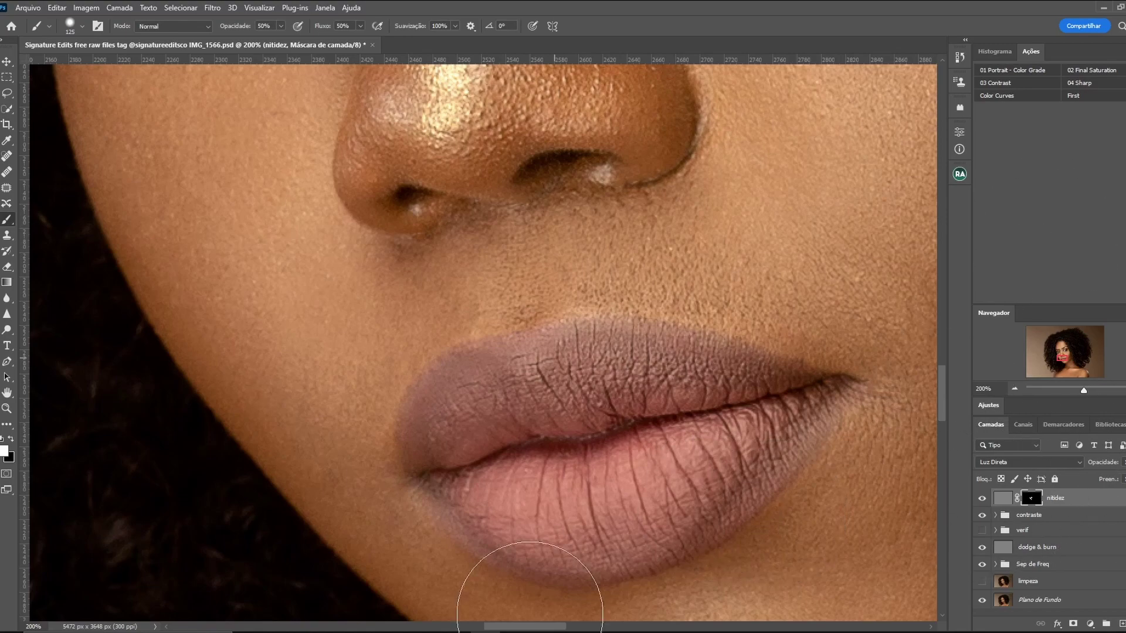
mouse_move(942, 405)
left_mouse_down()
mouse_move(938, 331)
mouse_move(939, 358)
left_mouse_up()
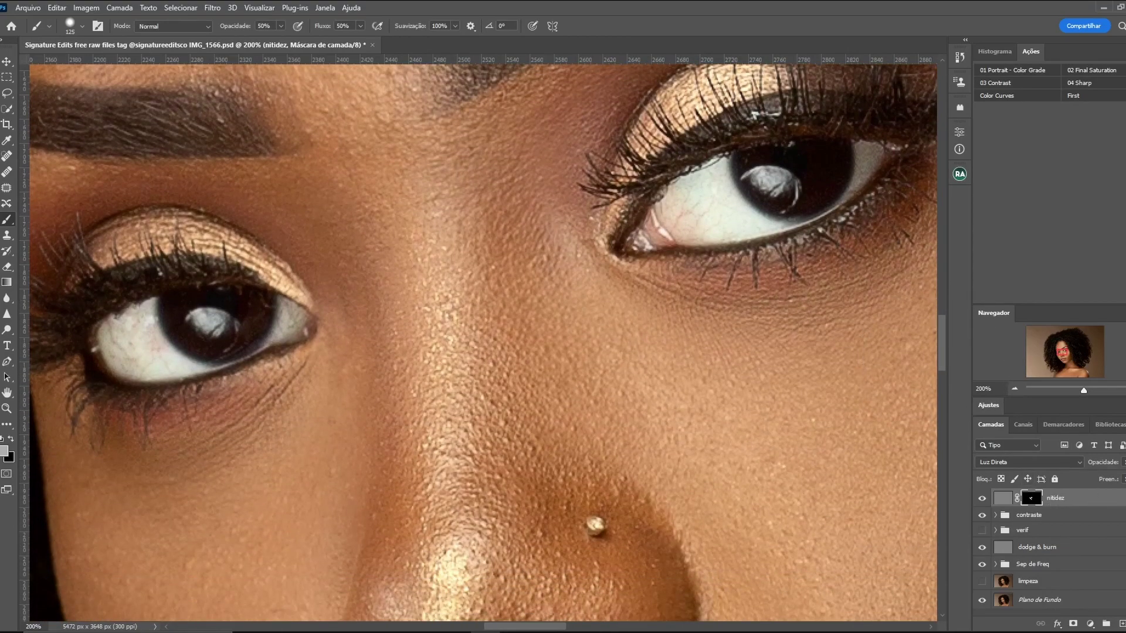
Set the nitidez layer opacity to 50%
left_click(1120, 463)
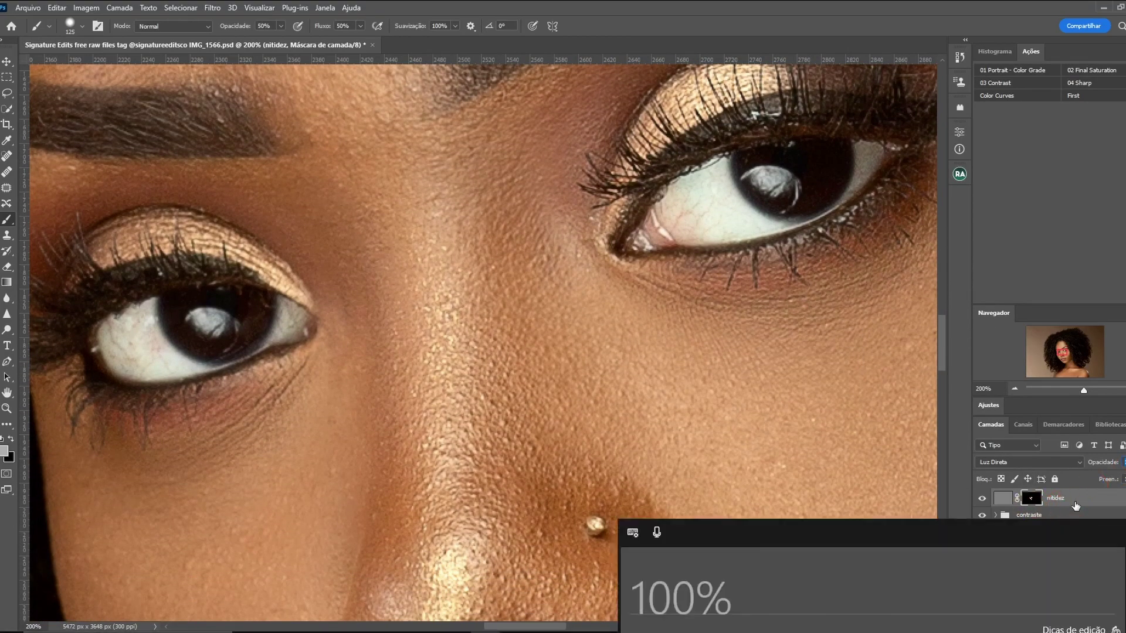
type("50")
key("Return")
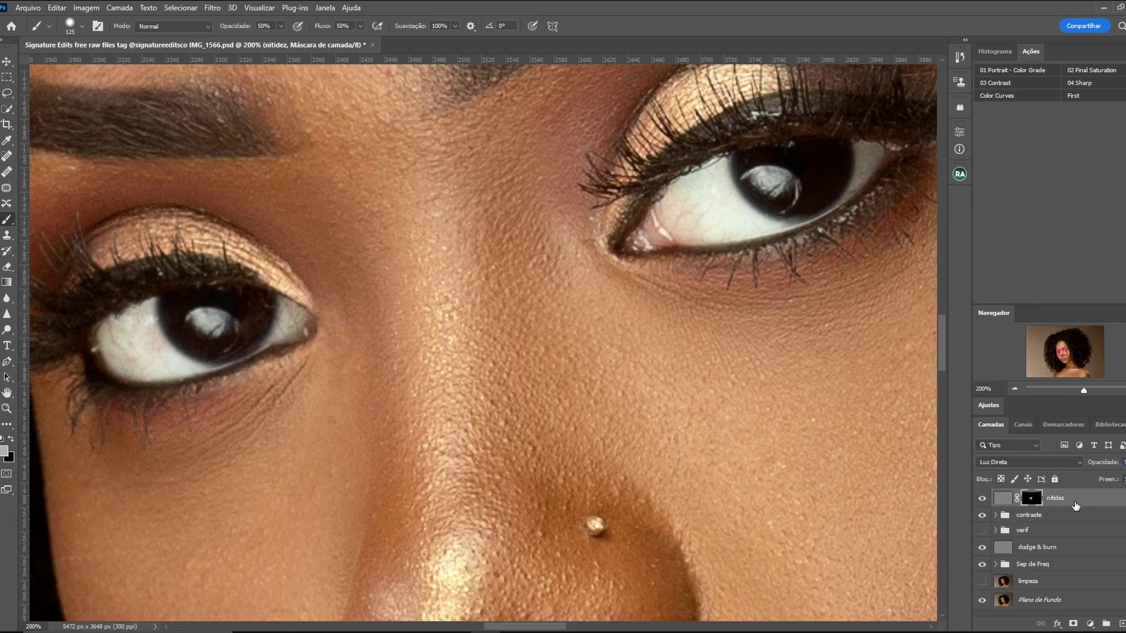
Hide and show nitidez to compare the eyes, then zoom out to the full portrait
left_click(983, 498)
left_click_drag(1060, 353, 1063, 349)
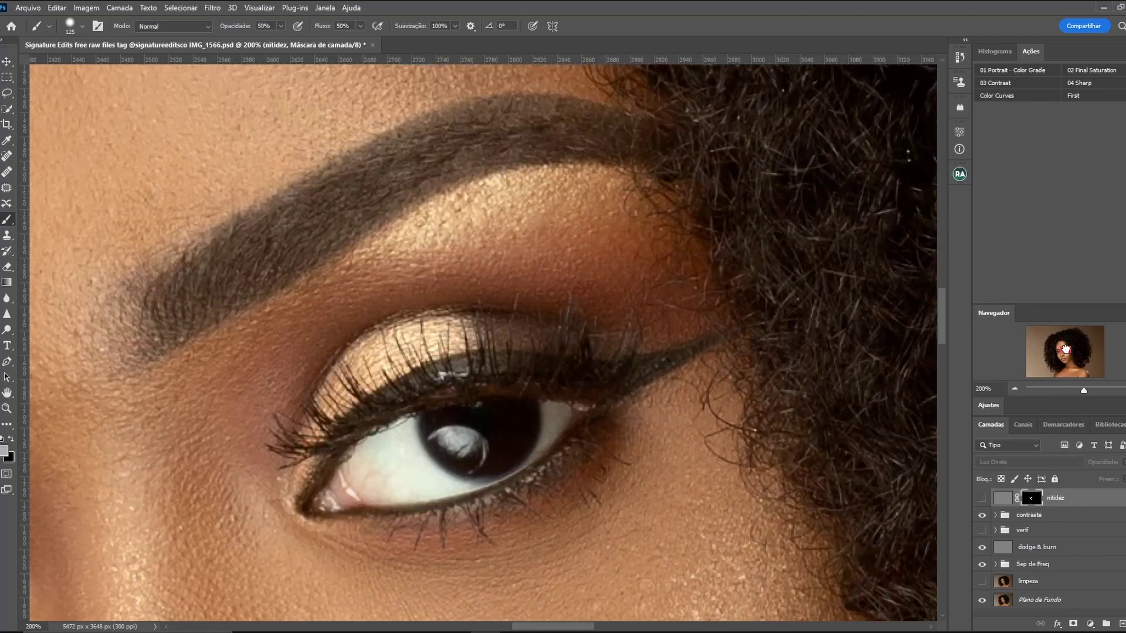
left_click_drag(1063, 350, 1065, 343)
left_click(983, 500)
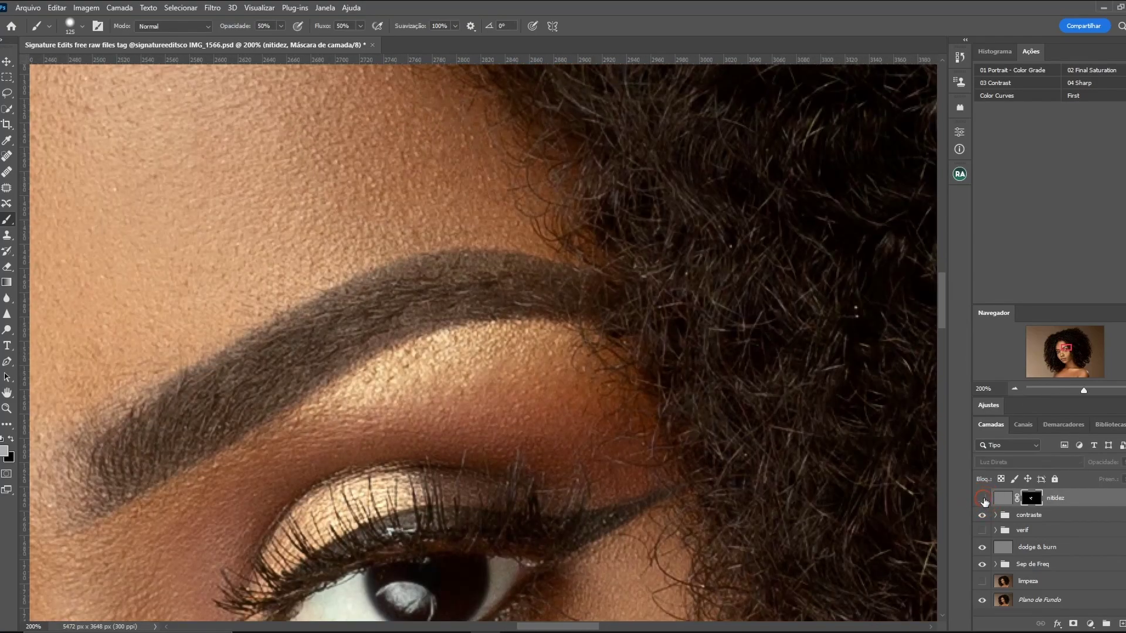
left_click_drag(1084, 391, 1071, 390)
left_click_drag(1066, 345, 1063, 355)
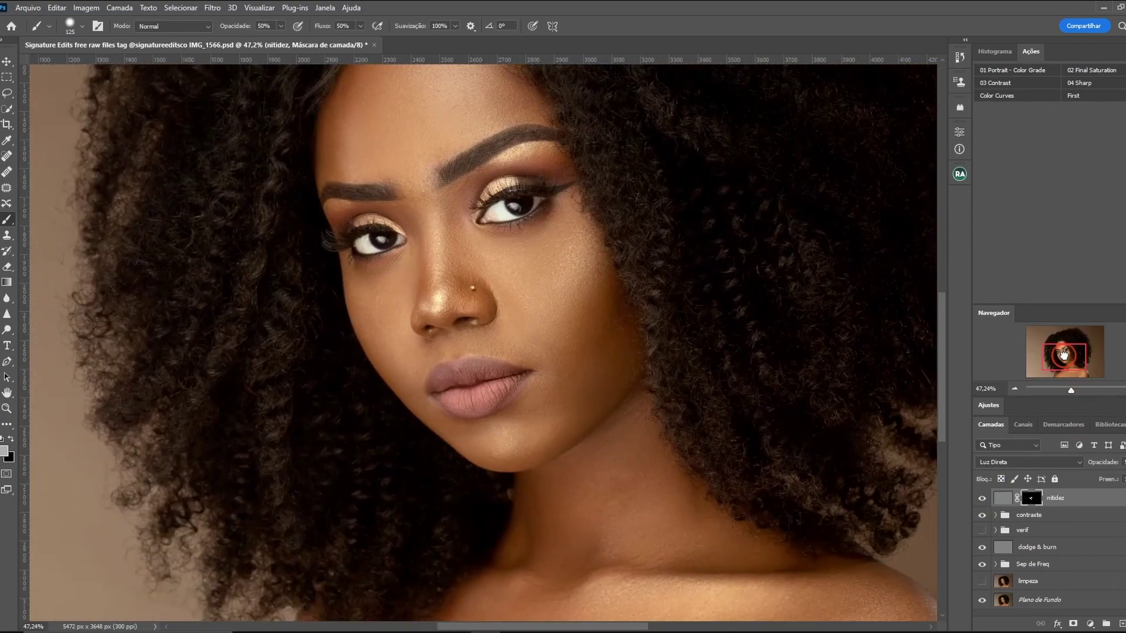
left_click(1121, 390)
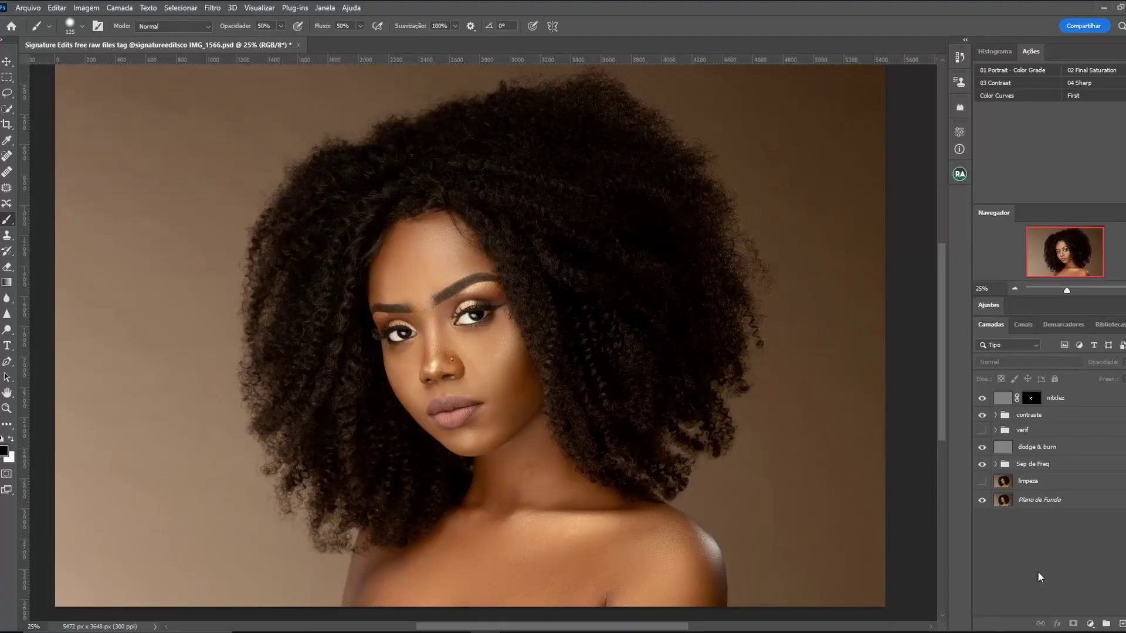
Create a new layer group named 'color grade'
key("ctrl+g")
left_click(1035, 398)
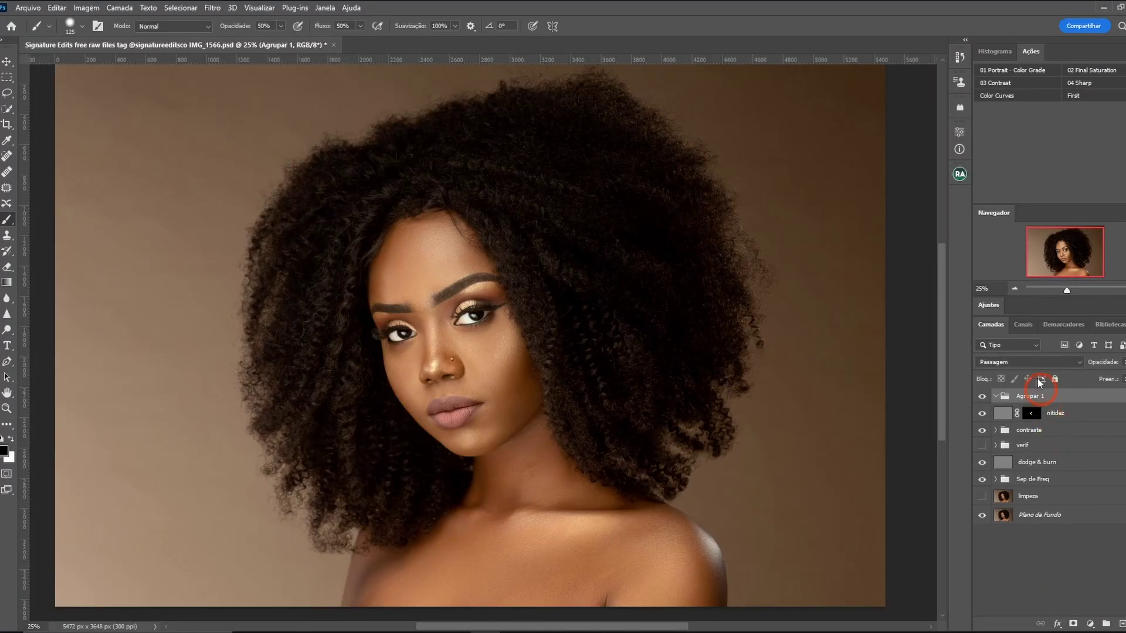
double_click(1034, 397)
type("color grade")
key("Return")
left_click(1068, 392)
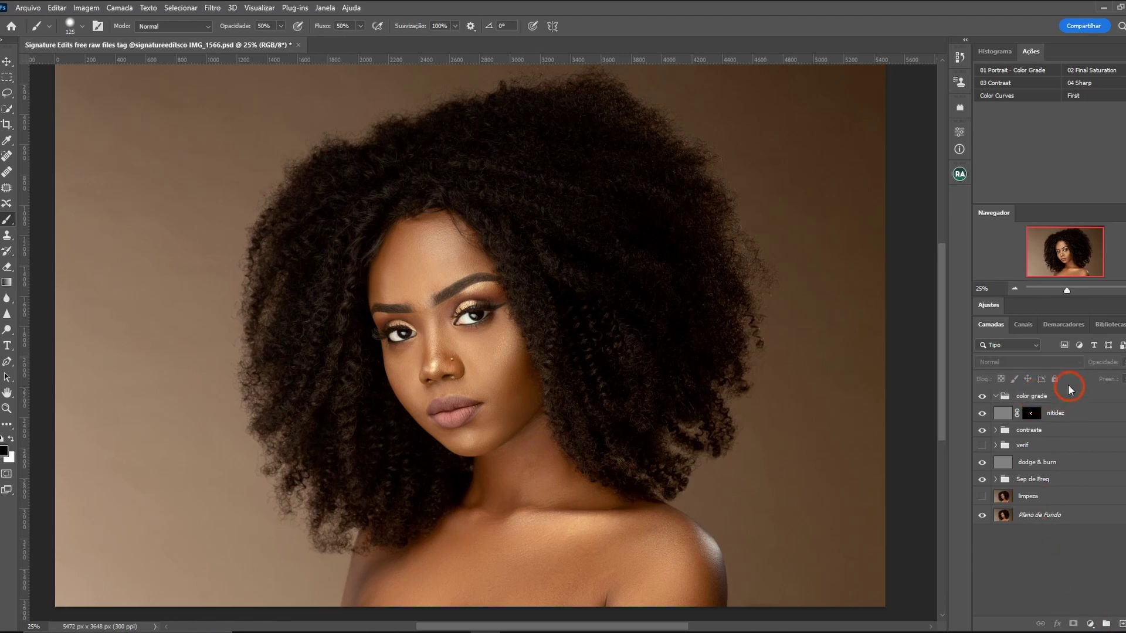
Add a Color Balance adjustment layer inside the group
left_click(1095, 588)
left_click(1091, 624)
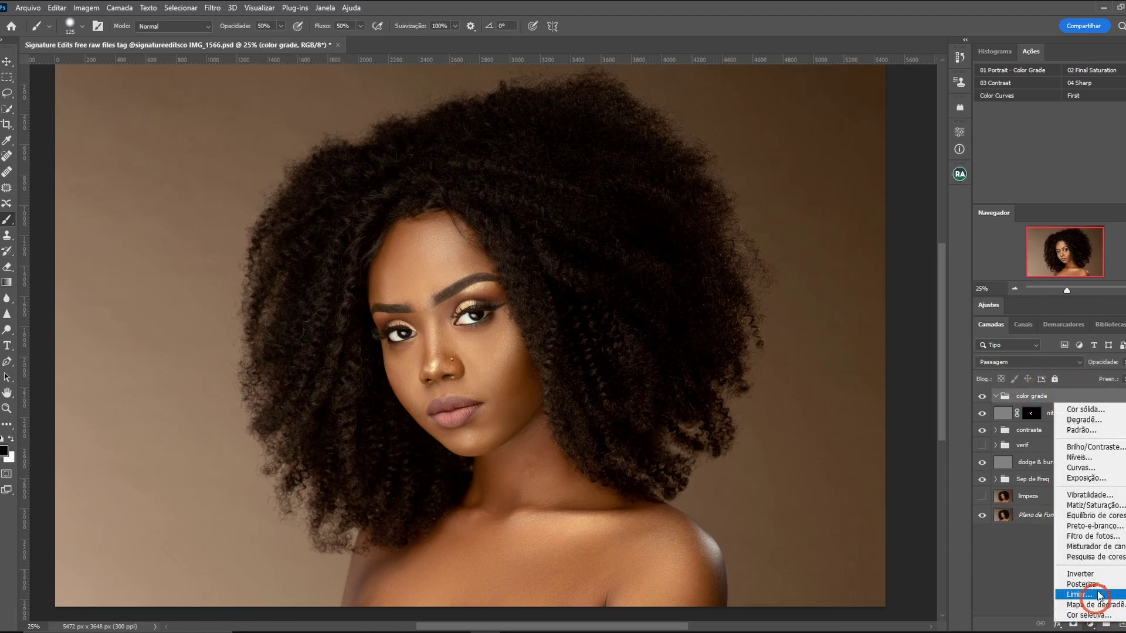
left_click(1092, 516)
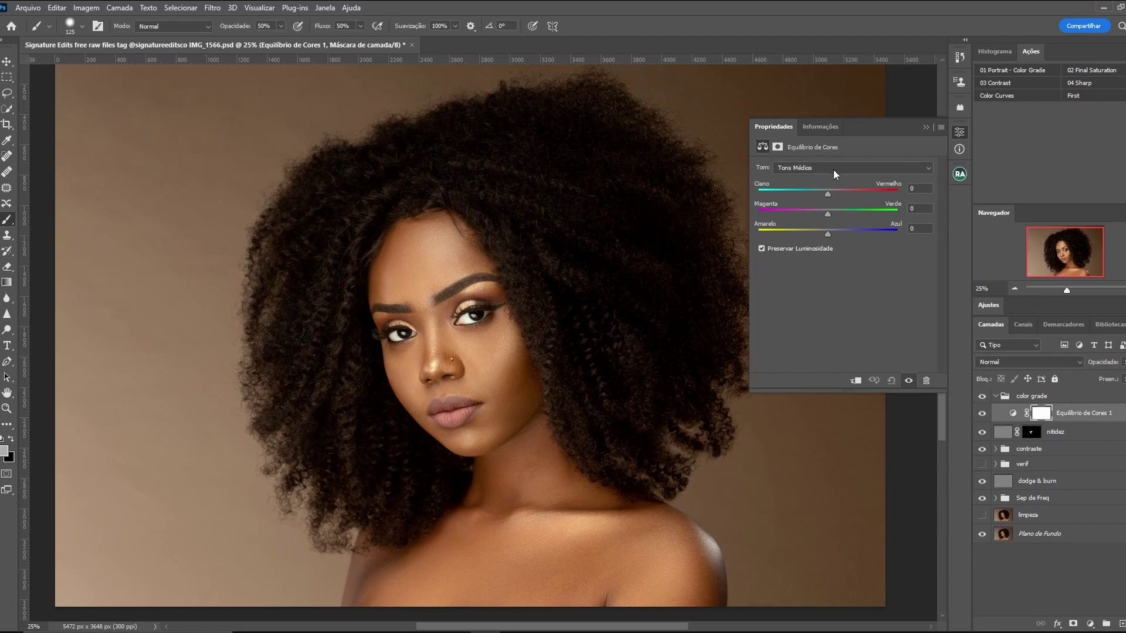
Add two more Color Balance layers and select Equilíbrio de Cores 1
left_click(923, 127)
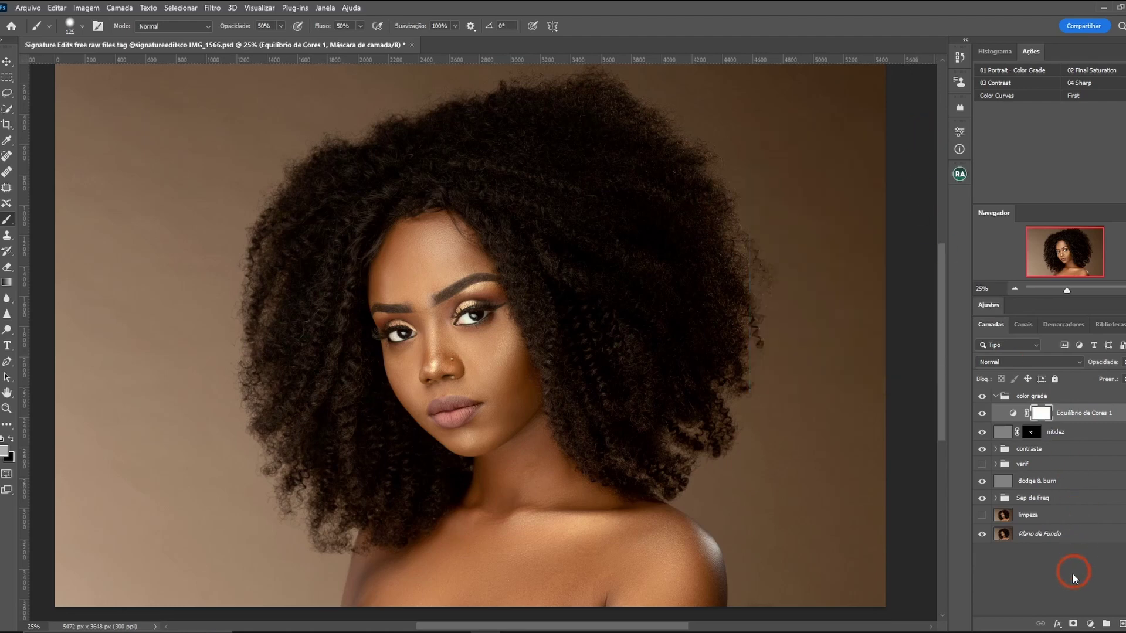
left_click(1090, 623)
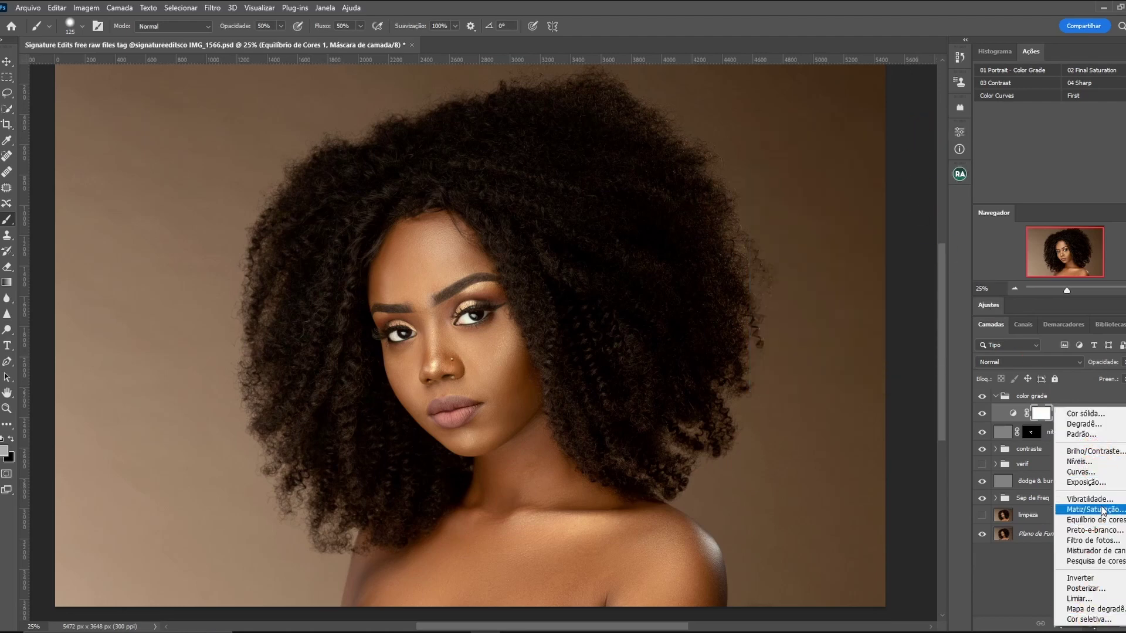
left_click(1097, 520)
left_click(1090, 623)
left_click(1095, 518)
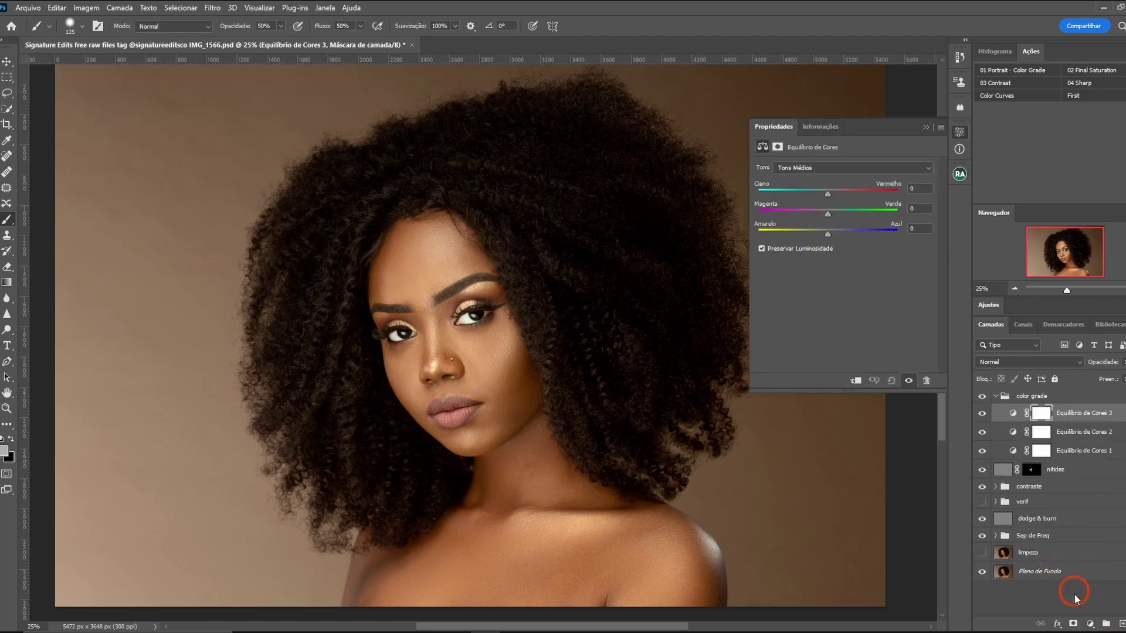
left_click(1073, 589)
left_click(1092, 457)
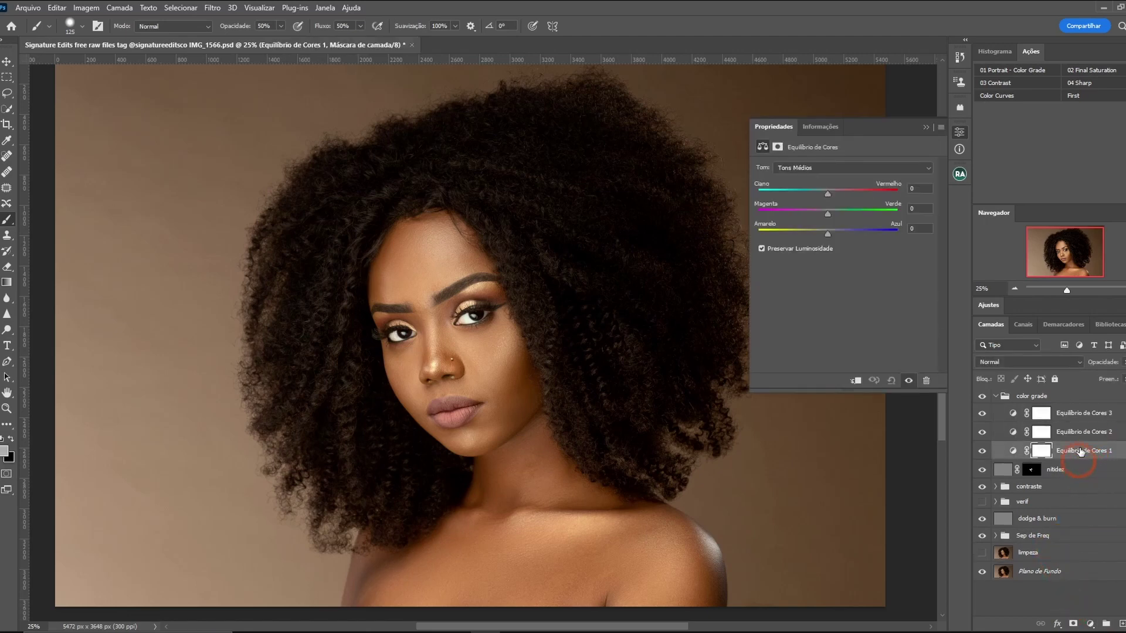
left_click(1096, 434)
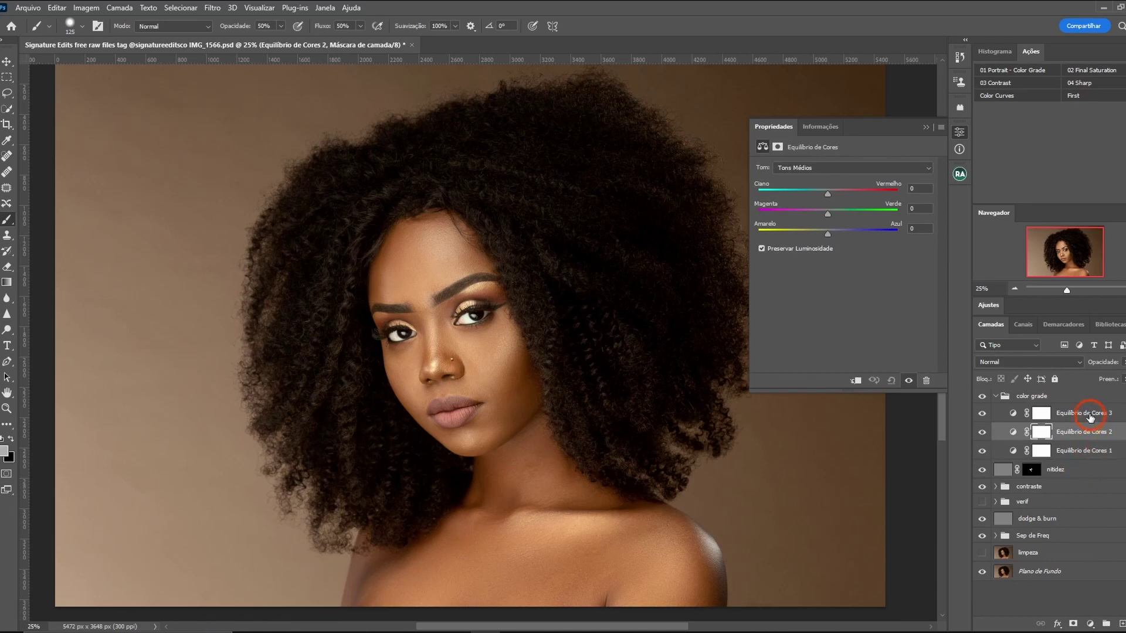
left_click(1089, 414)
left_click(1089, 453)
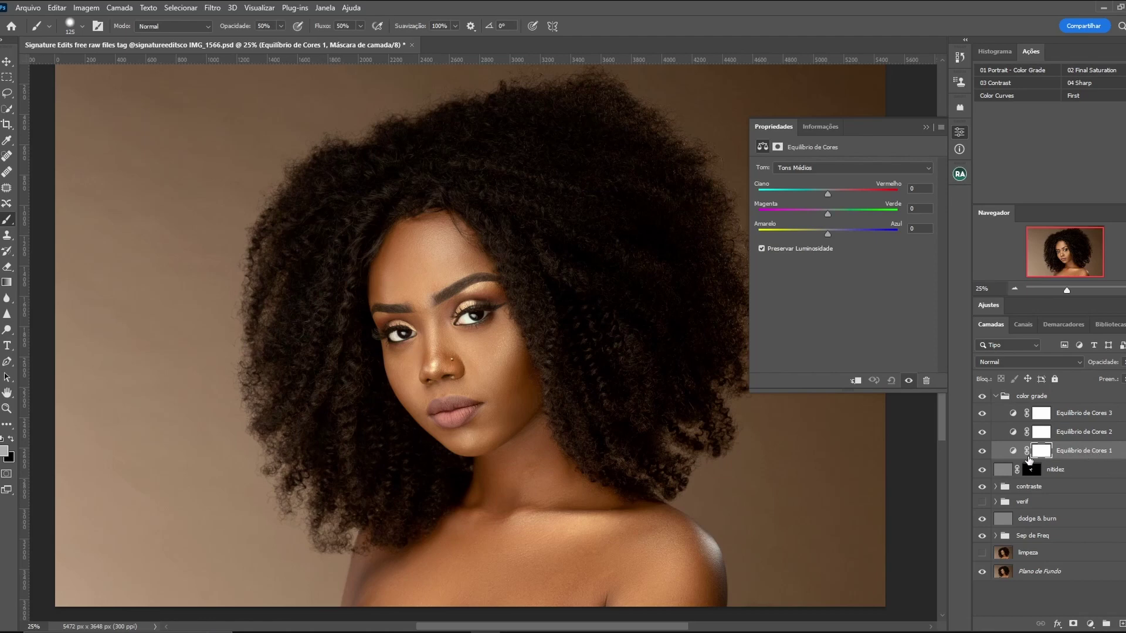
Set its shadows to Cyan–Red -8, Magenta–Green -9, Yellow–Blue +6
left_click(810, 168)
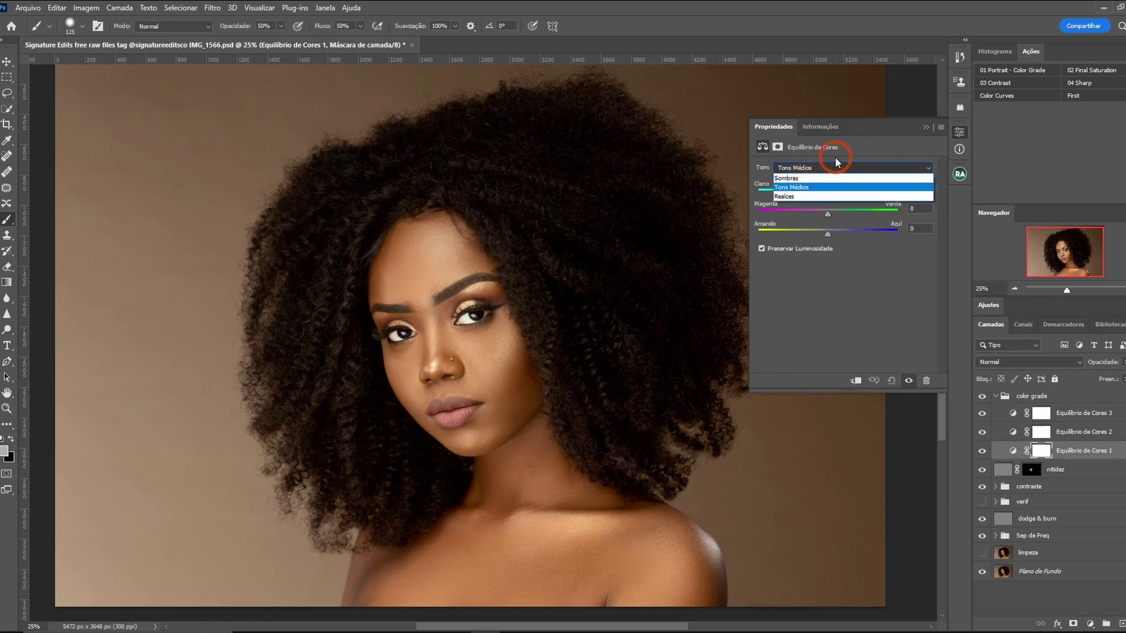
left_click(814, 179)
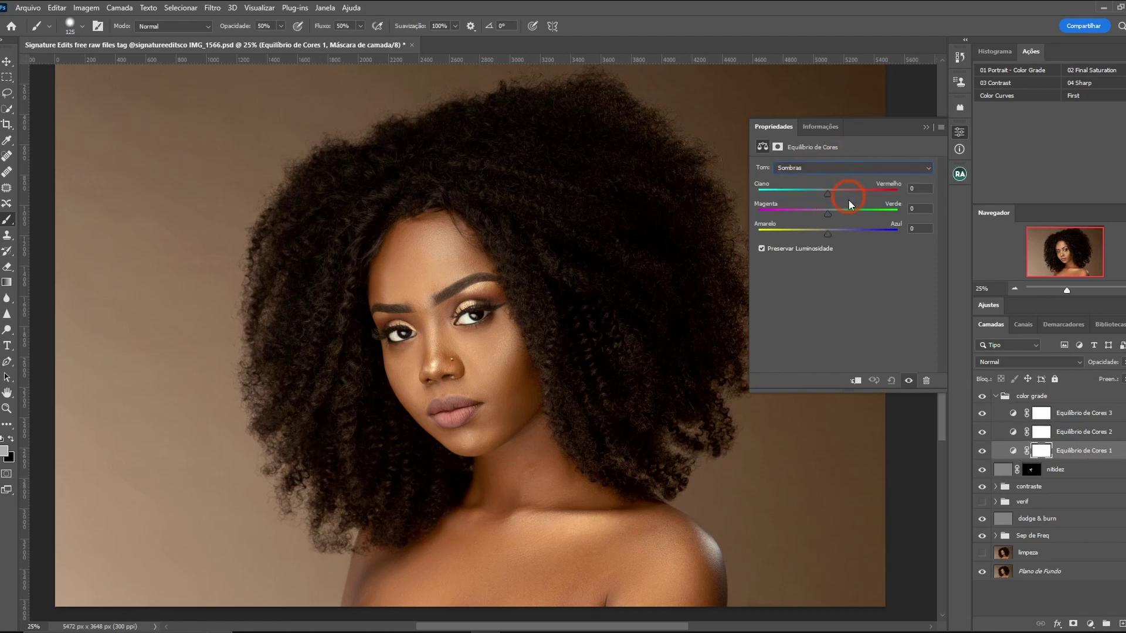
left_click_drag(828, 193, 822, 194)
left_click_drag(829, 234, 832, 234)
left_click_drag(827, 214, 822, 214)
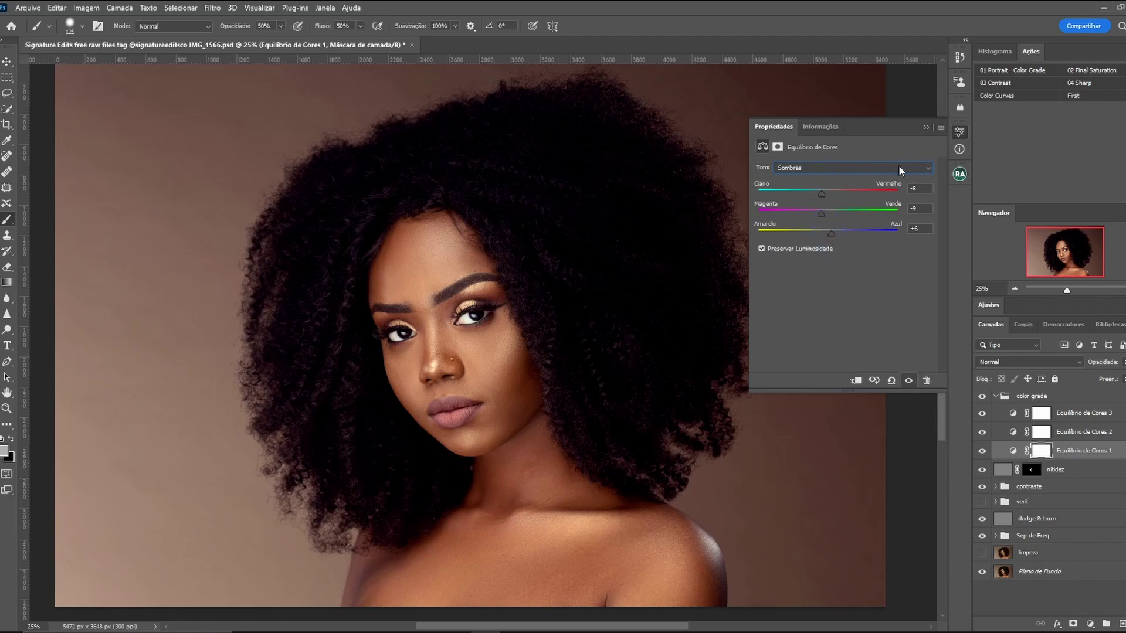
left_click(925, 128)
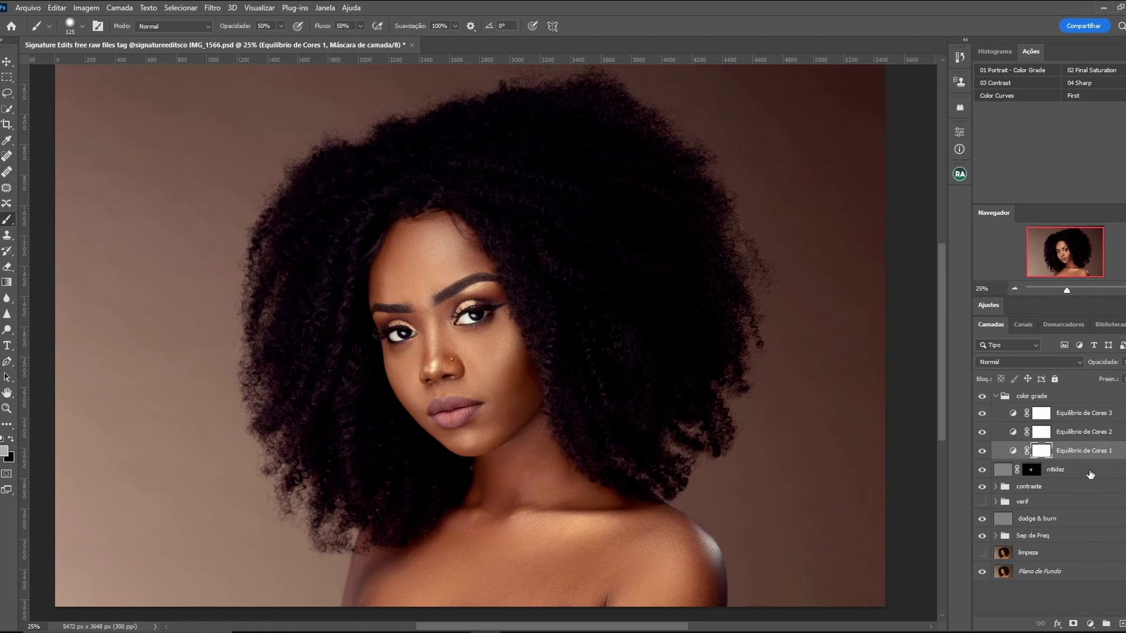
Shift Equilíbrio de Cores 2's midtones to 0, +12, +14 toward green and blue
left_click(1081, 432)
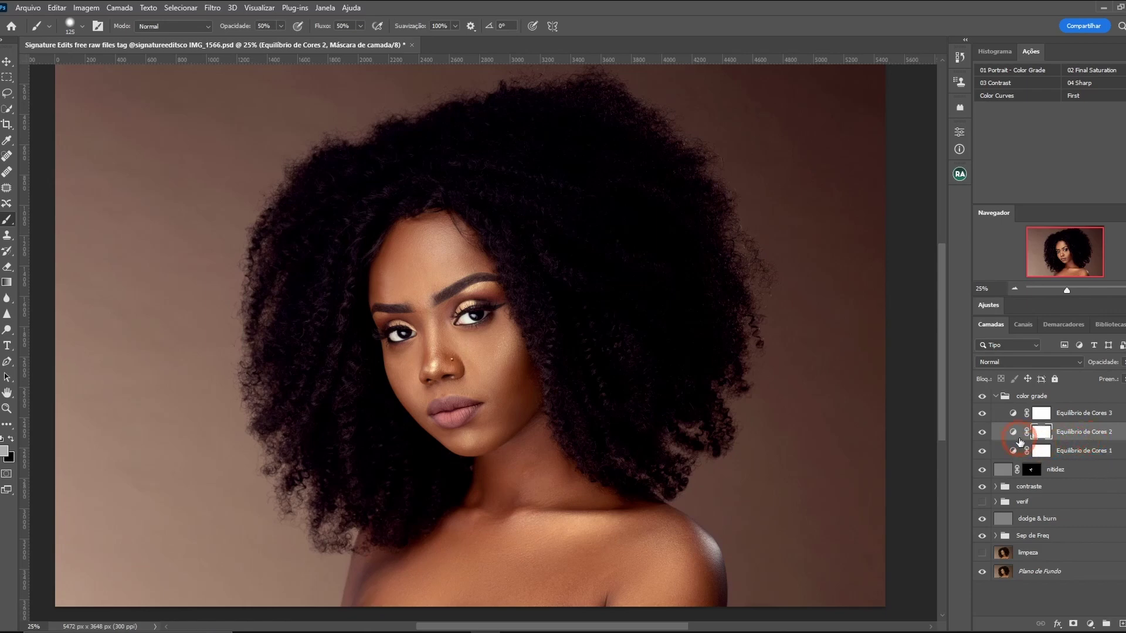
double_click(1014, 432)
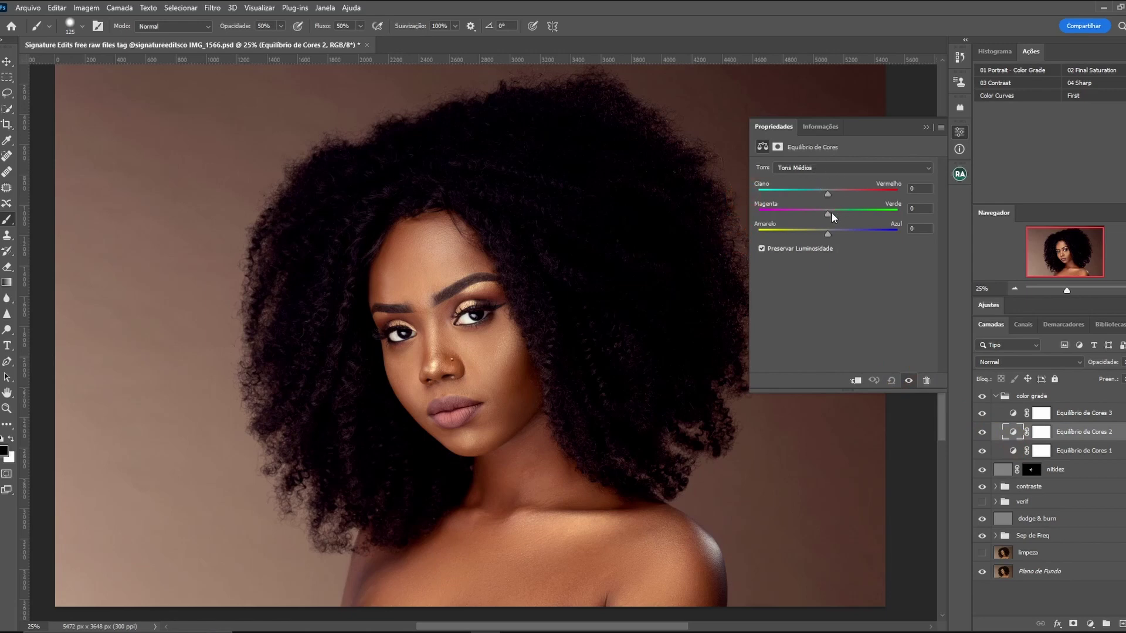
left_click_drag(827, 214, 837, 234)
left_click_drag(826, 193, 818, 195)
left_click(926, 127)
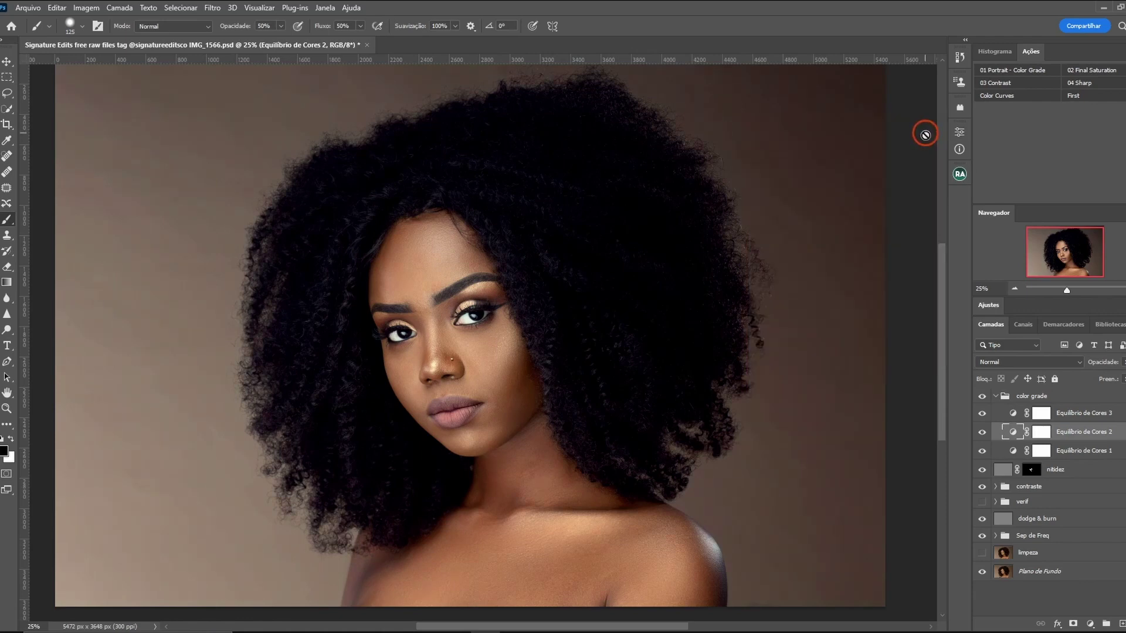
Set Equilíbrio de Cores 3 to Highlights with Yellow–Blue at -7
double_click(1012, 414)
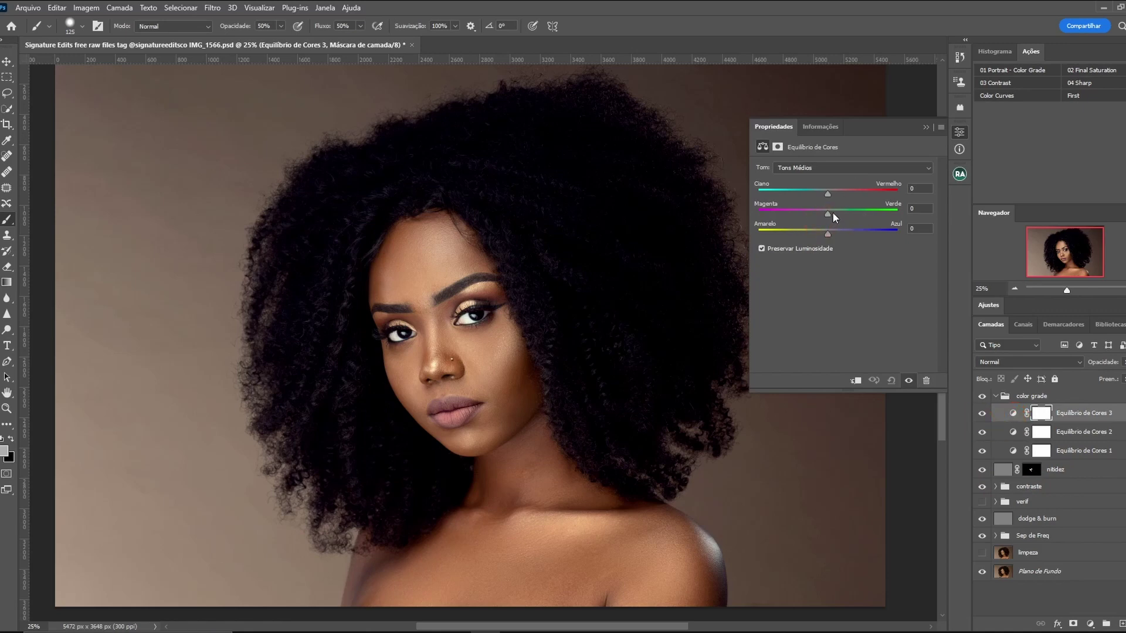
left_click(831, 169)
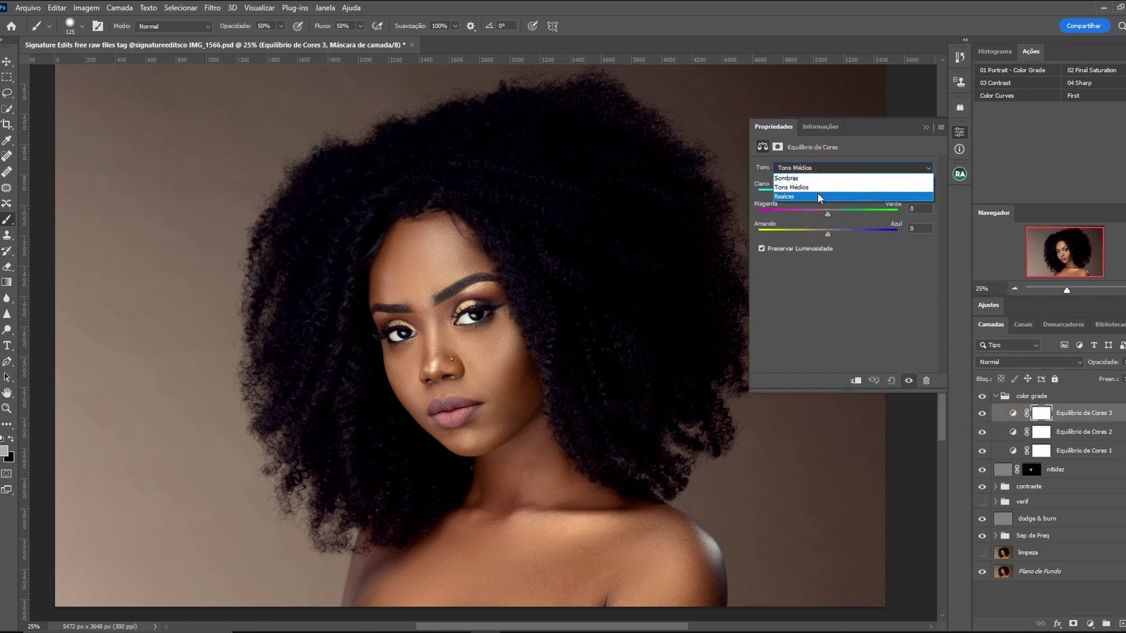
left_click(830, 200)
left_click_drag(827, 234, 823, 234)
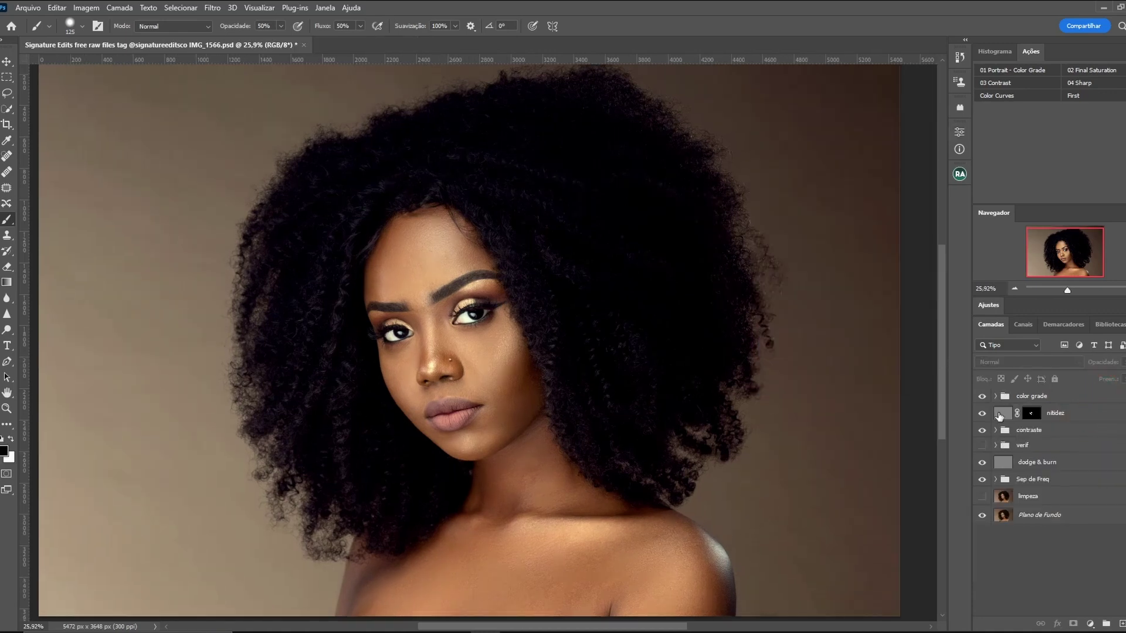
Set the color grade group's opacity to 70%
left_click(982, 397)
left_click(1079, 397)
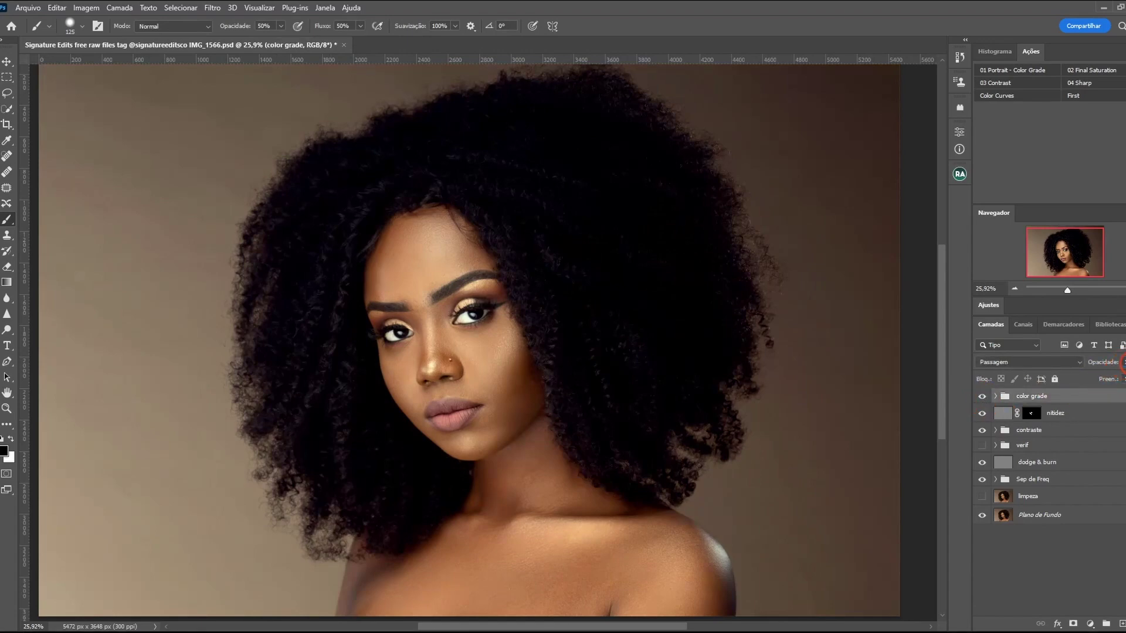
type("100%")
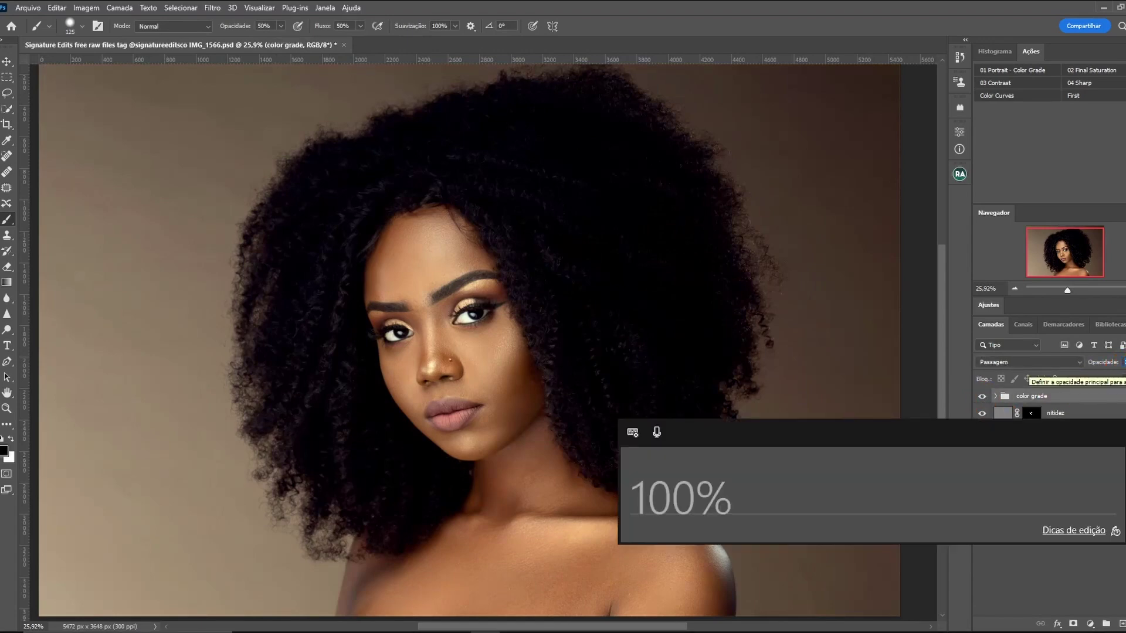
type("70")
key("Return")
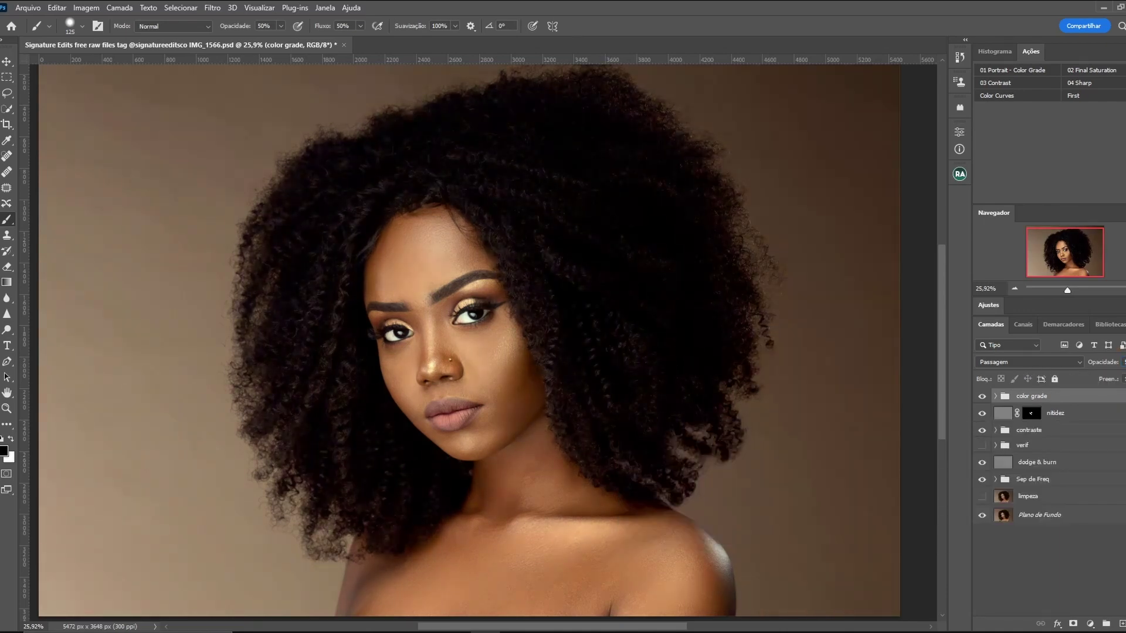
Compare the grade on and off at 25% zoom, then expand the group for a new adjustment
left_click(983, 397)
left_click(983, 398)
left_click(1015, 289)
left_click(984, 399)
left_click(986, 400)
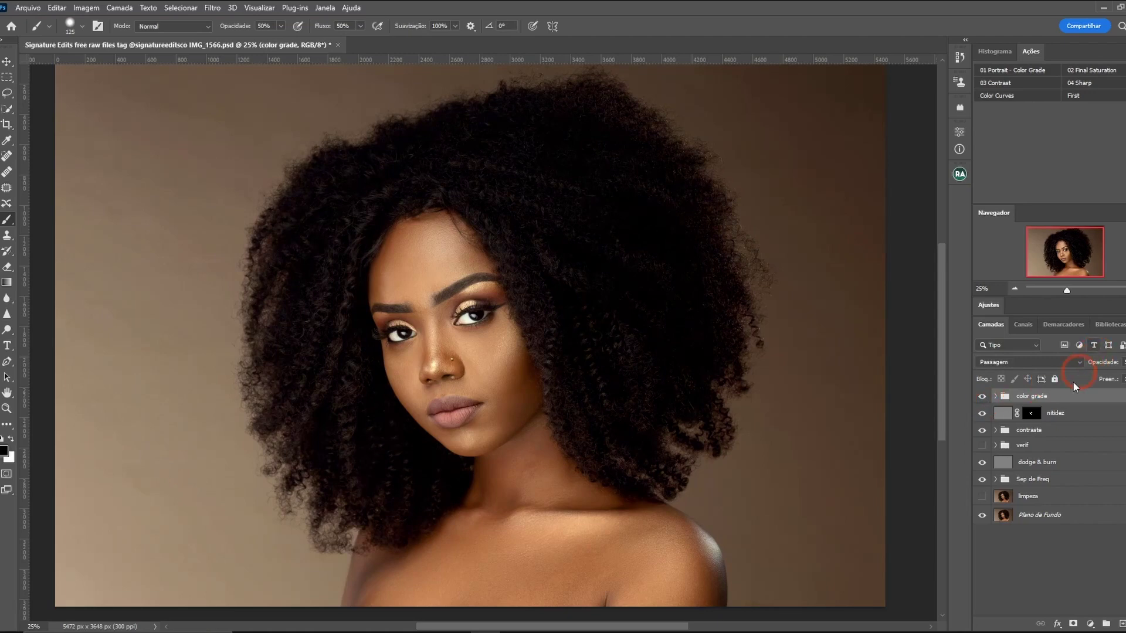
left_click(1079, 398)
left_click(1089, 625)
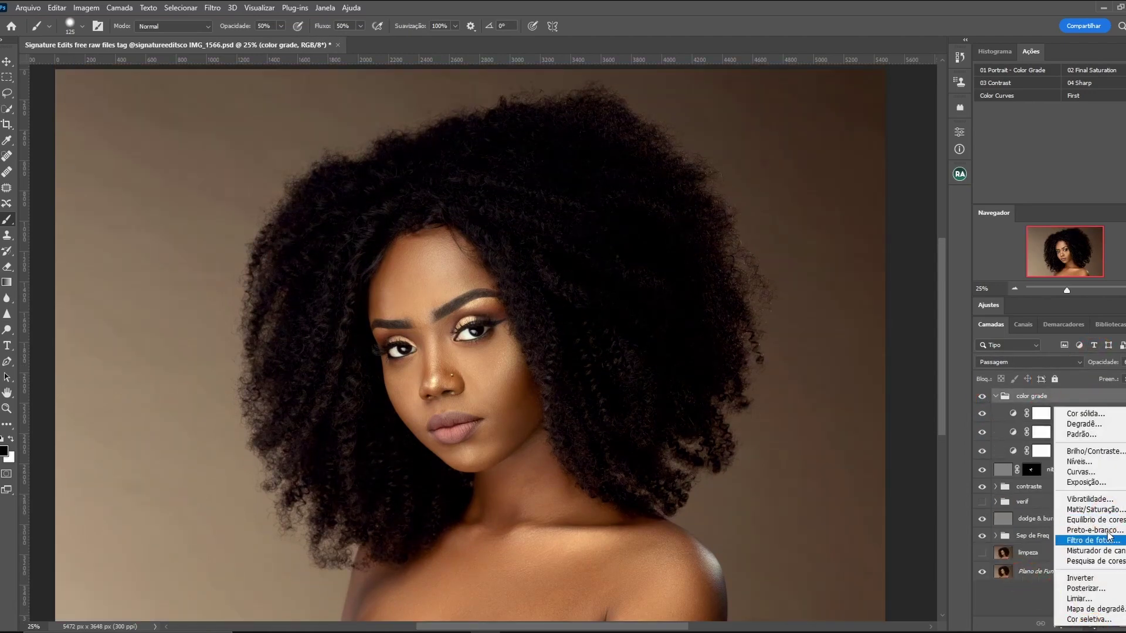
Add a Selective Color layer on Pretos (blacks) with Cyan +7 and Black -8
left_click(1089, 620)
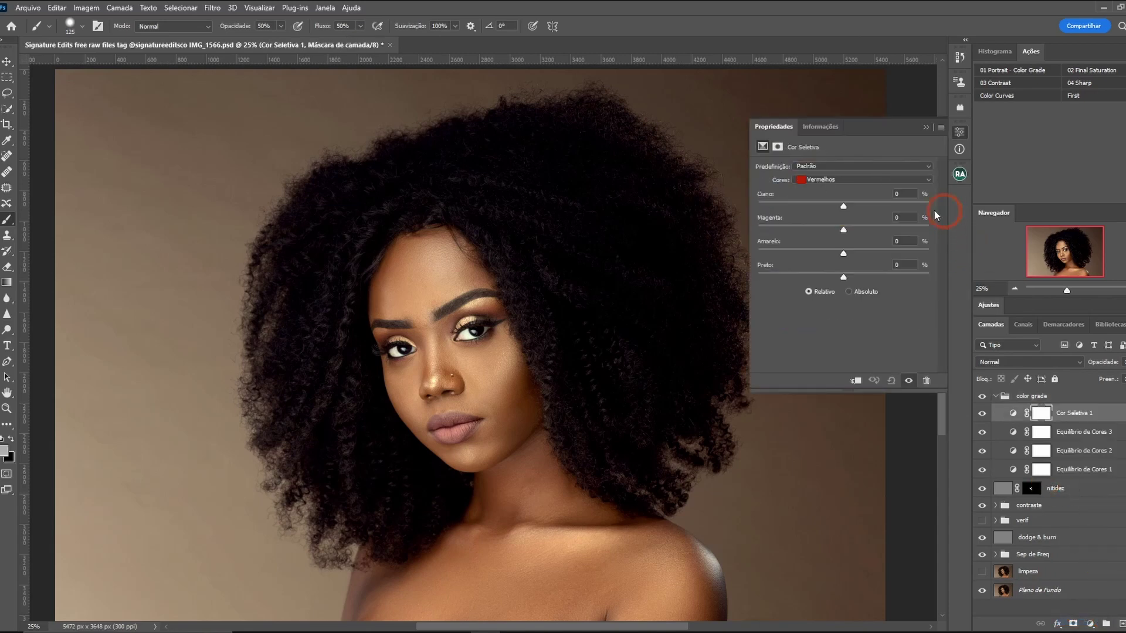
left_click(862, 180)
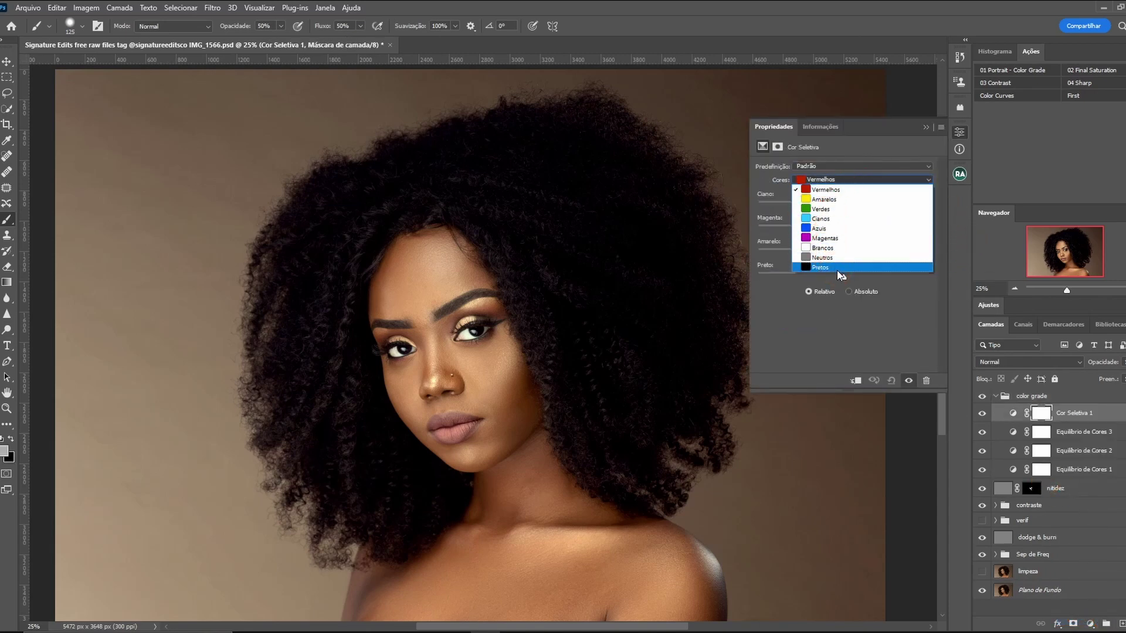
left_click(837, 268)
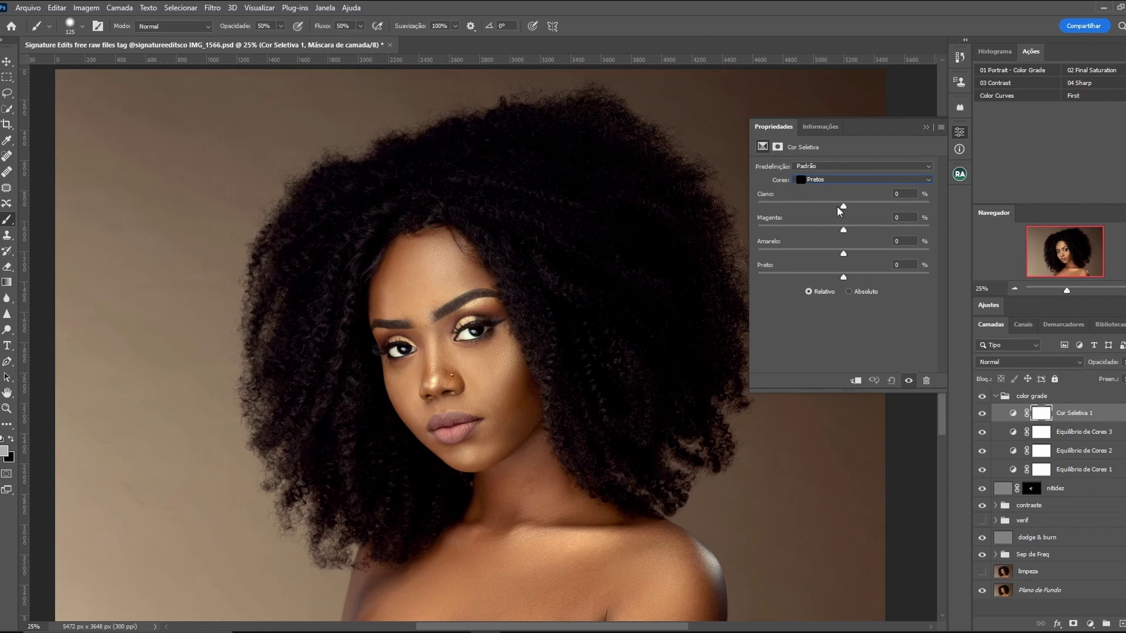
left_click_drag(842, 207, 839, 206)
left_click_drag(843, 277, 839, 278)
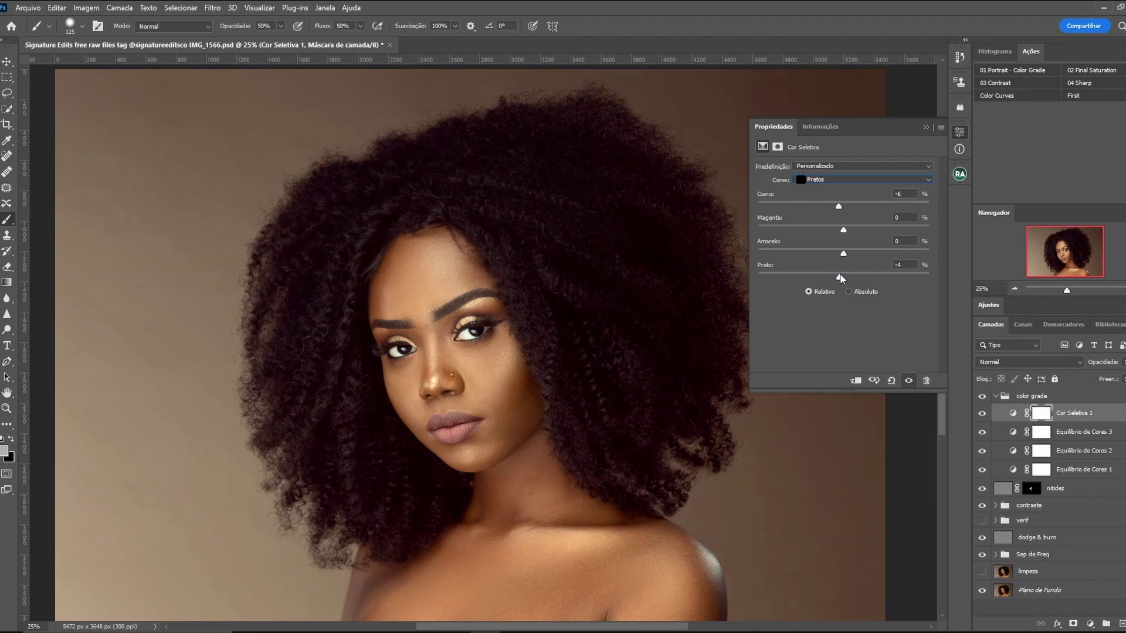
left_click_drag(840, 277, 837, 277)
left_click_drag(838, 207, 850, 206)
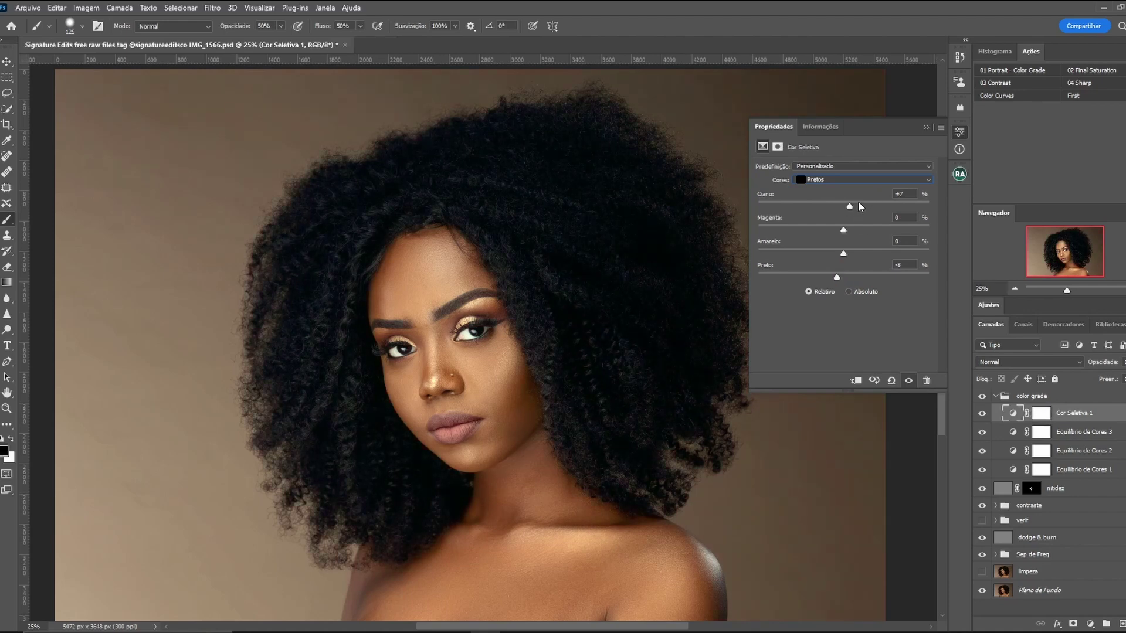
left_click(981, 396)
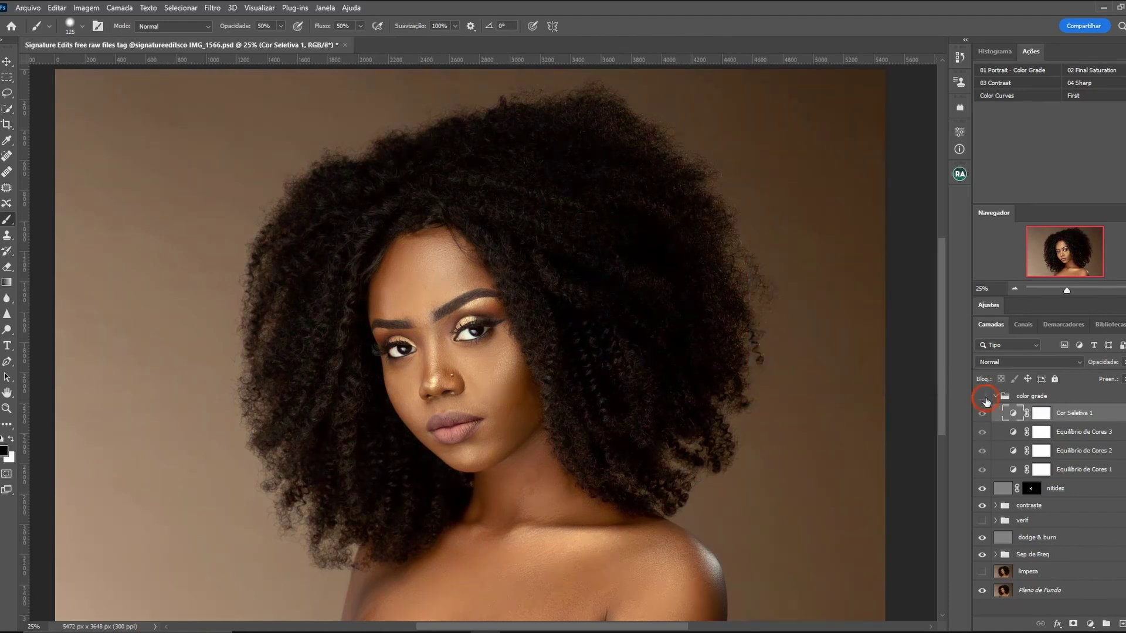
left_click_drag(1059, 293, 1065, 291)
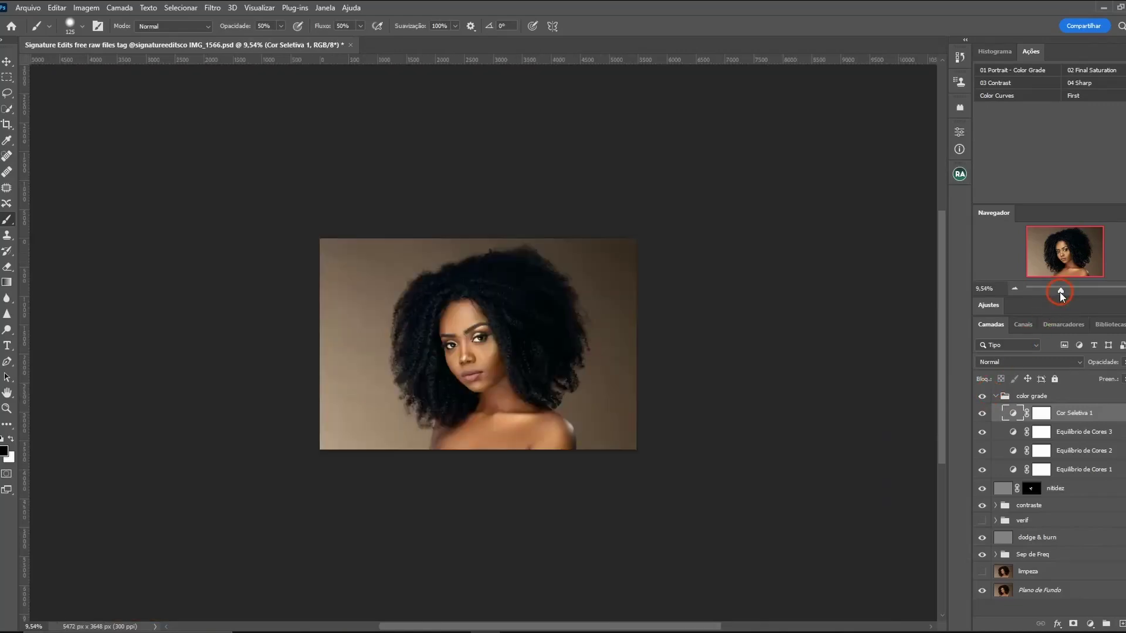